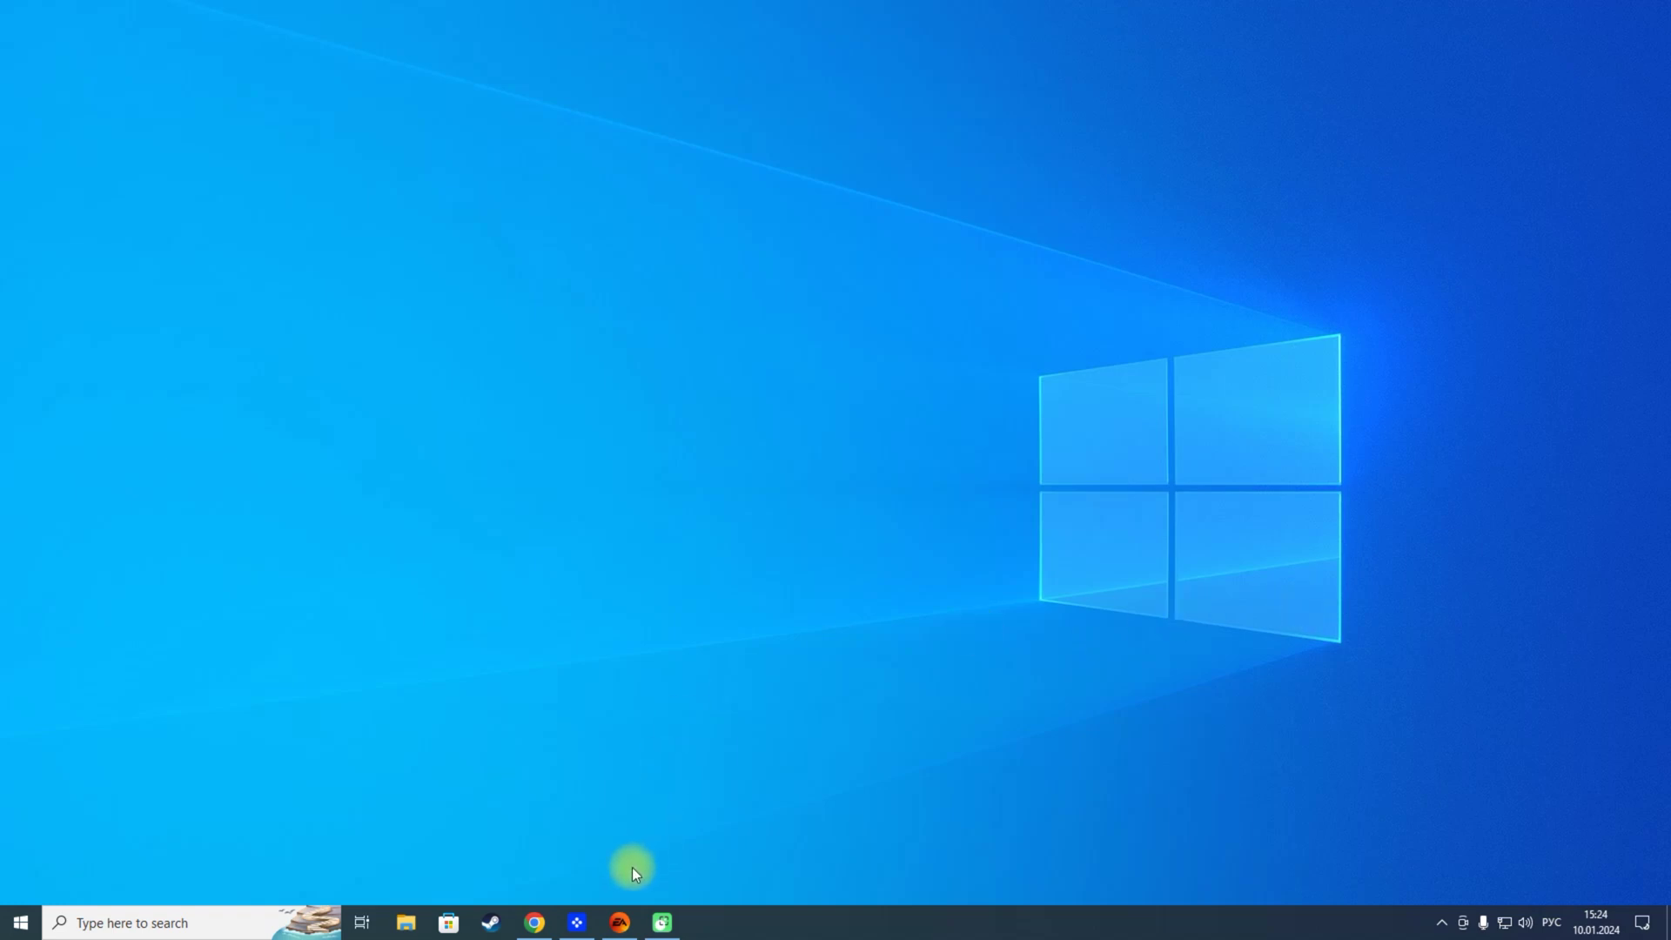
In the EA app, save "-dx12 +fps_max unlimited -high -novid -USEALLAVAILABLECORES +mat_antialias 0" as the advanced launch options for EA SPORTS FC 24.
{"action": "left_click", "coordinate": [619, 922]}
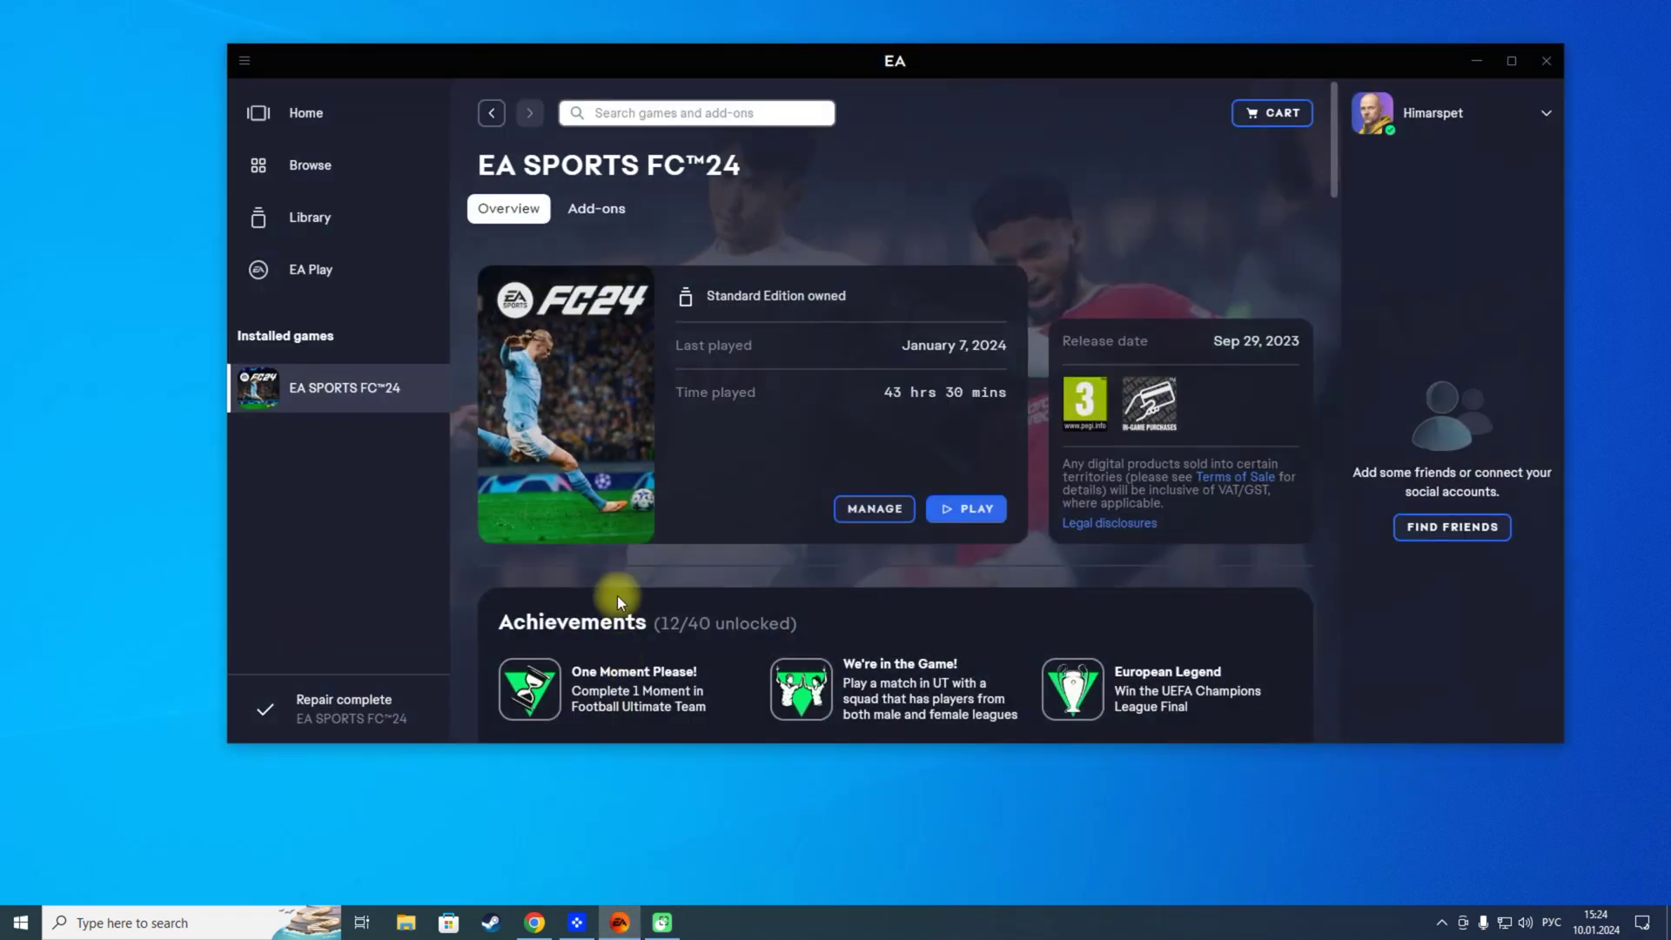
{"action": "left_click", "coordinate": [878, 512]}
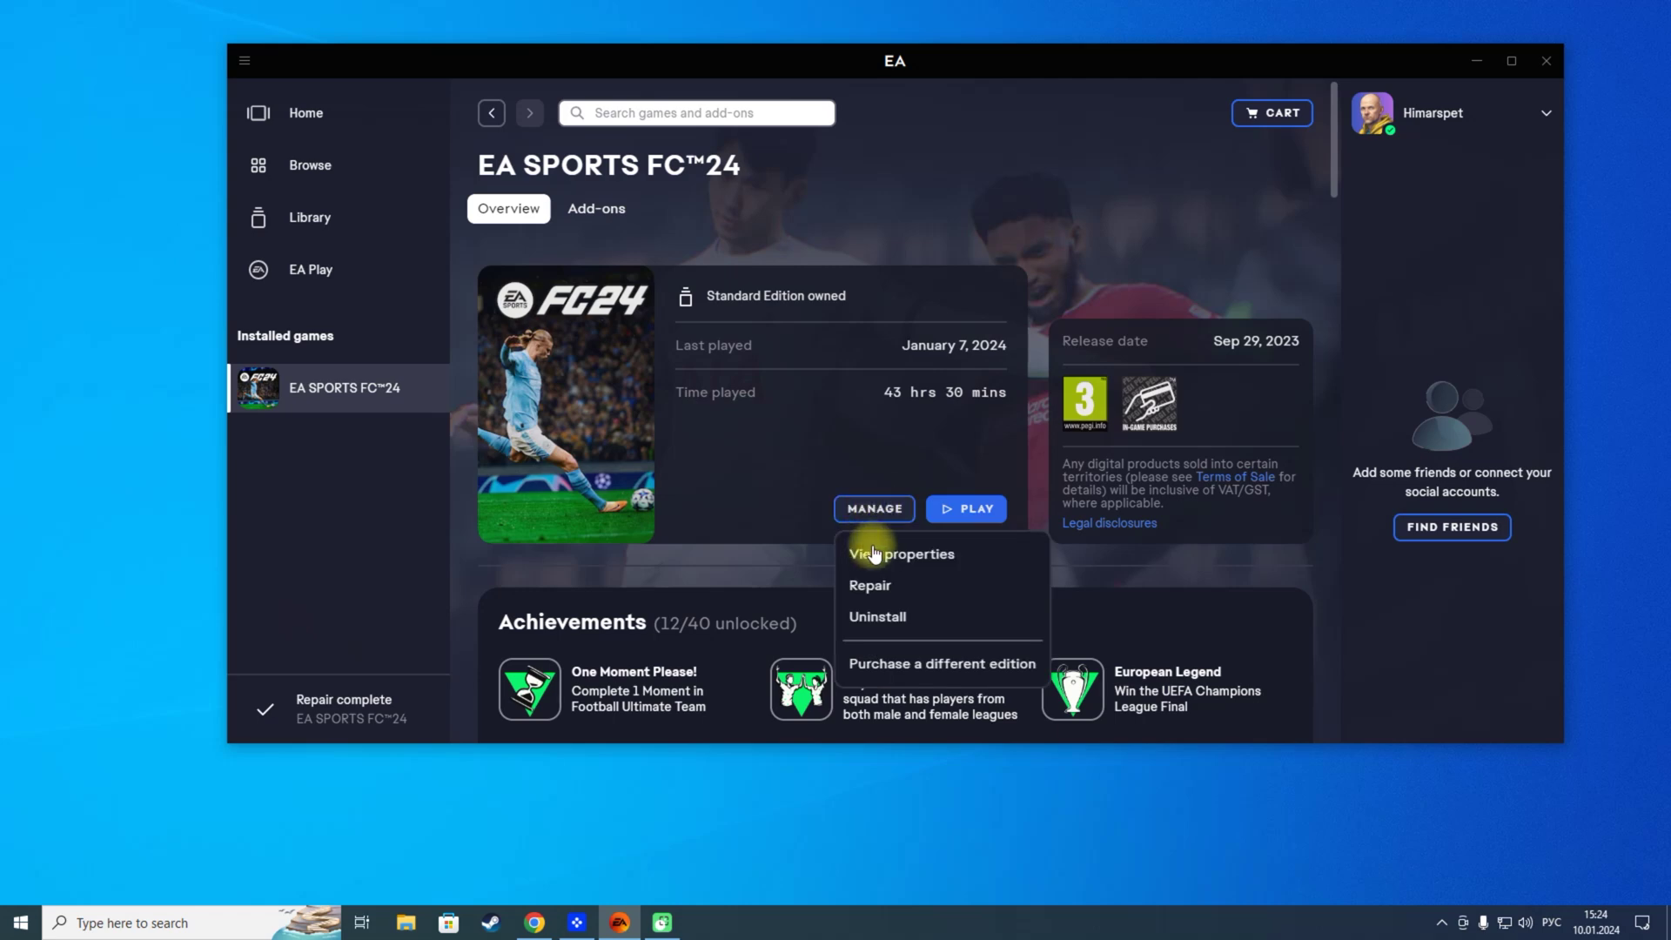
{"action": "left_click", "coordinate": [952, 552]}
{"action": "left_click_drag", "start_coordinate": [828, 466], "coordinate": [598, 402]}
{"action": "key", "text": "BackSpace"}
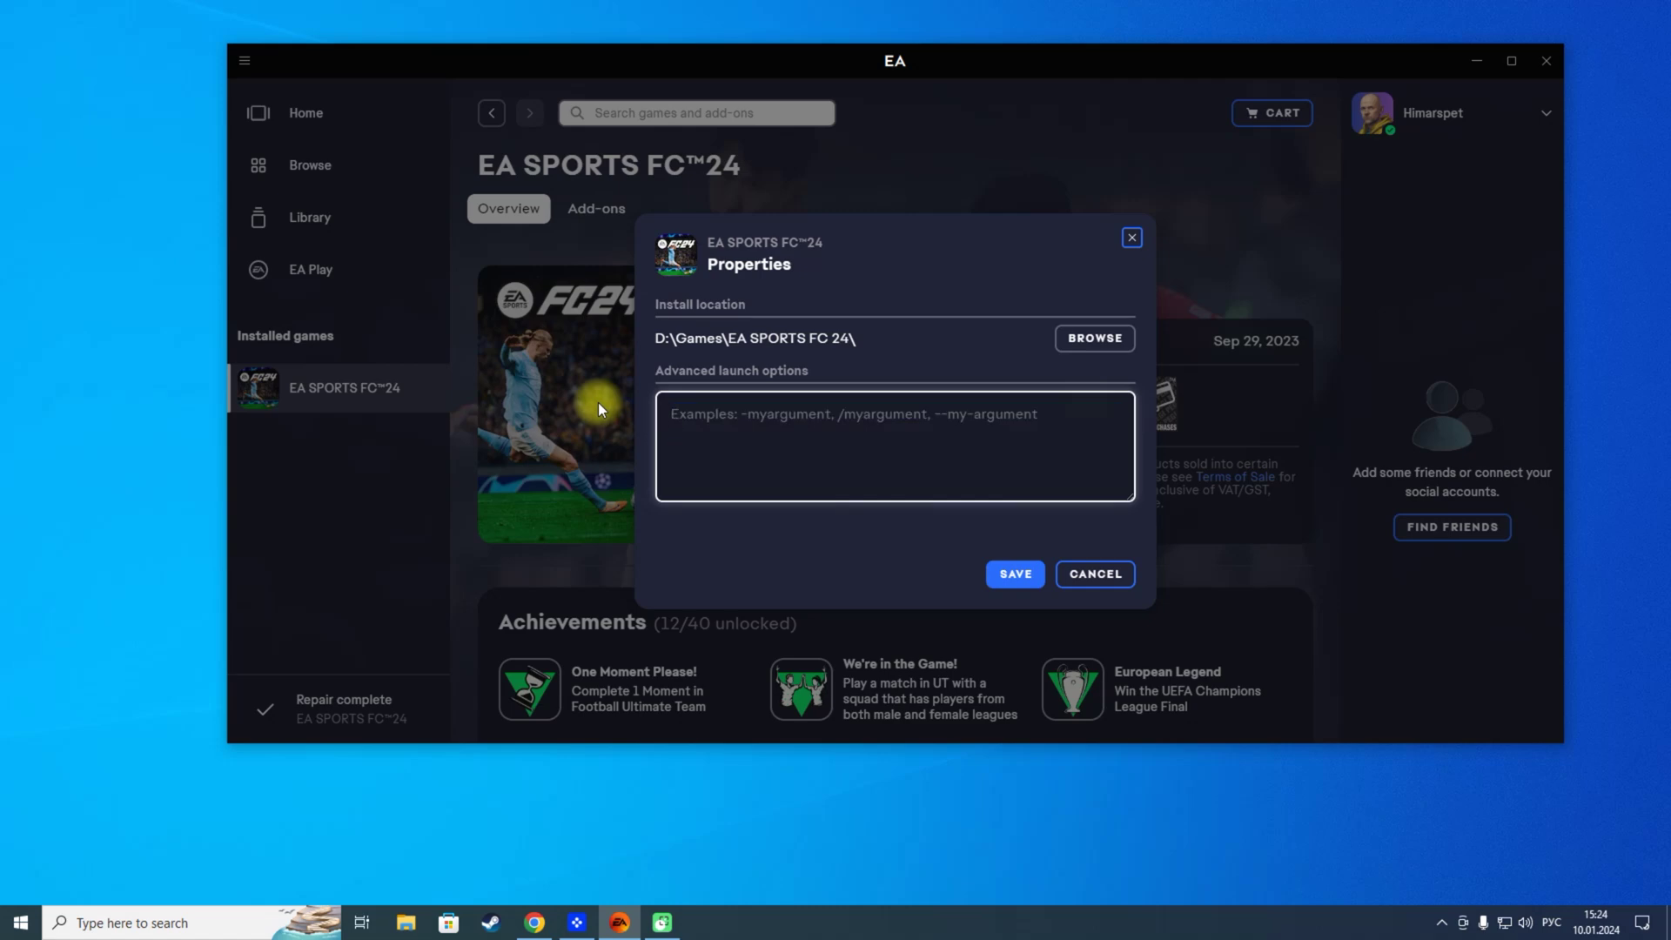
{"action": "type", "text": "-dx12 +fps_max unlimited -high -novid -USEALLAVAILABLECORES +mat_antialias 0"}
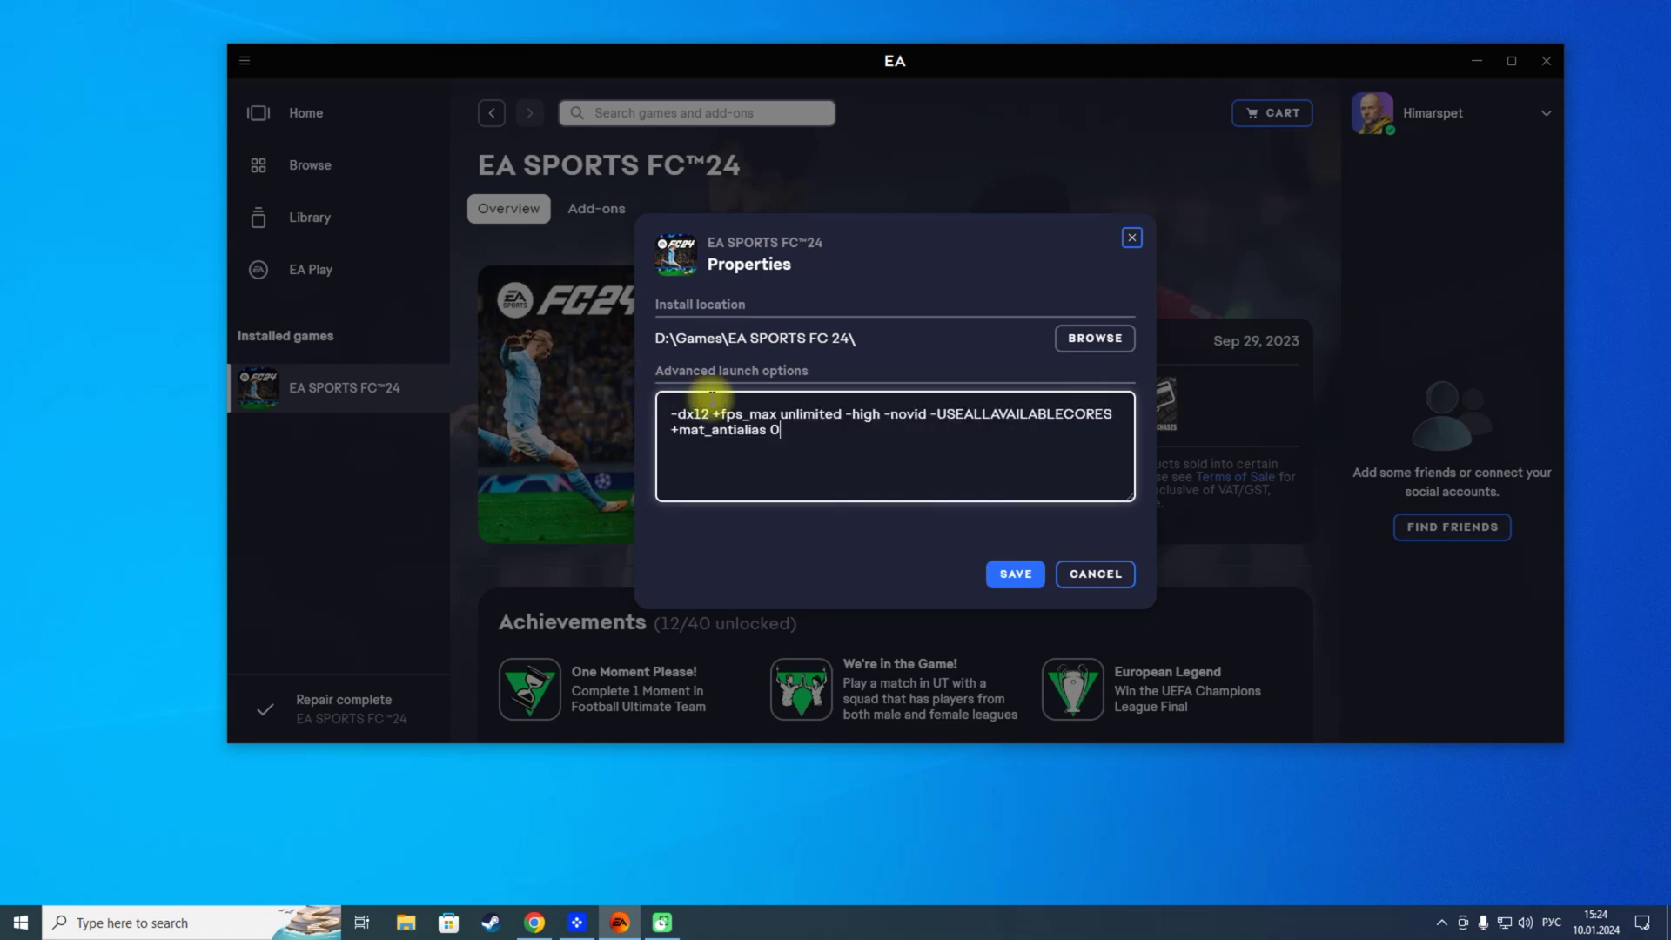
{"action": "left_click", "coordinate": [1009, 575]}
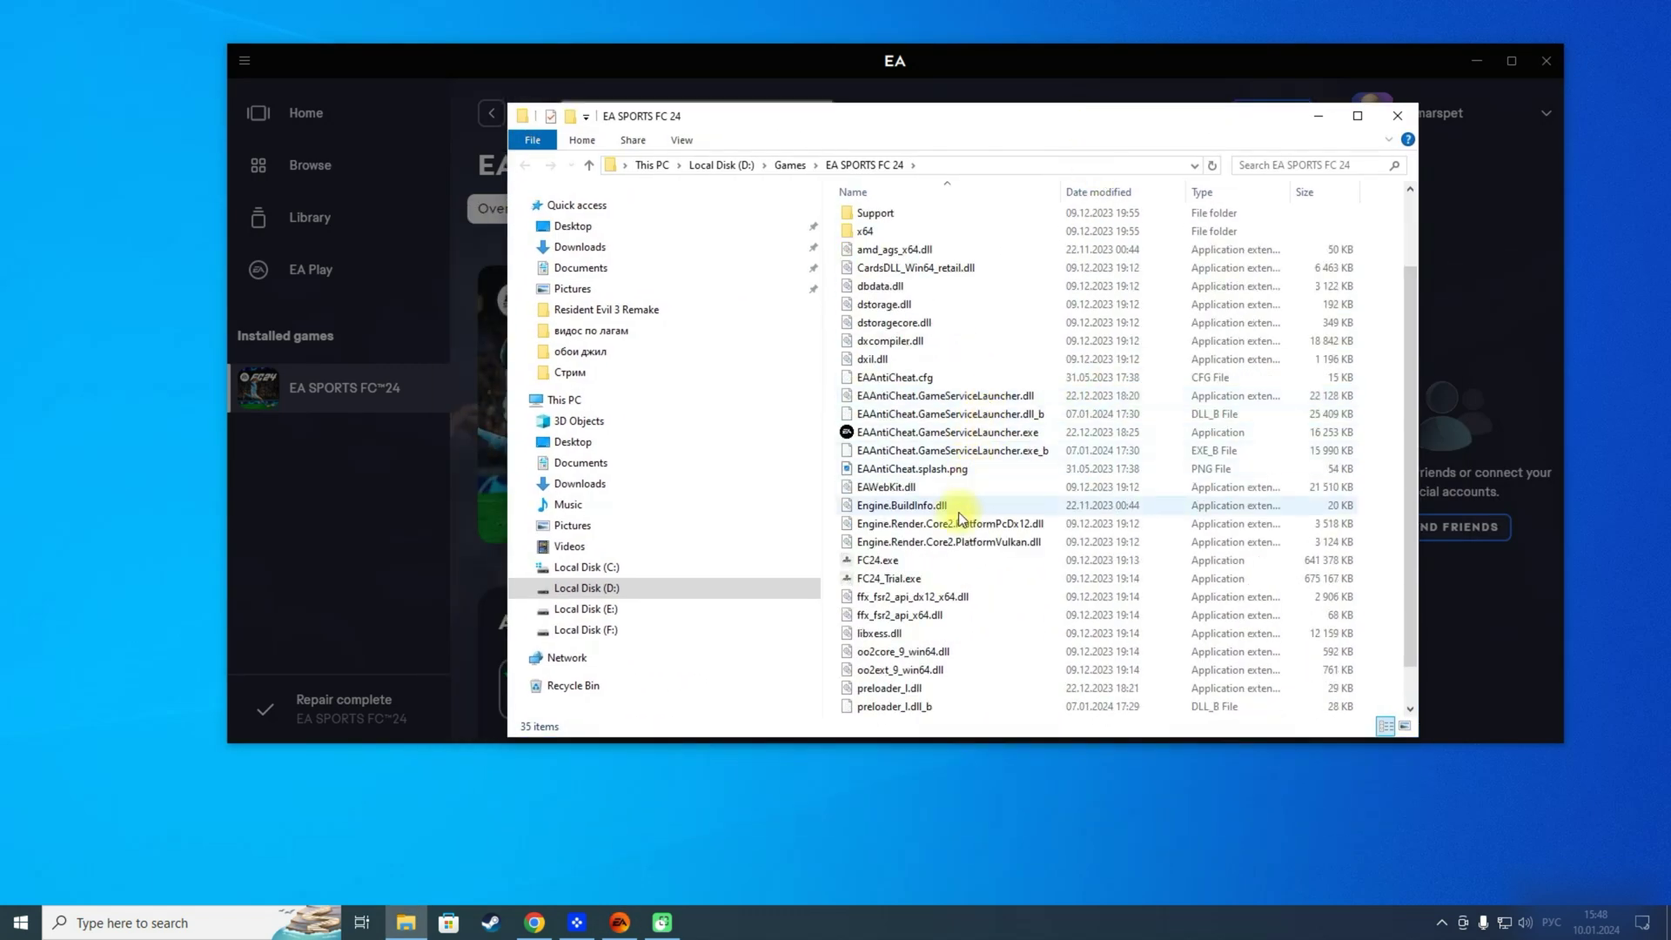
Disable fullscreen optimizations in the compatibility properties of FC24.exe in the EA SPORTS FC 24 game folder.
{"action": "right_click", "coordinate": [893, 557]}
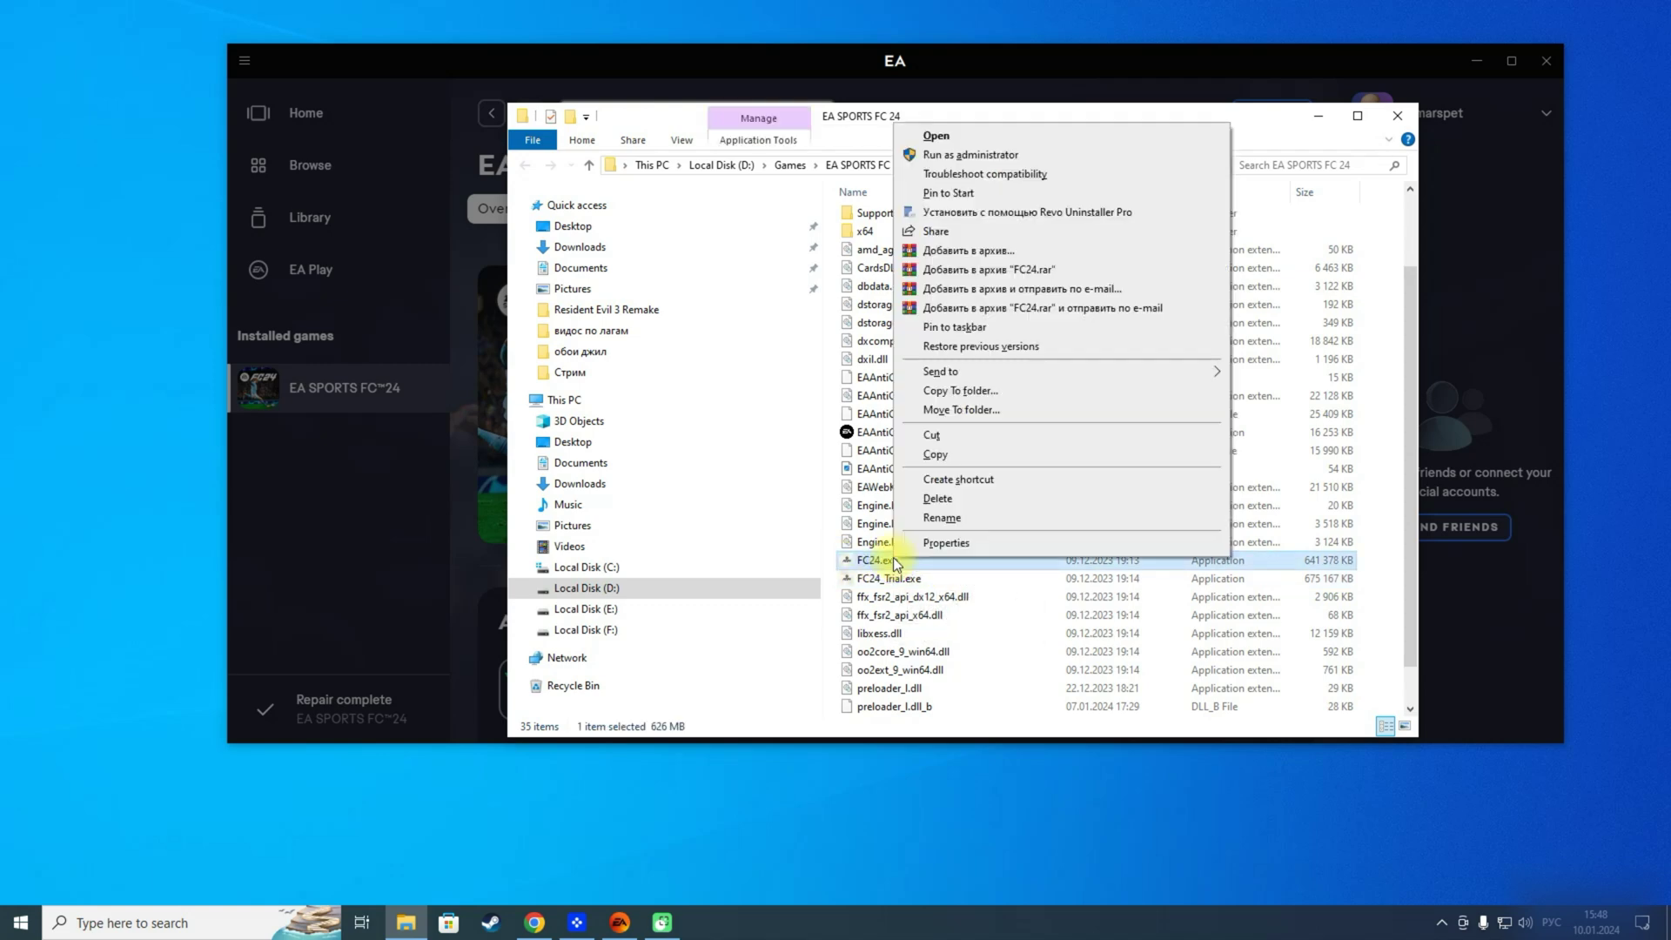
{"action": "left_click", "coordinate": [946, 542]}
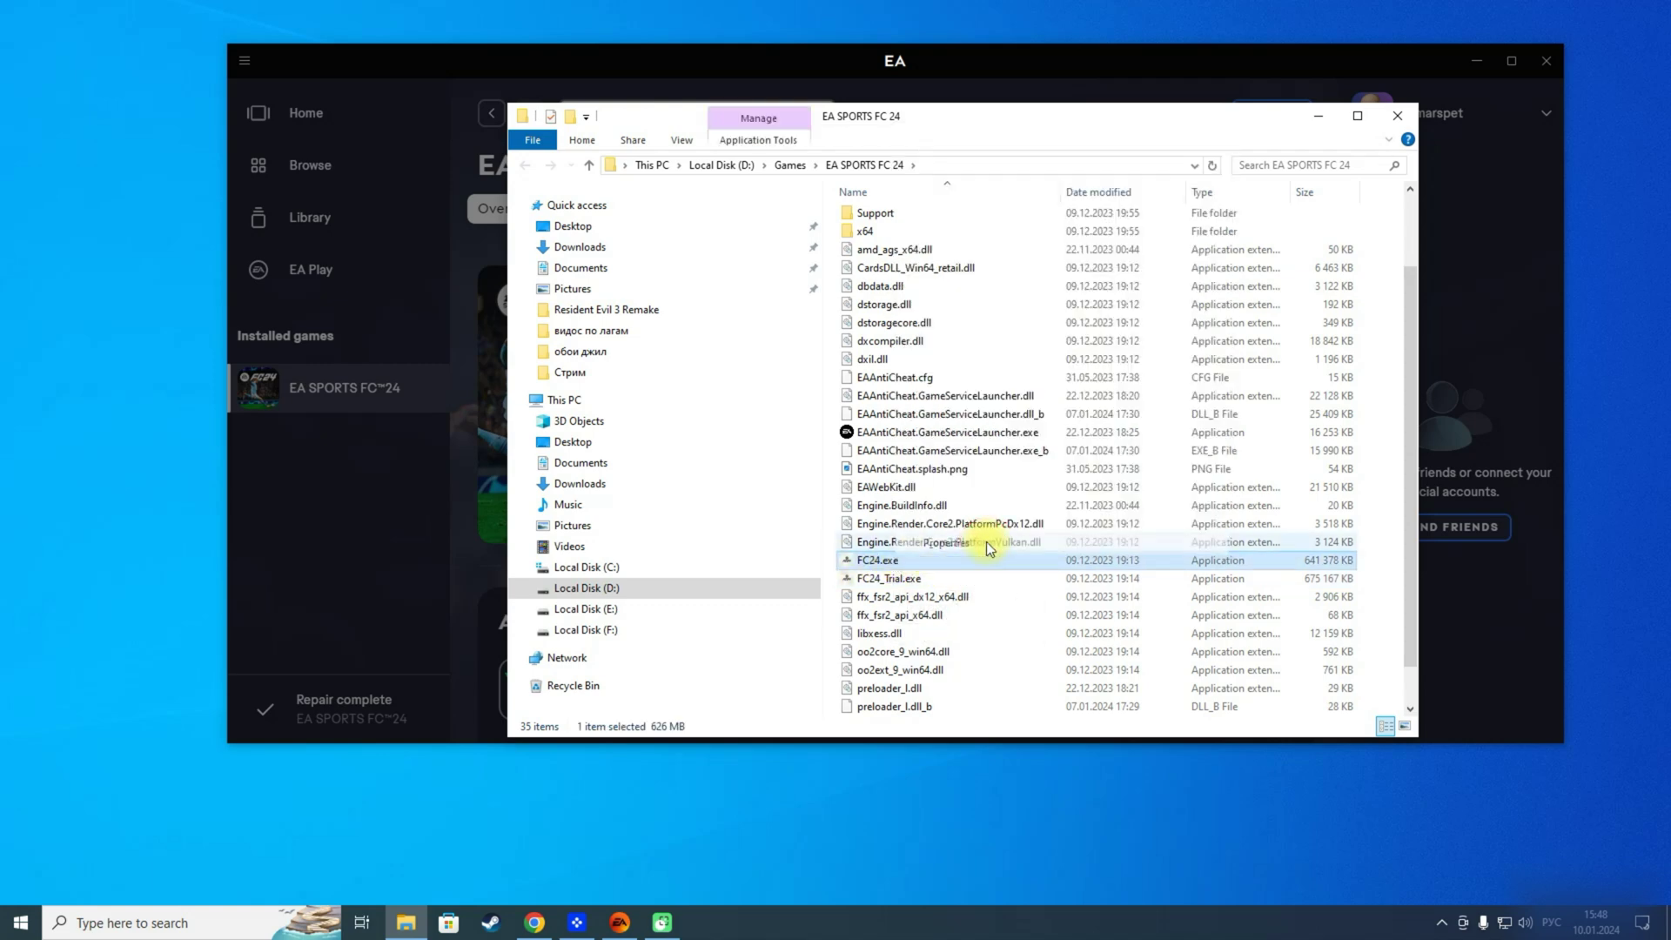
{"action": "left_click_drag", "start_coordinate": [1078, 437], "coordinate": [1067, 228]}
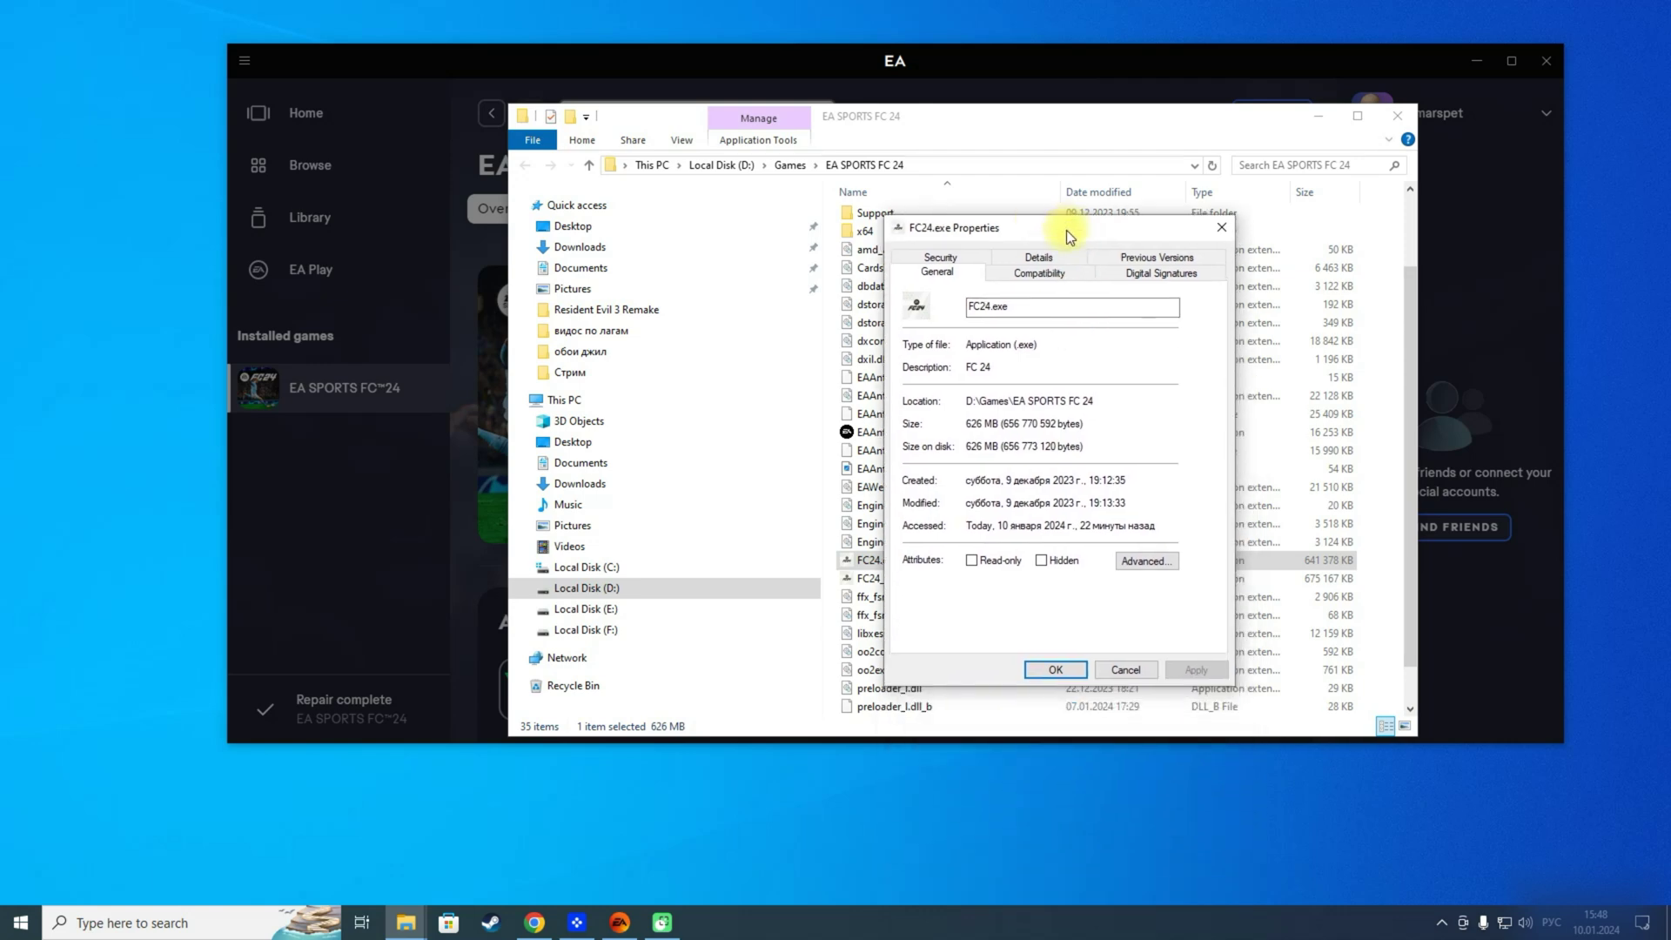
{"action": "left_click", "coordinate": [1031, 270]}
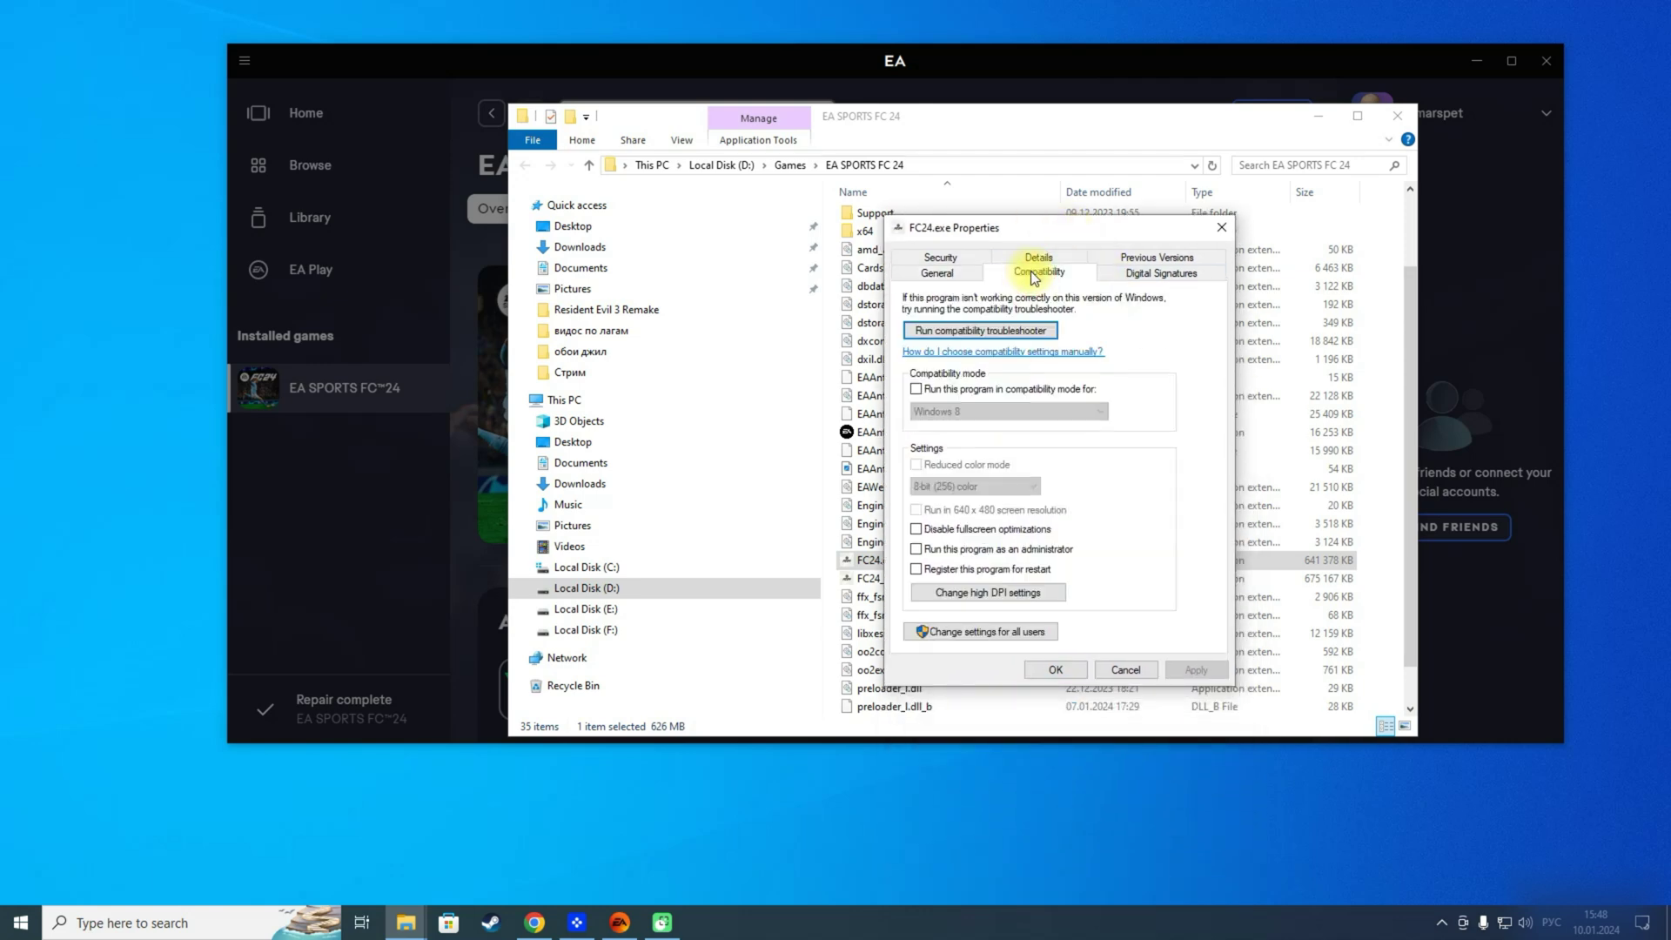
{"action": "left_click", "coordinate": [925, 530]}
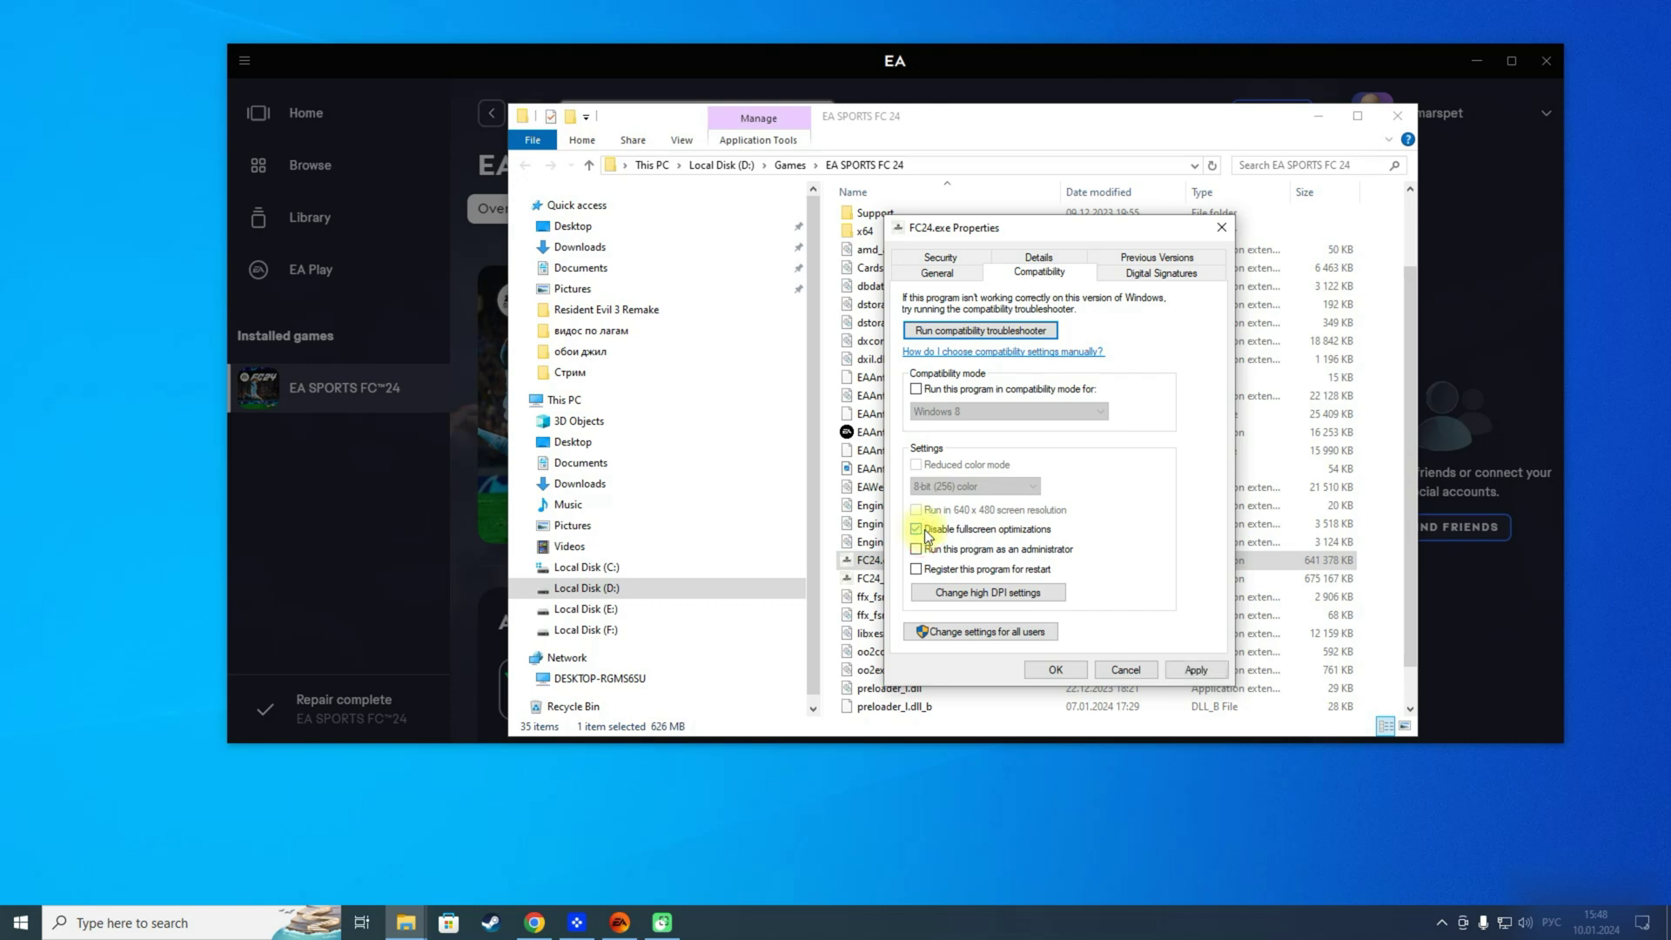
Enable the program DPI scaling fix and the high DPI scaling override (Application) for FC24.exe, and apply the properties.
{"action": "left_click", "coordinate": [990, 592]}
{"action": "left_click", "coordinate": [967, 382]}
{"action": "left_click", "coordinate": [967, 564]}
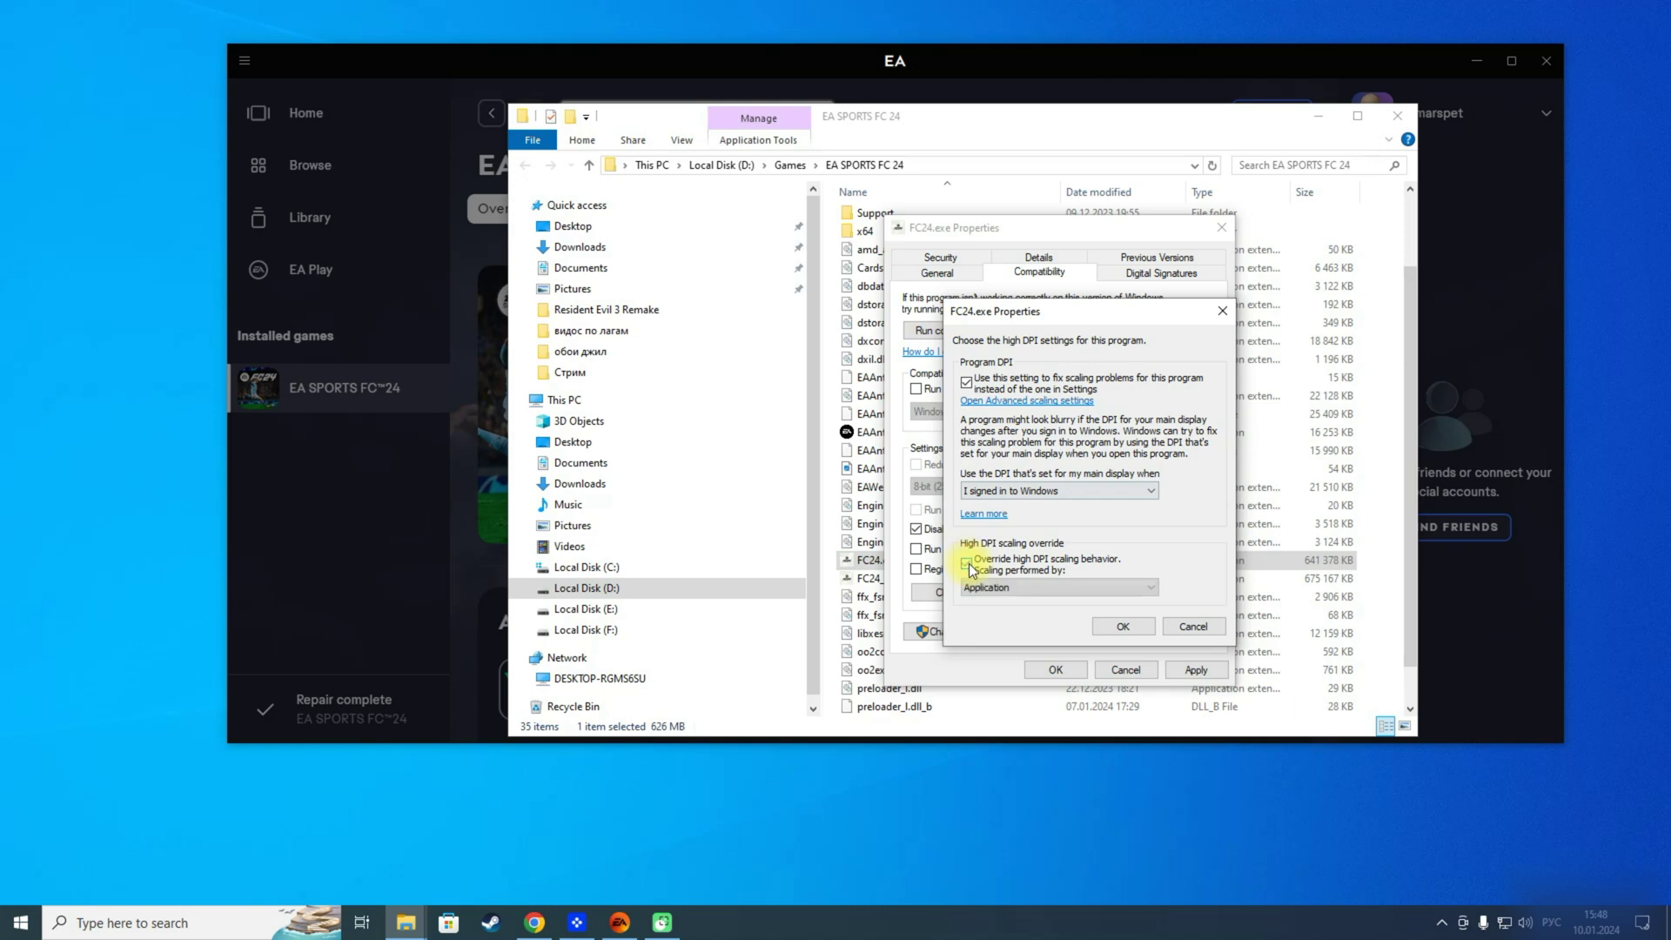
{"action": "left_click", "coordinate": [1124, 626]}
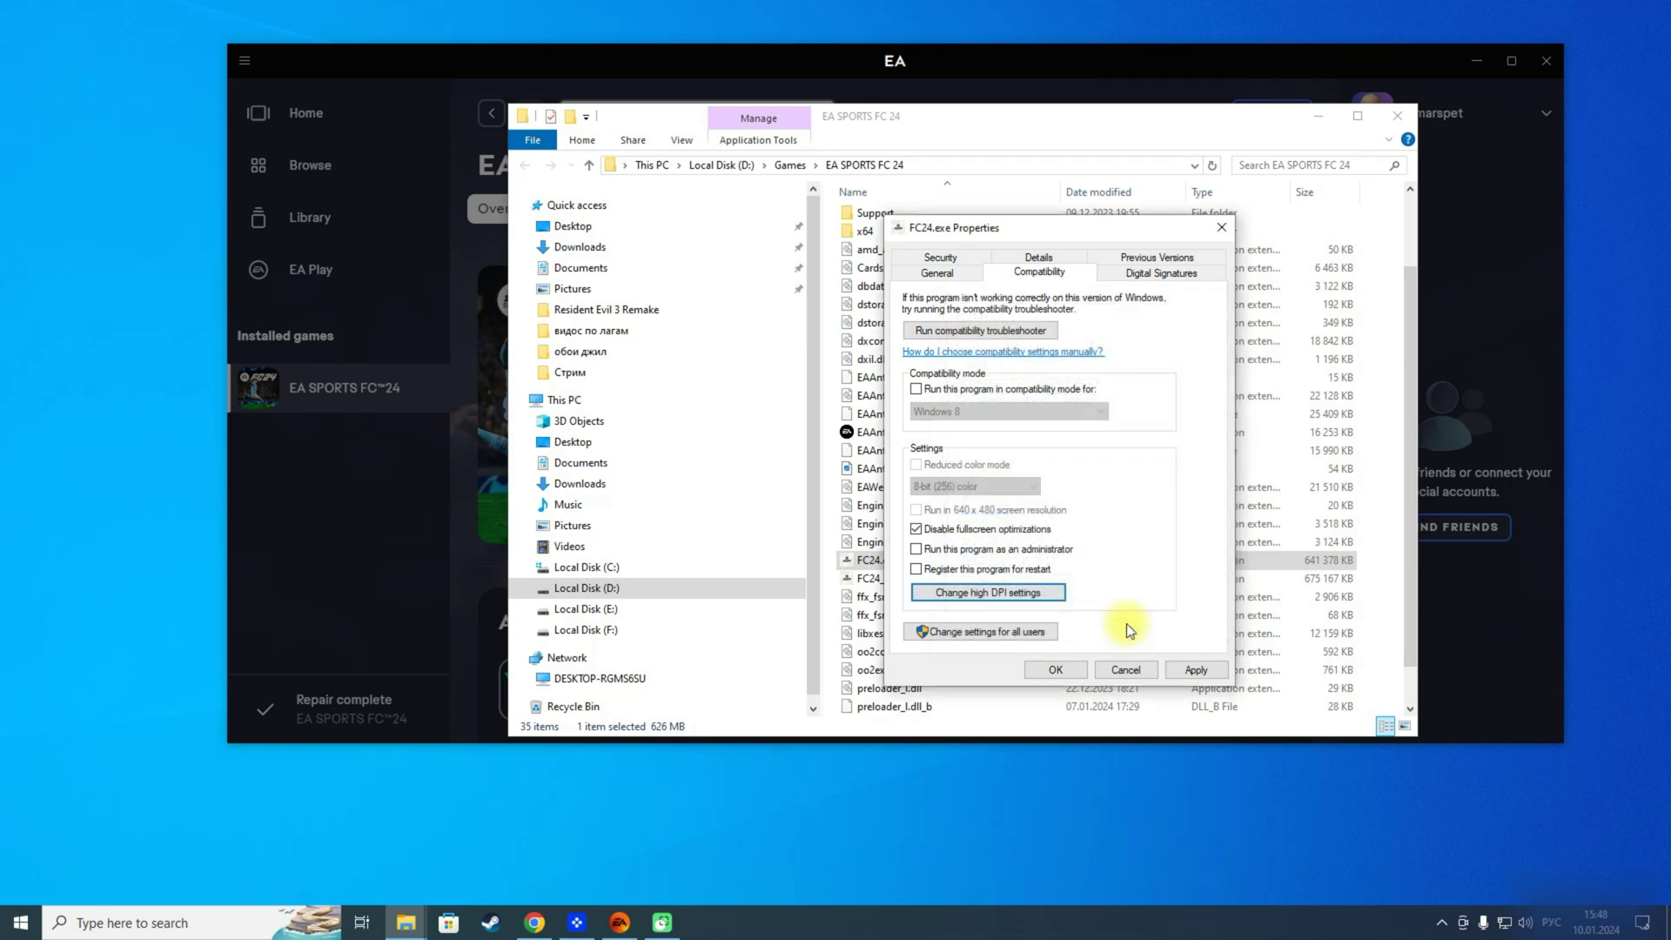
{"action": "left_click", "coordinate": [1199, 672]}
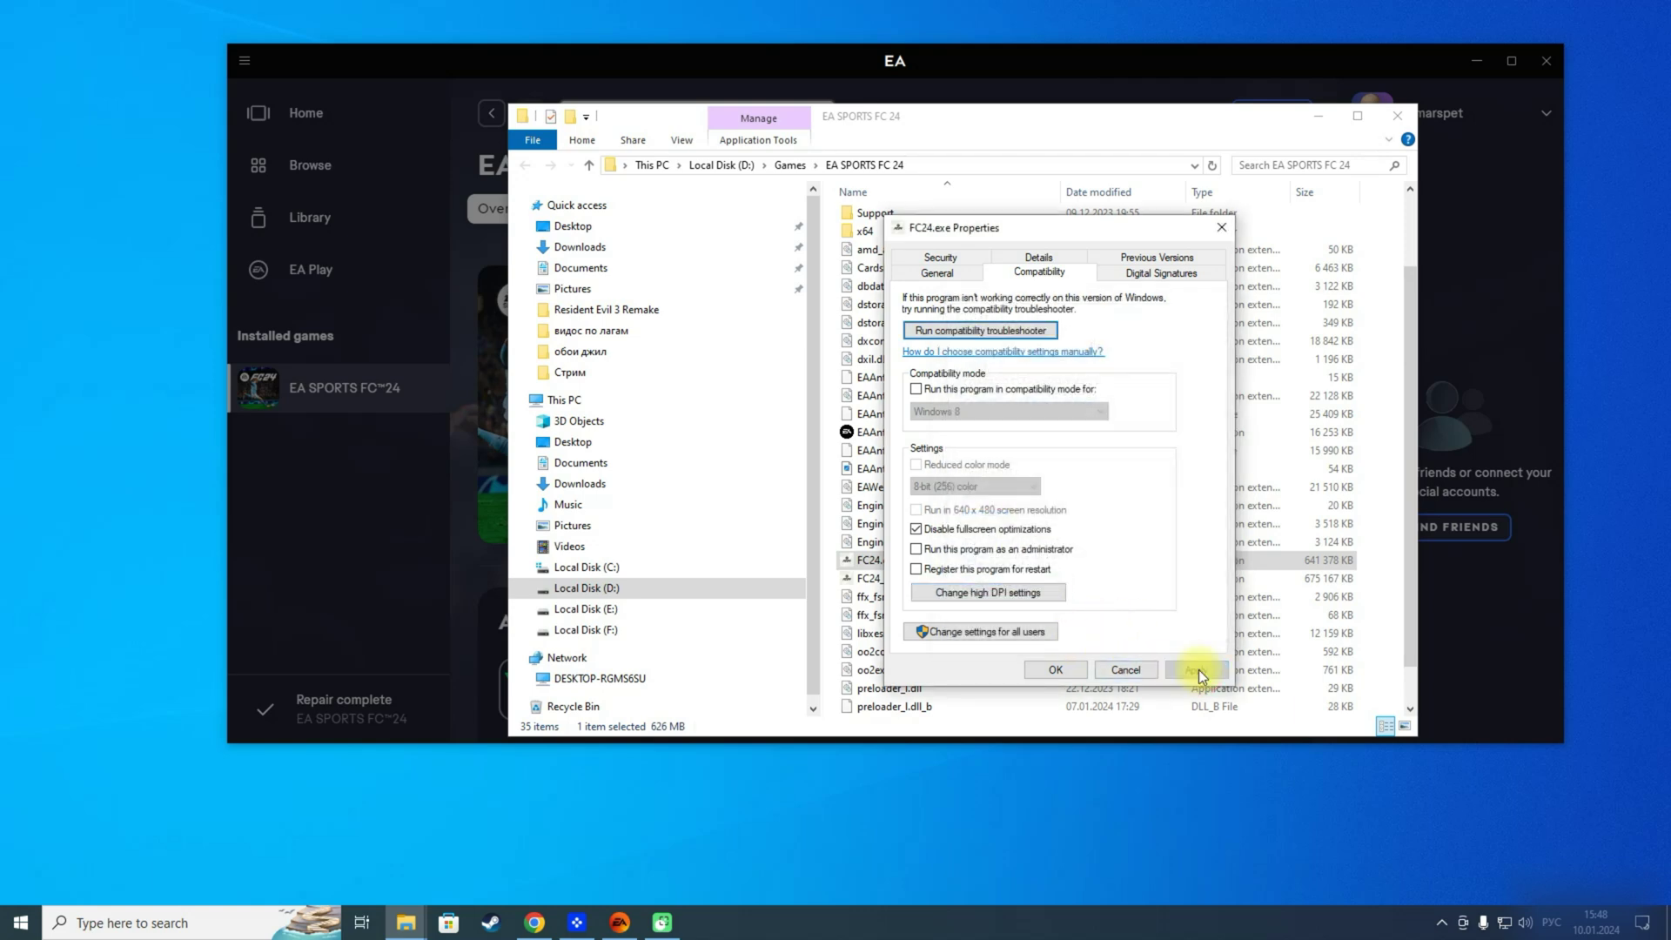
{"action": "left_click", "coordinate": [1064, 672]}
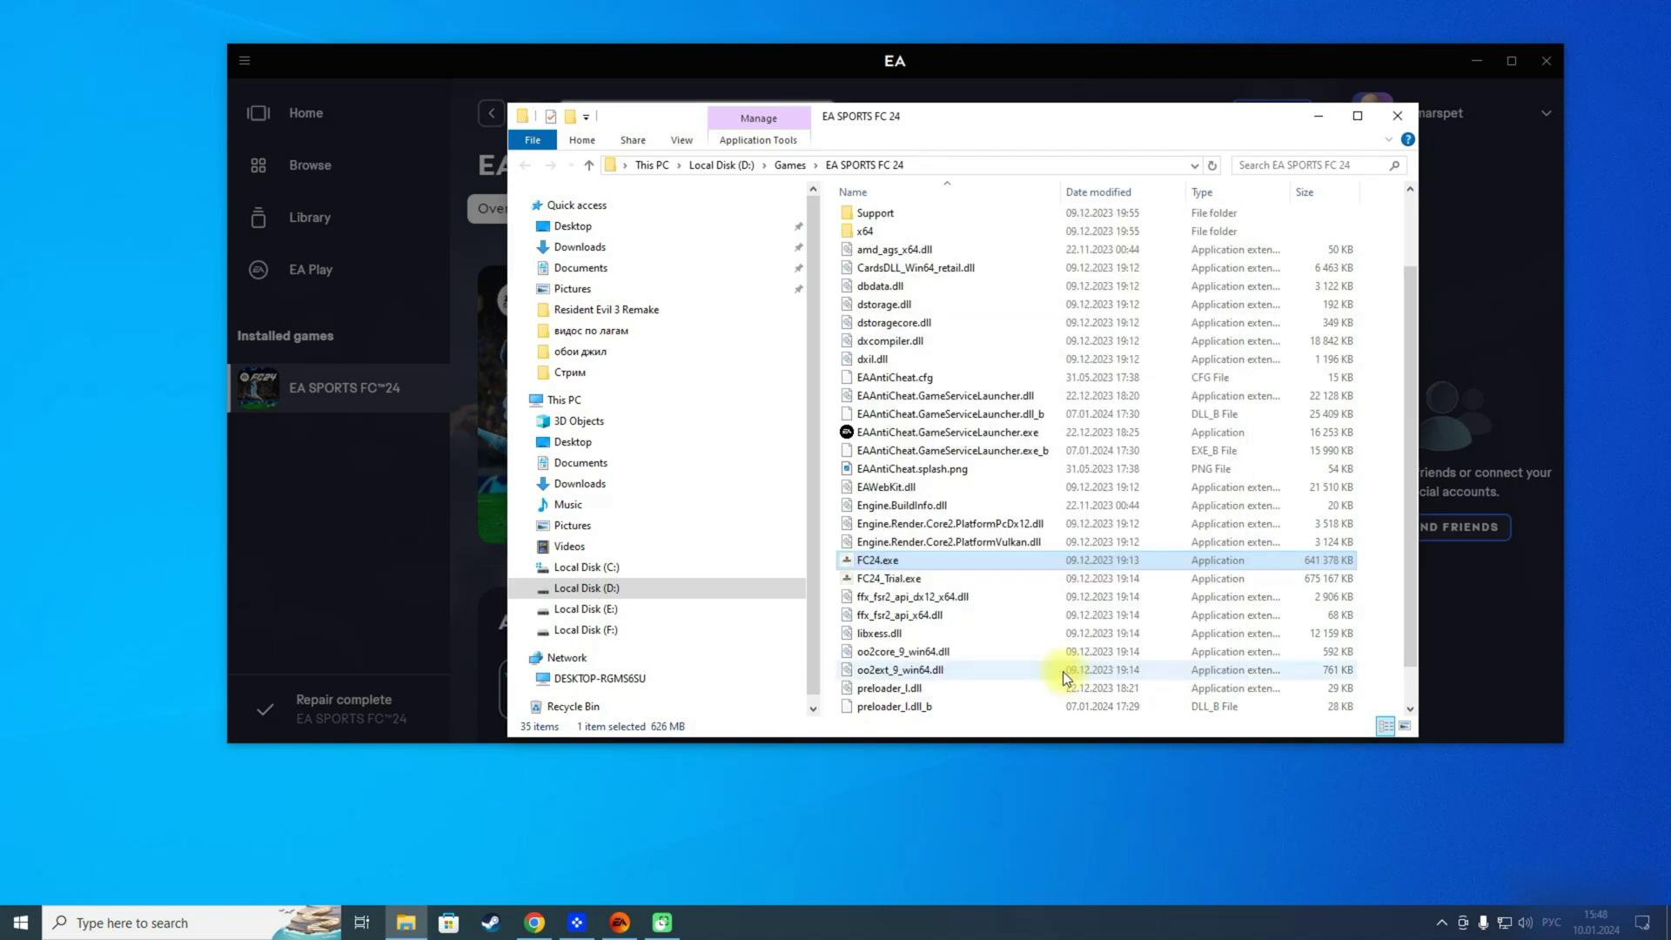
Disable fullscreen optimizations in the compatibility properties of FC24_Trial.exe.
{"action": "right_click", "coordinate": [882, 578]}
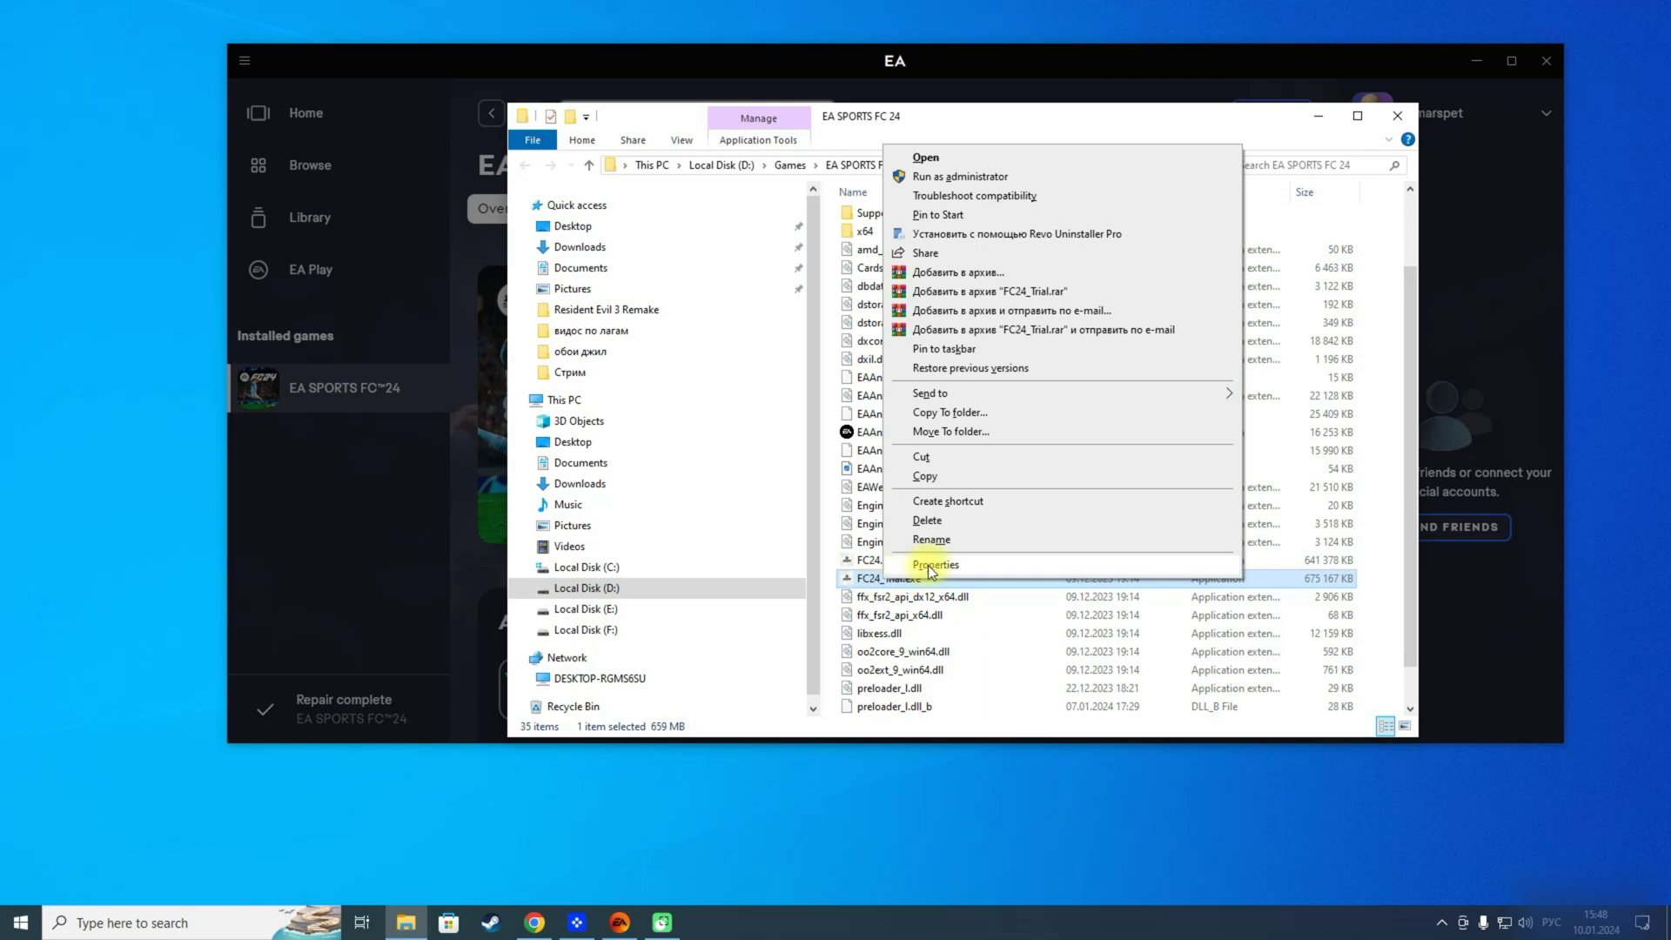
{"action": "left_click", "coordinate": [924, 567]}
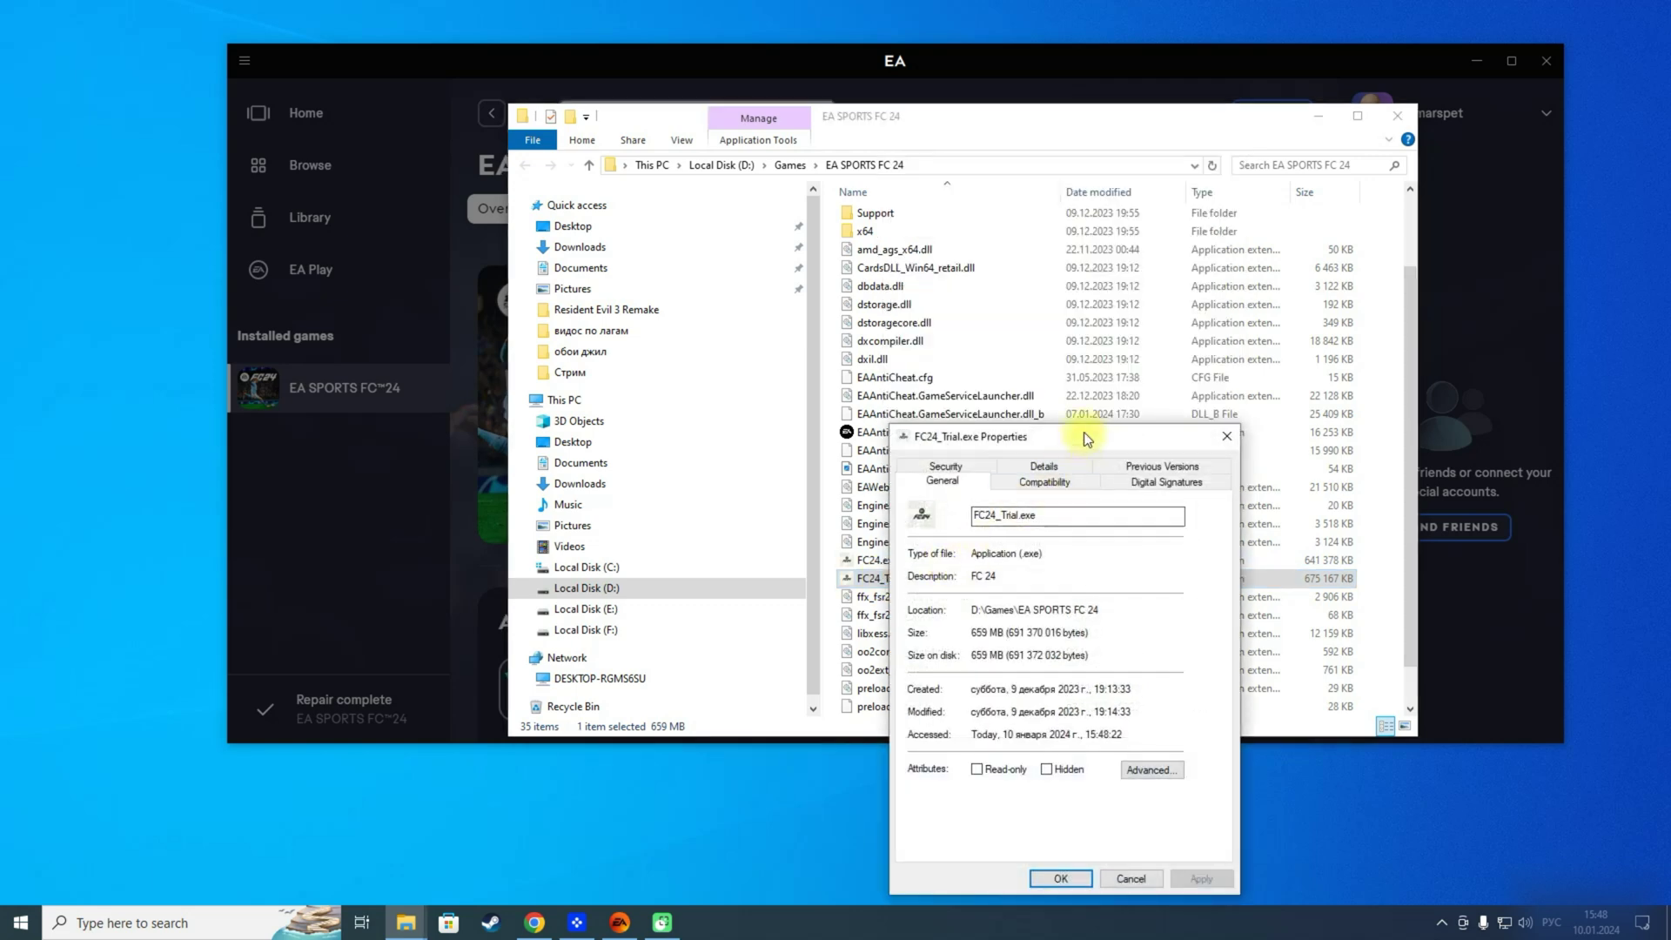
{"action": "left_click_drag", "start_coordinate": [1084, 431], "coordinate": [1013, 200]}
{"action": "left_click", "coordinate": [989, 249]}
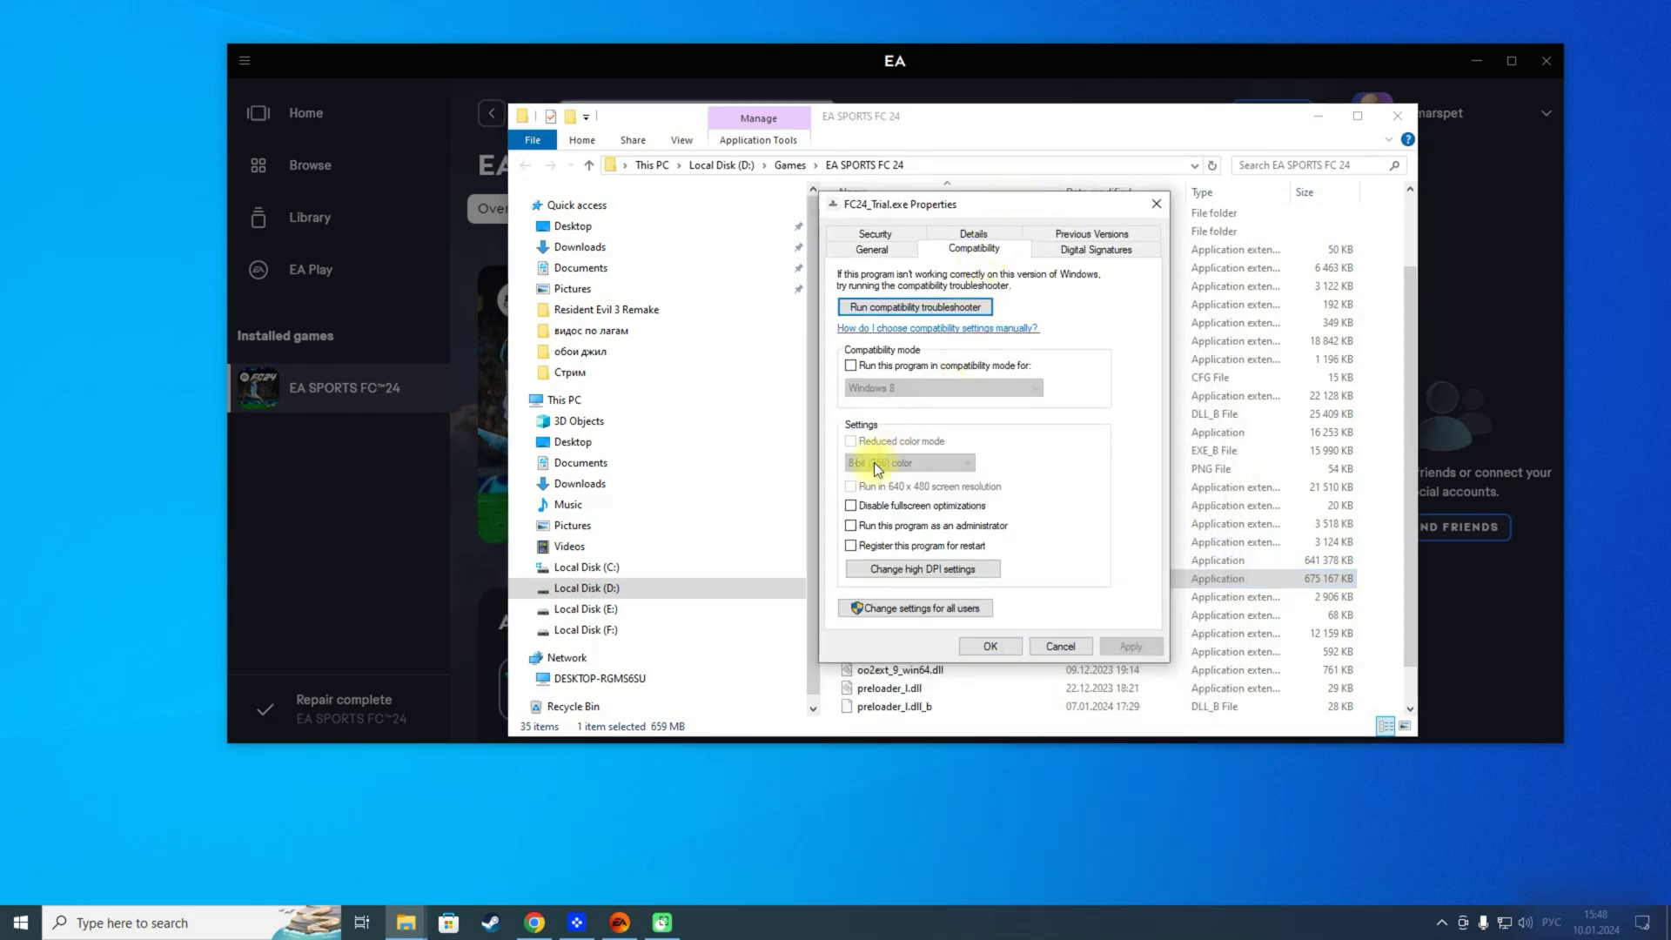
{"action": "left_click", "coordinate": [886, 568]}
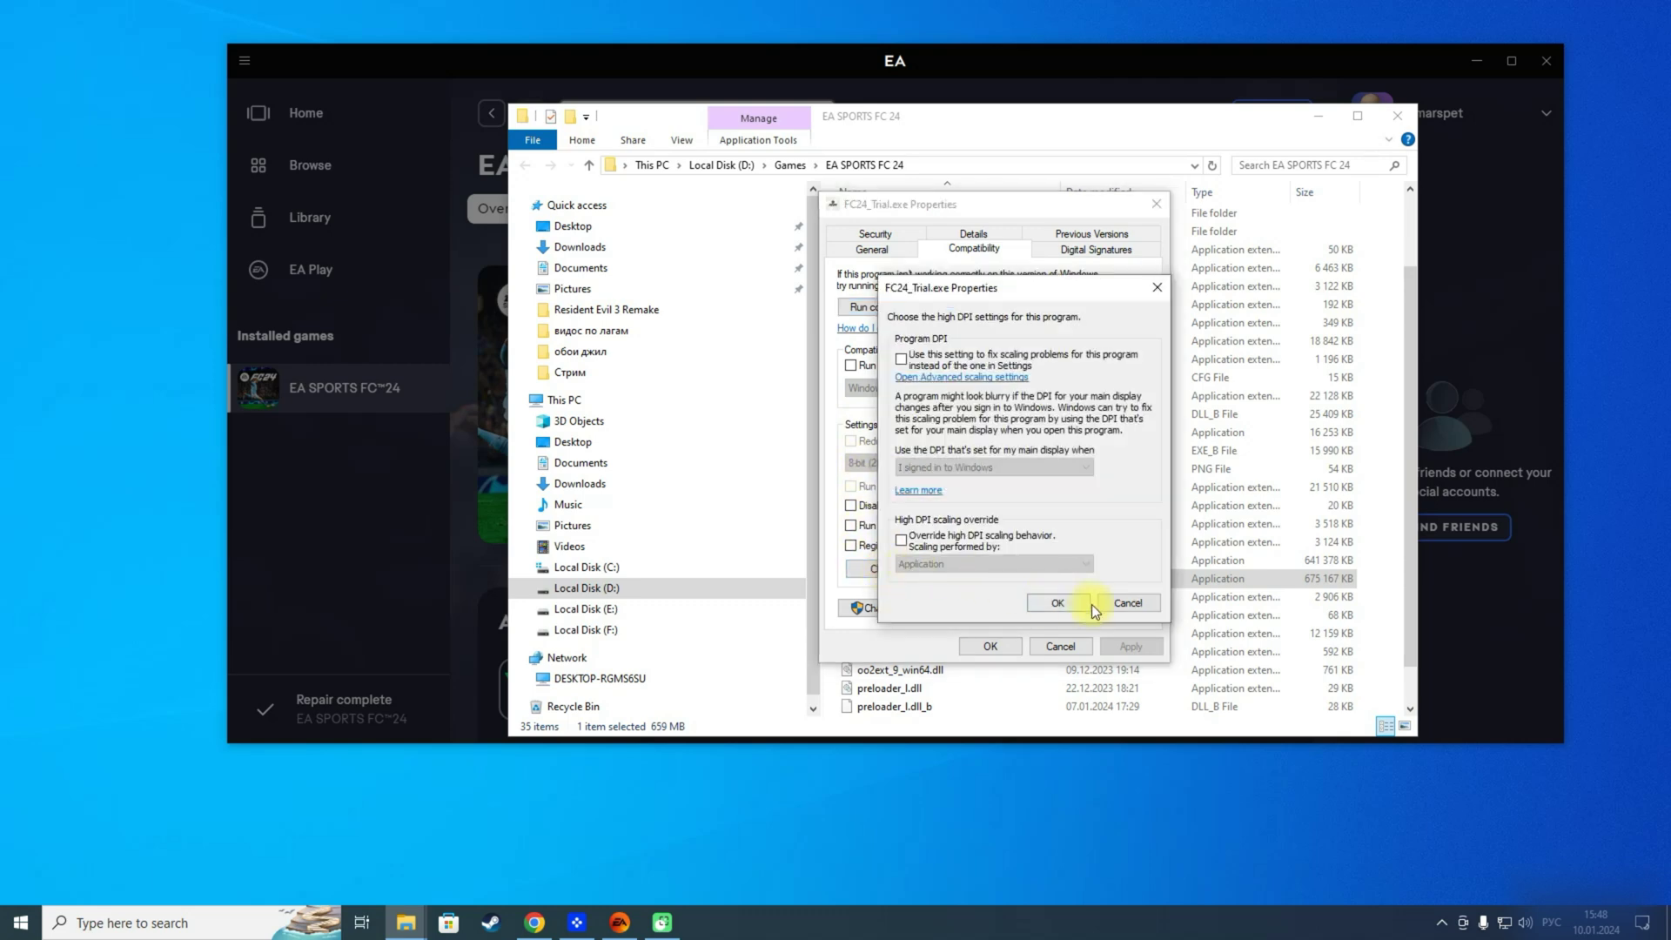
{"action": "left_click", "coordinate": [1129, 601]}
{"action": "left_click", "coordinate": [851, 506]}
Enable the program DPI scaling fix and the high DPI scaling override (Application) for FC24_Trial.exe, and apply the properties.
{"action": "left_click", "coordinate": [940, 569]}
{"action": "left_click", "coordinate": [901, 359]}
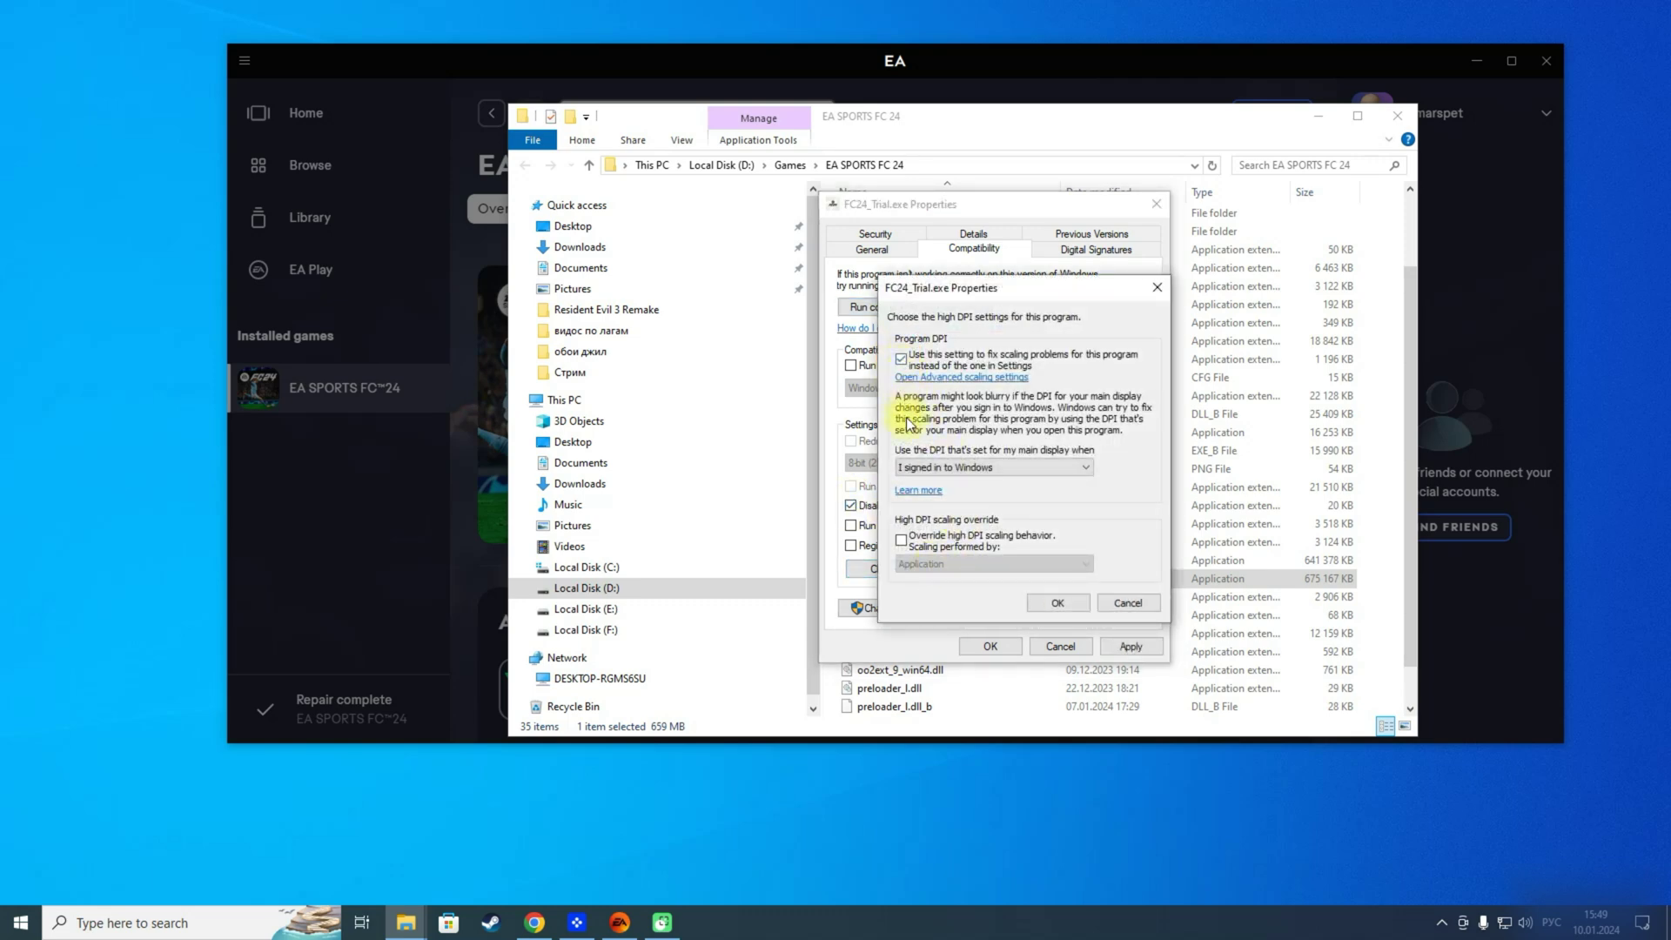
{"action": "left_click", "coordinate": [904, 539]}
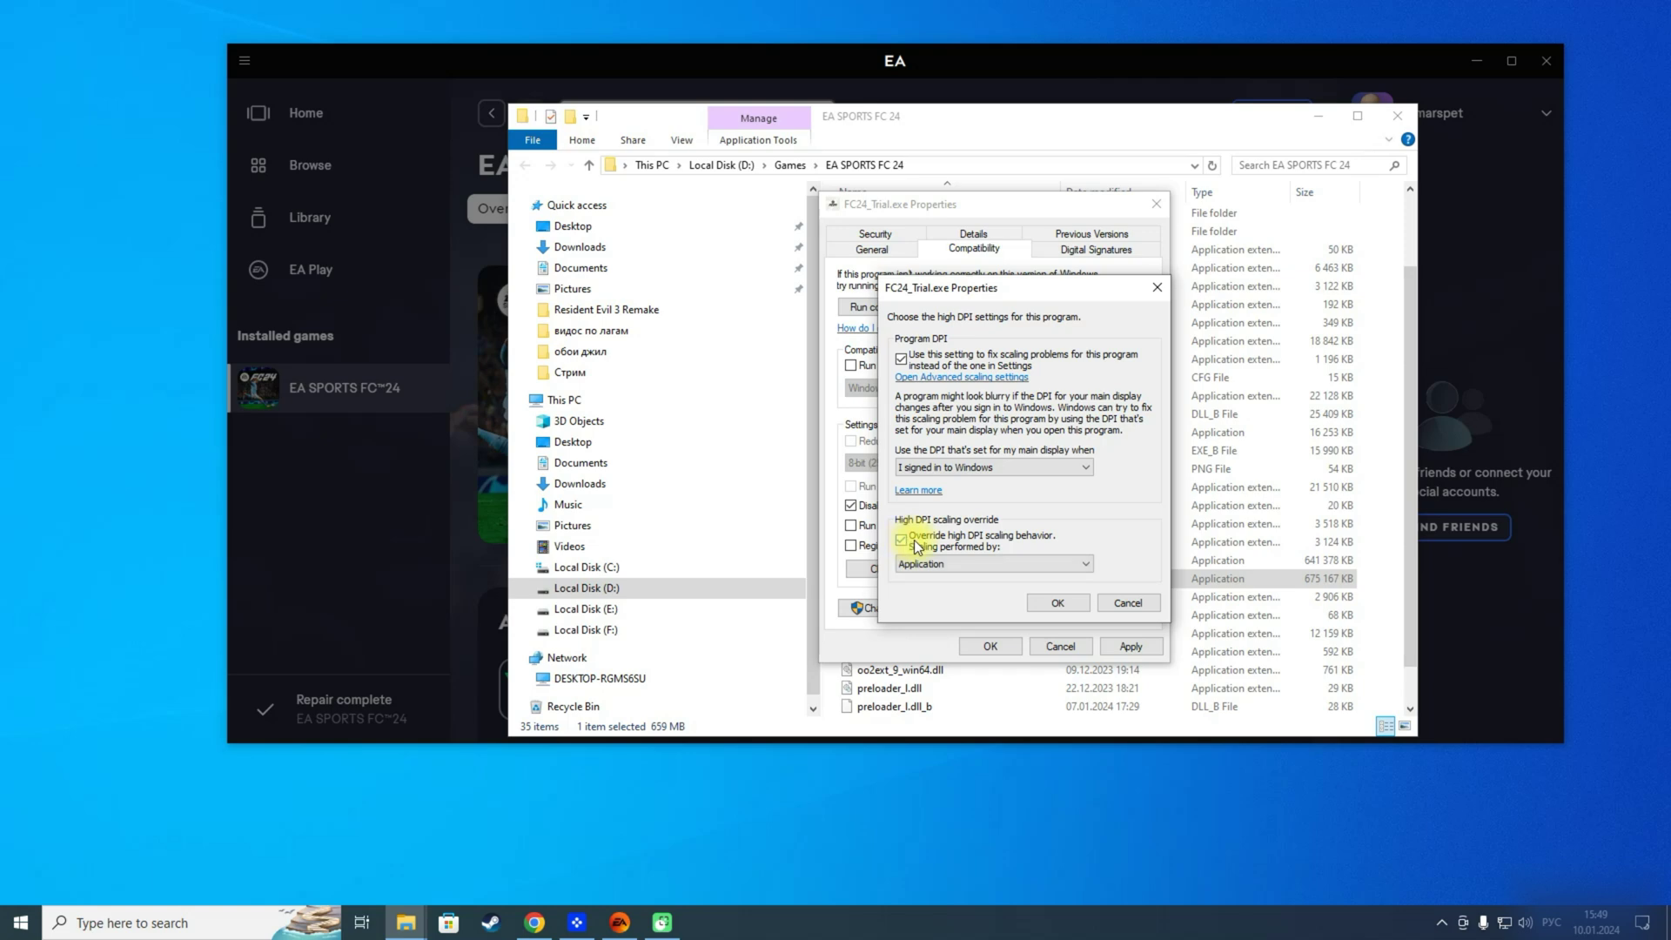
{"action": "left_click", "coordinate": [1060, 598]}
{"action": "left_click", "coordinate": [1127, 644]}
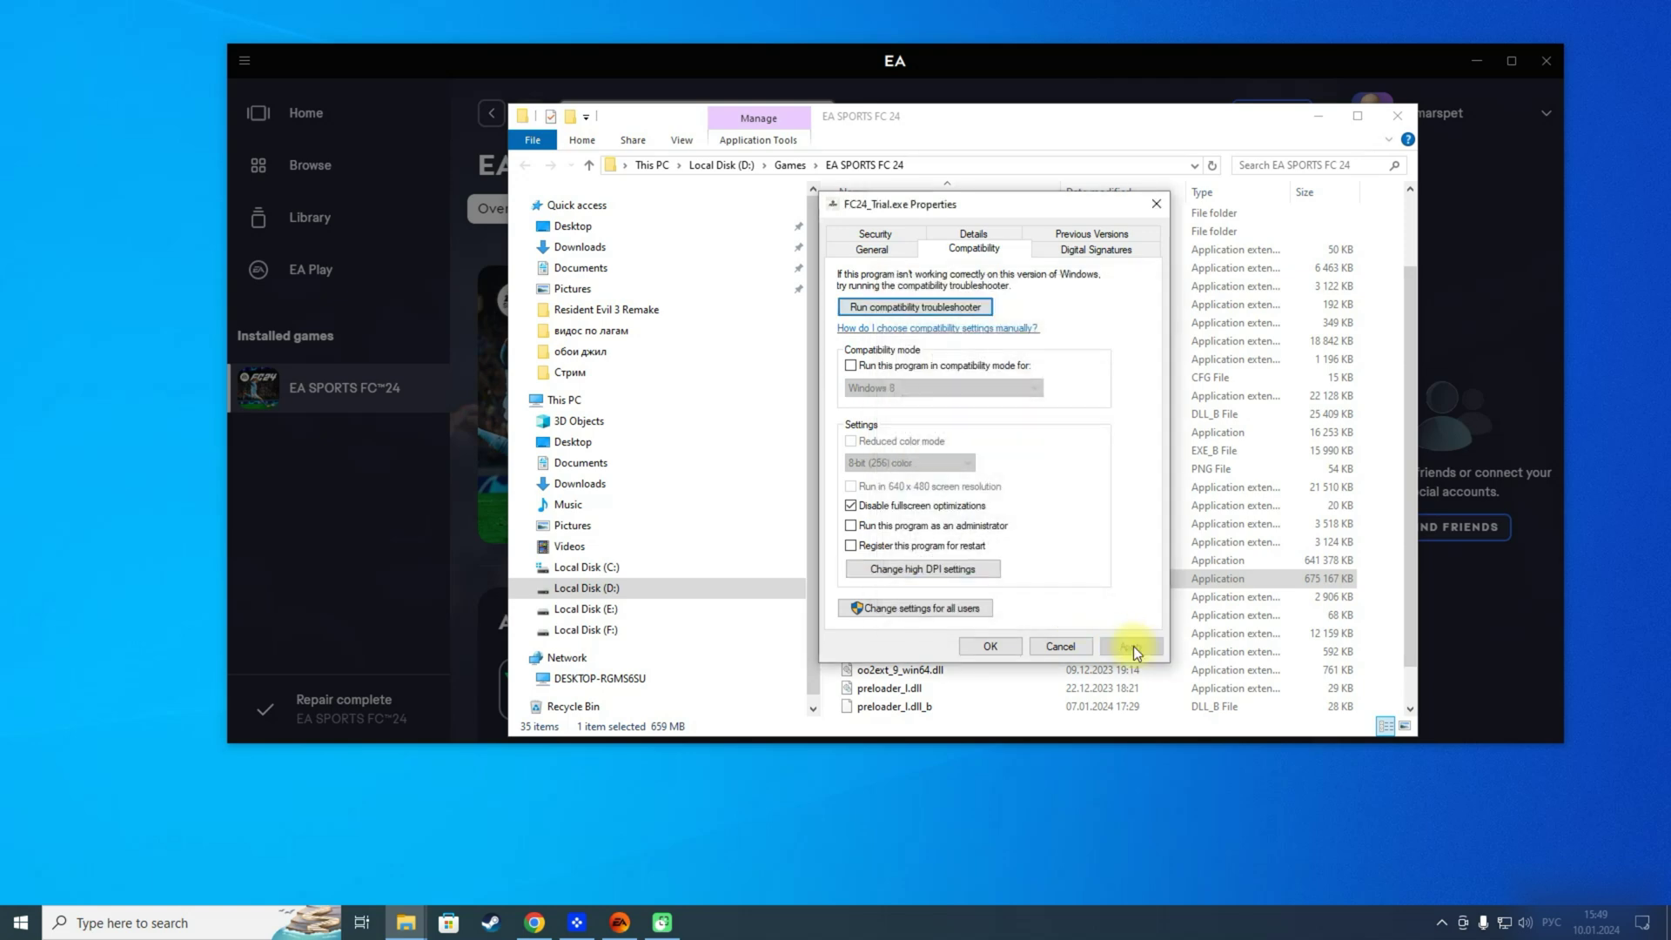
{"action": "left_click", "coordinate": [987, 648]}
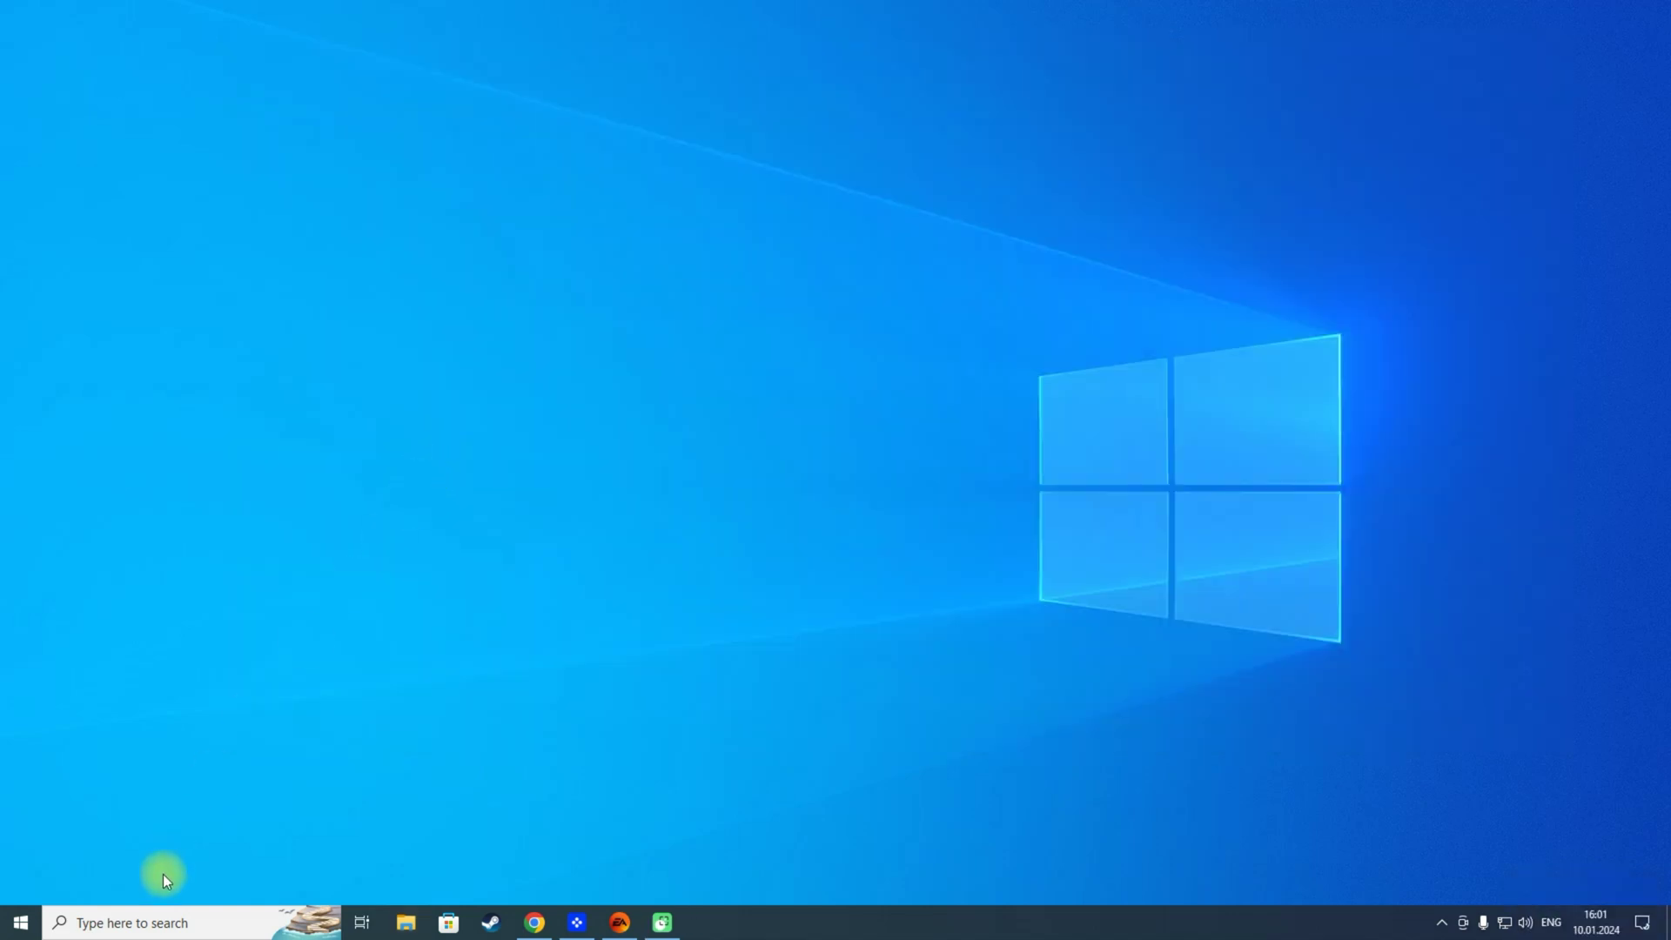
Open the Windows Graphics settings and turn on Hardware-accelerated GPU scheduling.
{"action": "left_click", "coordinate": [103, 926]}
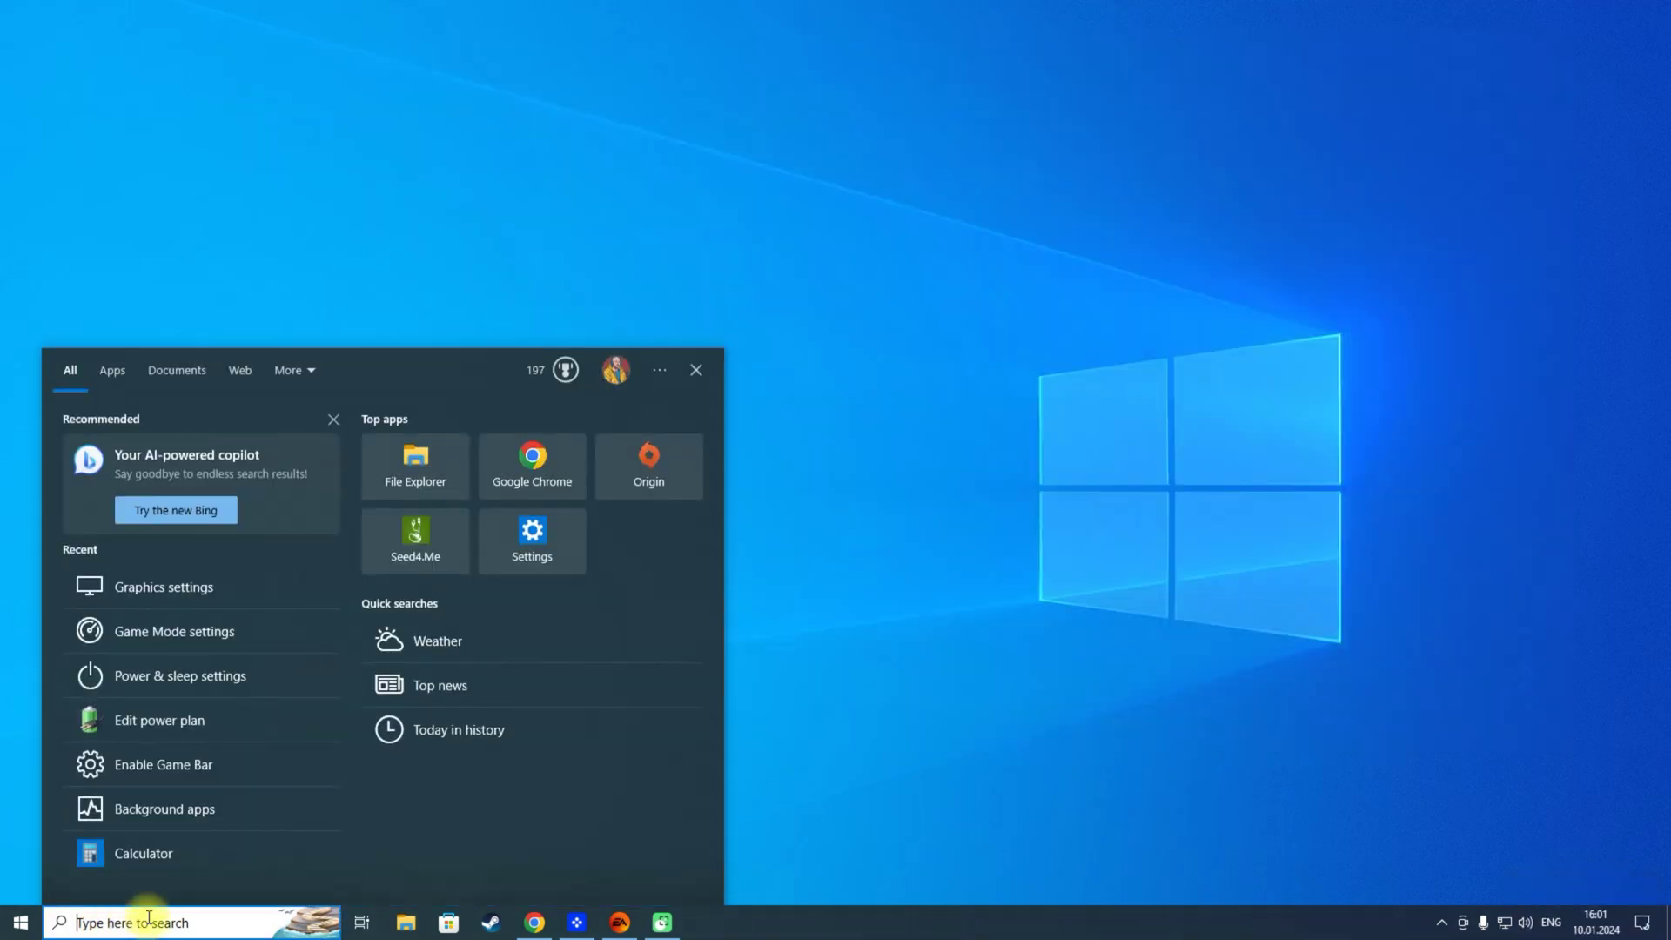
{"action": "type", "text": "Gr"}
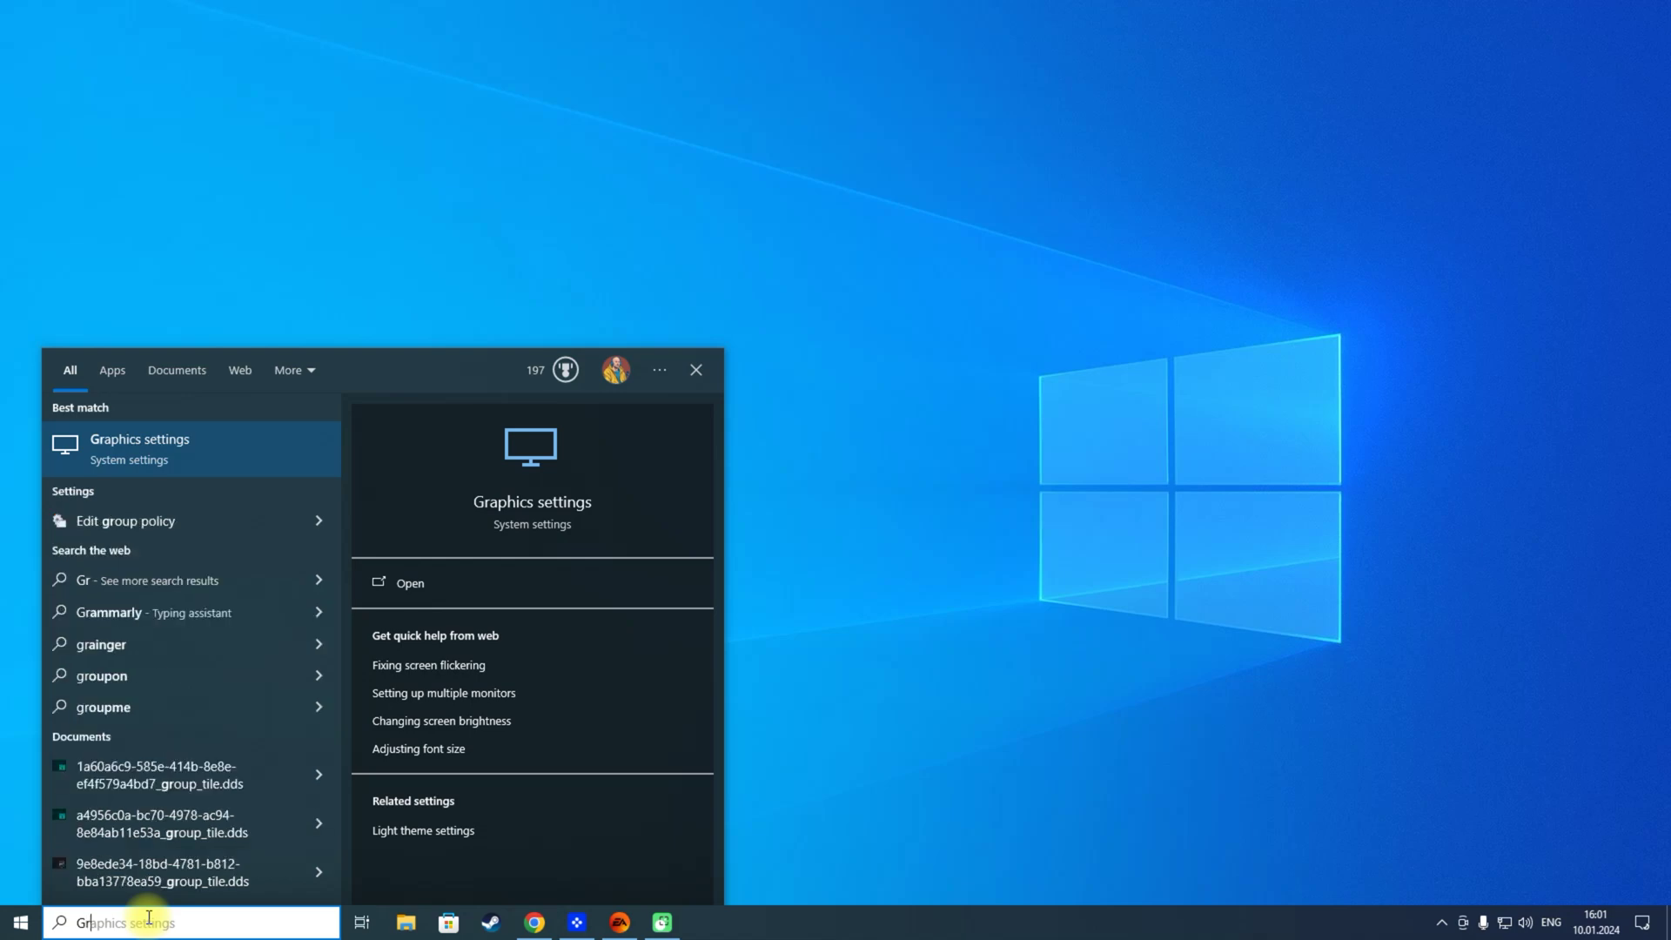
{"action": "type", "text": "apfi"}
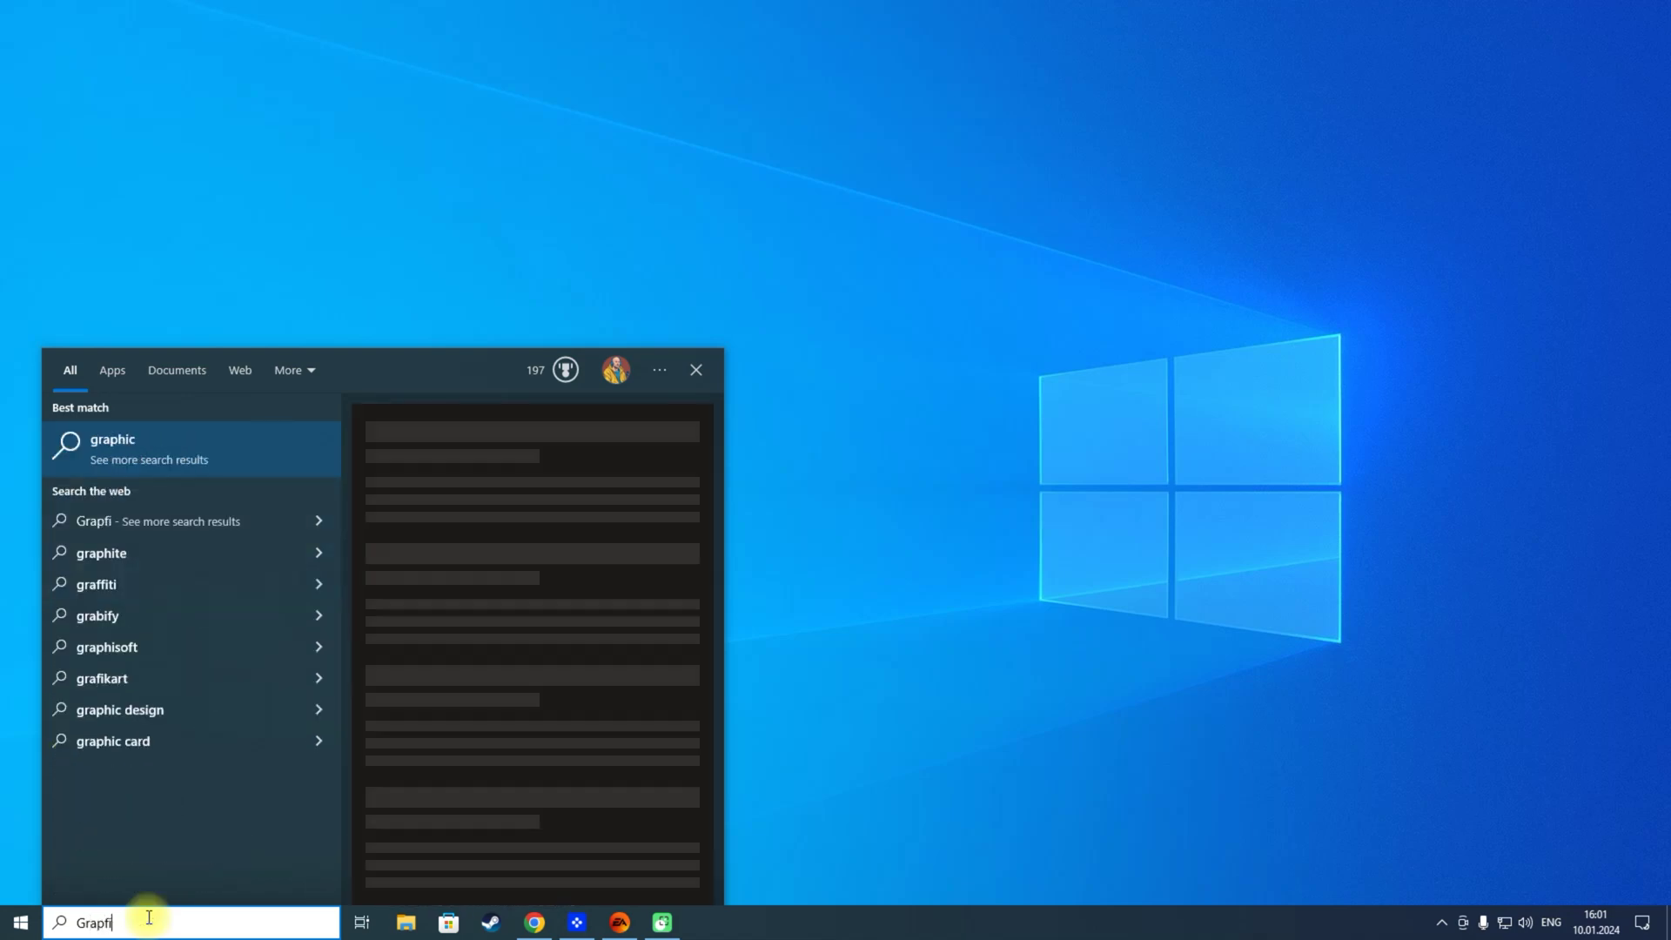
{"action": "key", "text": "BackSpace"}
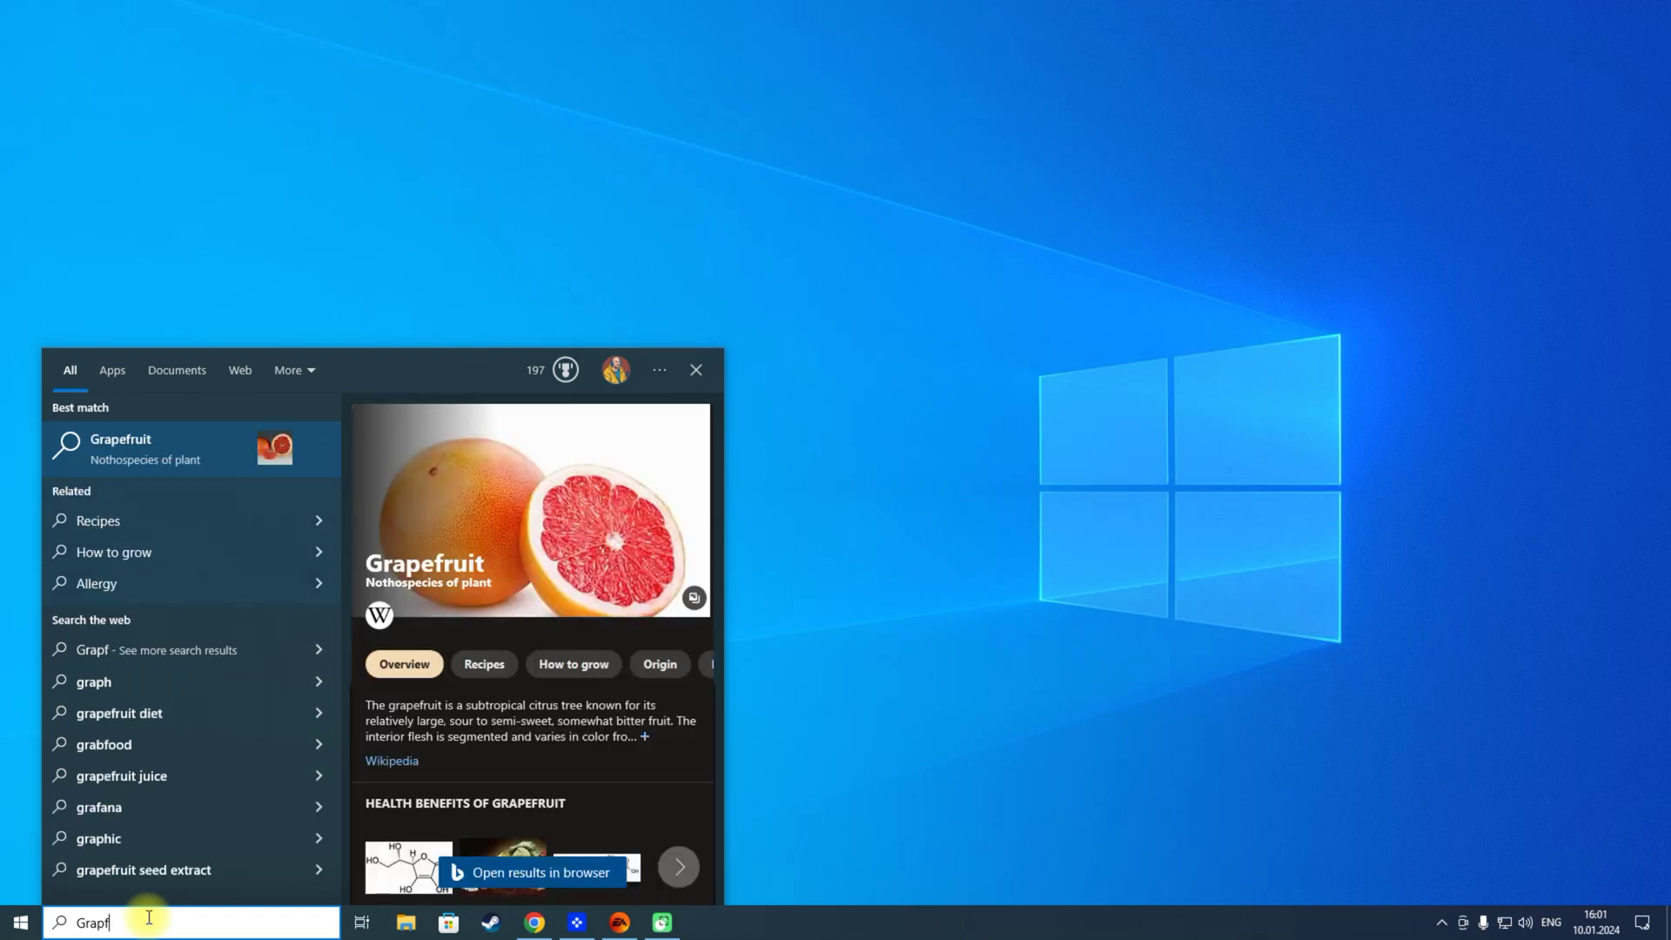
{"action": "key", "text": "BackSpace"}
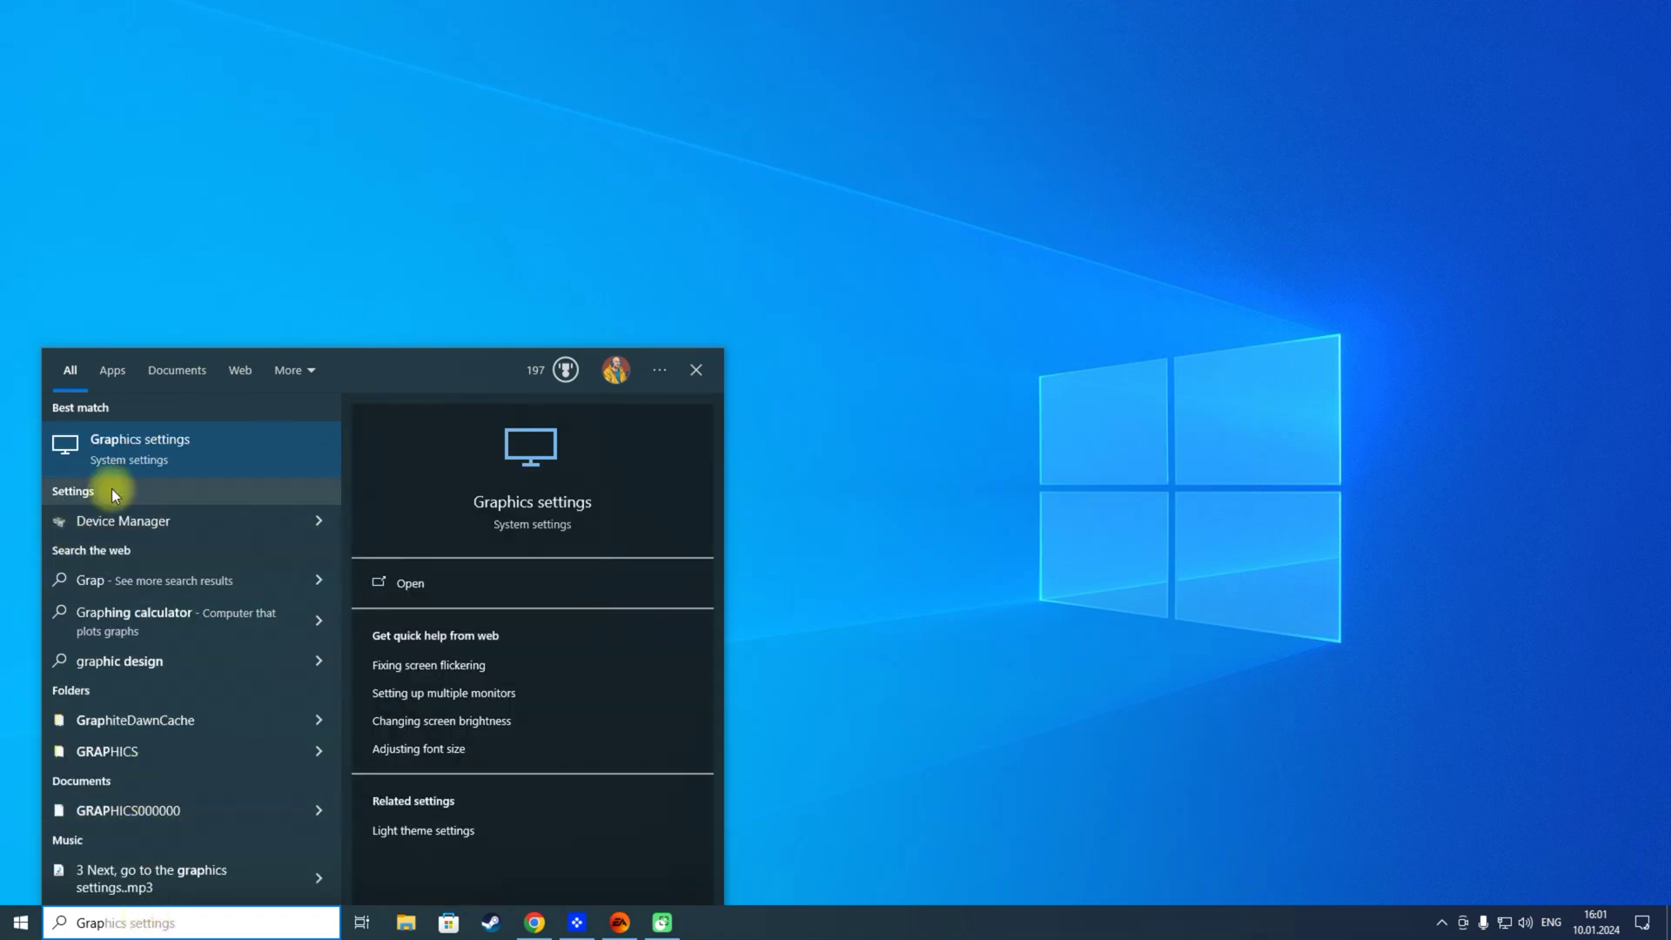
{"action": "left_click", "coordinate": [181, 457]}
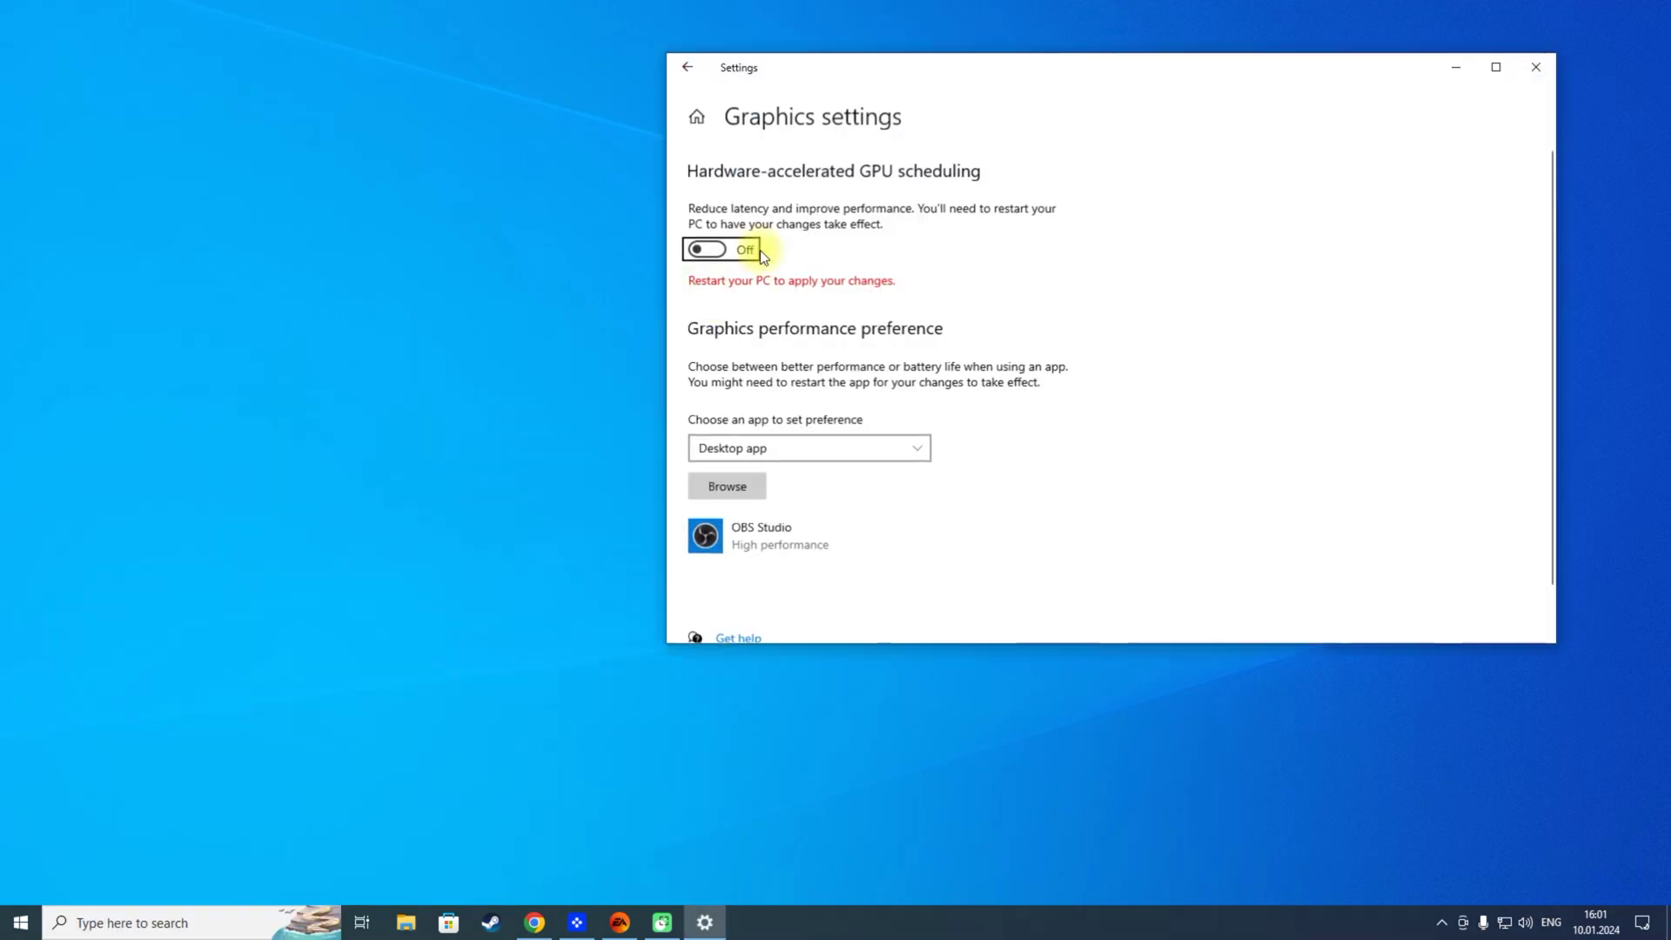
{"action": "left_click_drag", "start_coordinate": [1056, 82], "coordinate": [801, 85]}
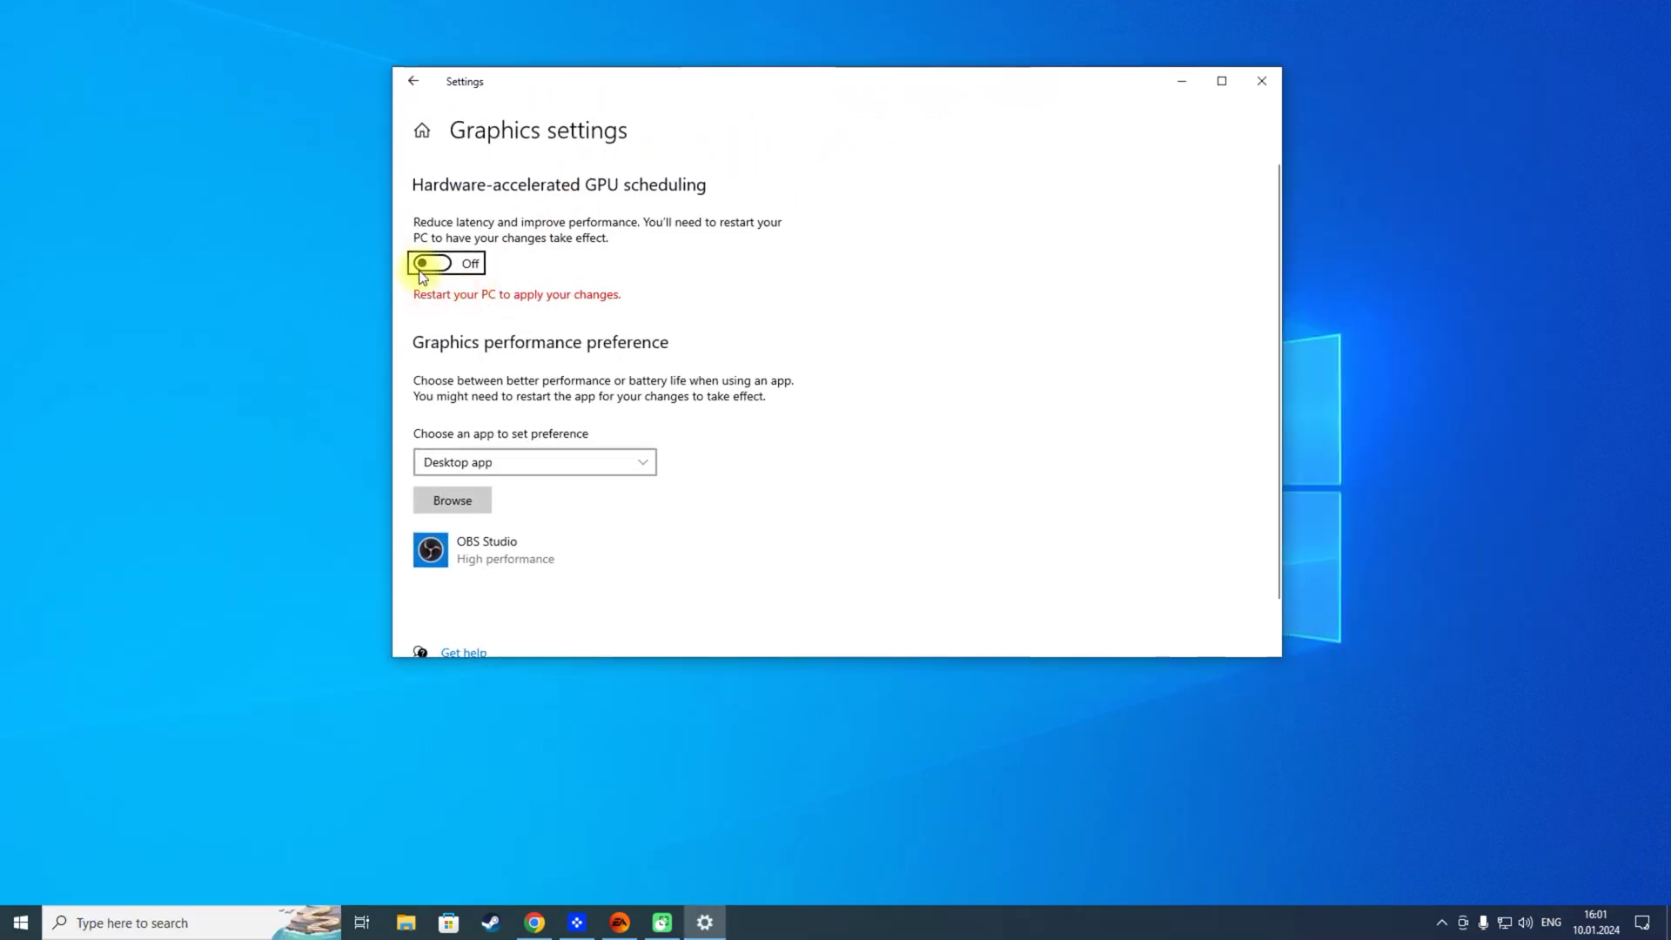
{"action": "left_click", "coordinate": [435, 264]}
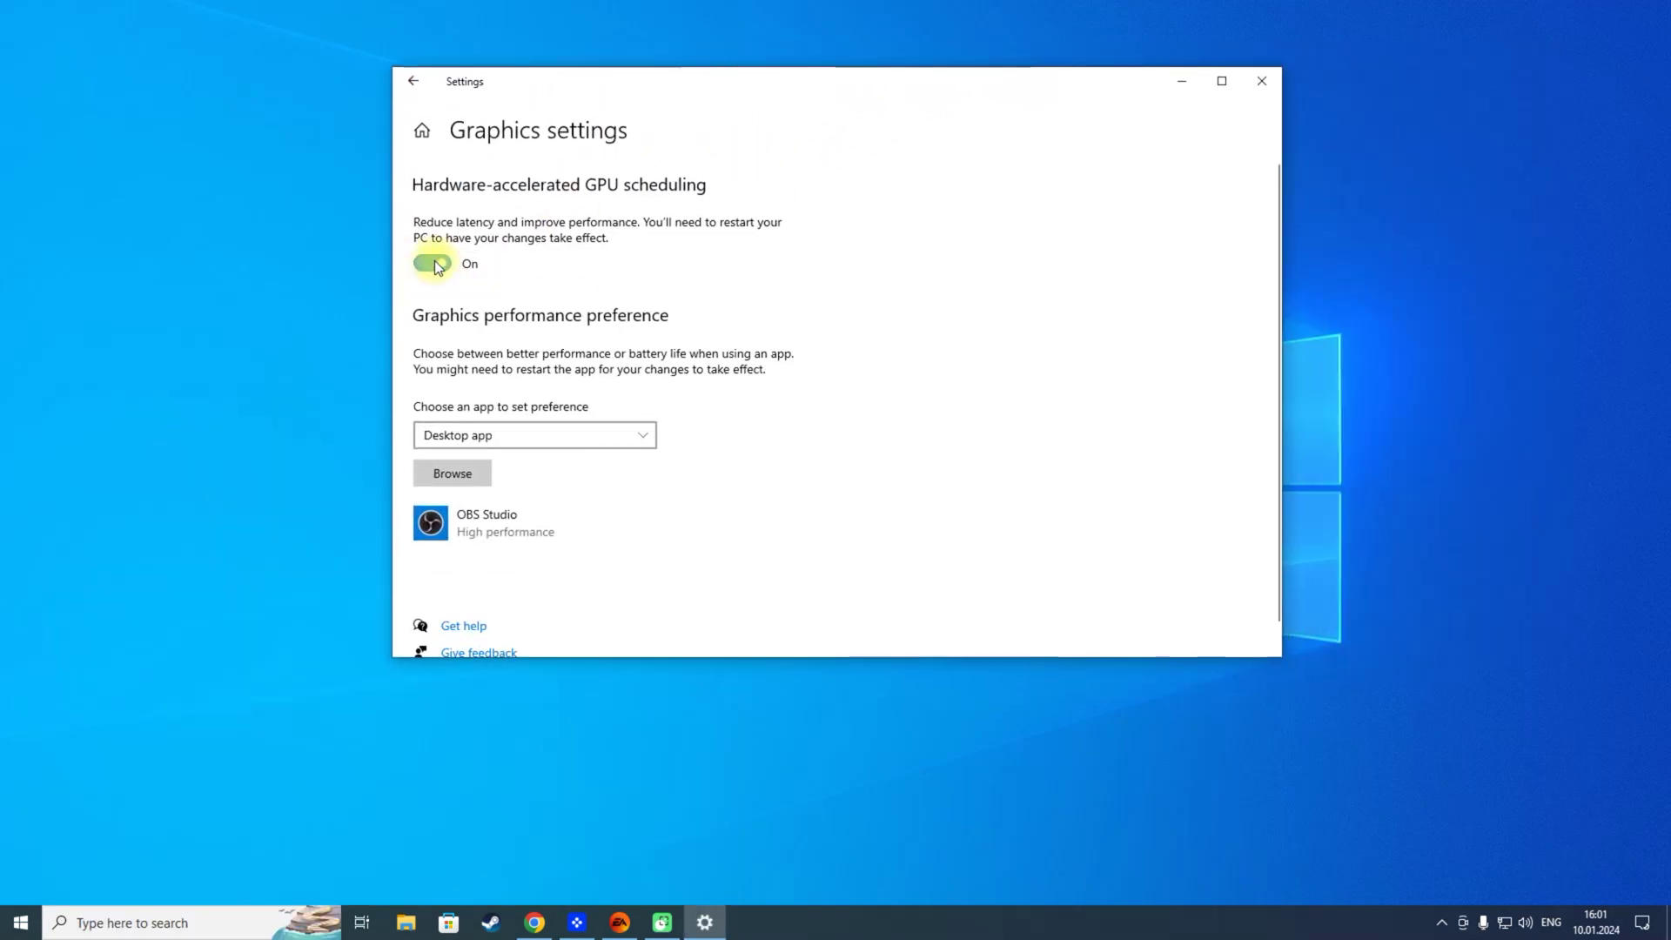
Add FC24.exe to the graphics performance preference apps and set it to High performance.
{"action": "left_click", "coordinate": [452, 476]}
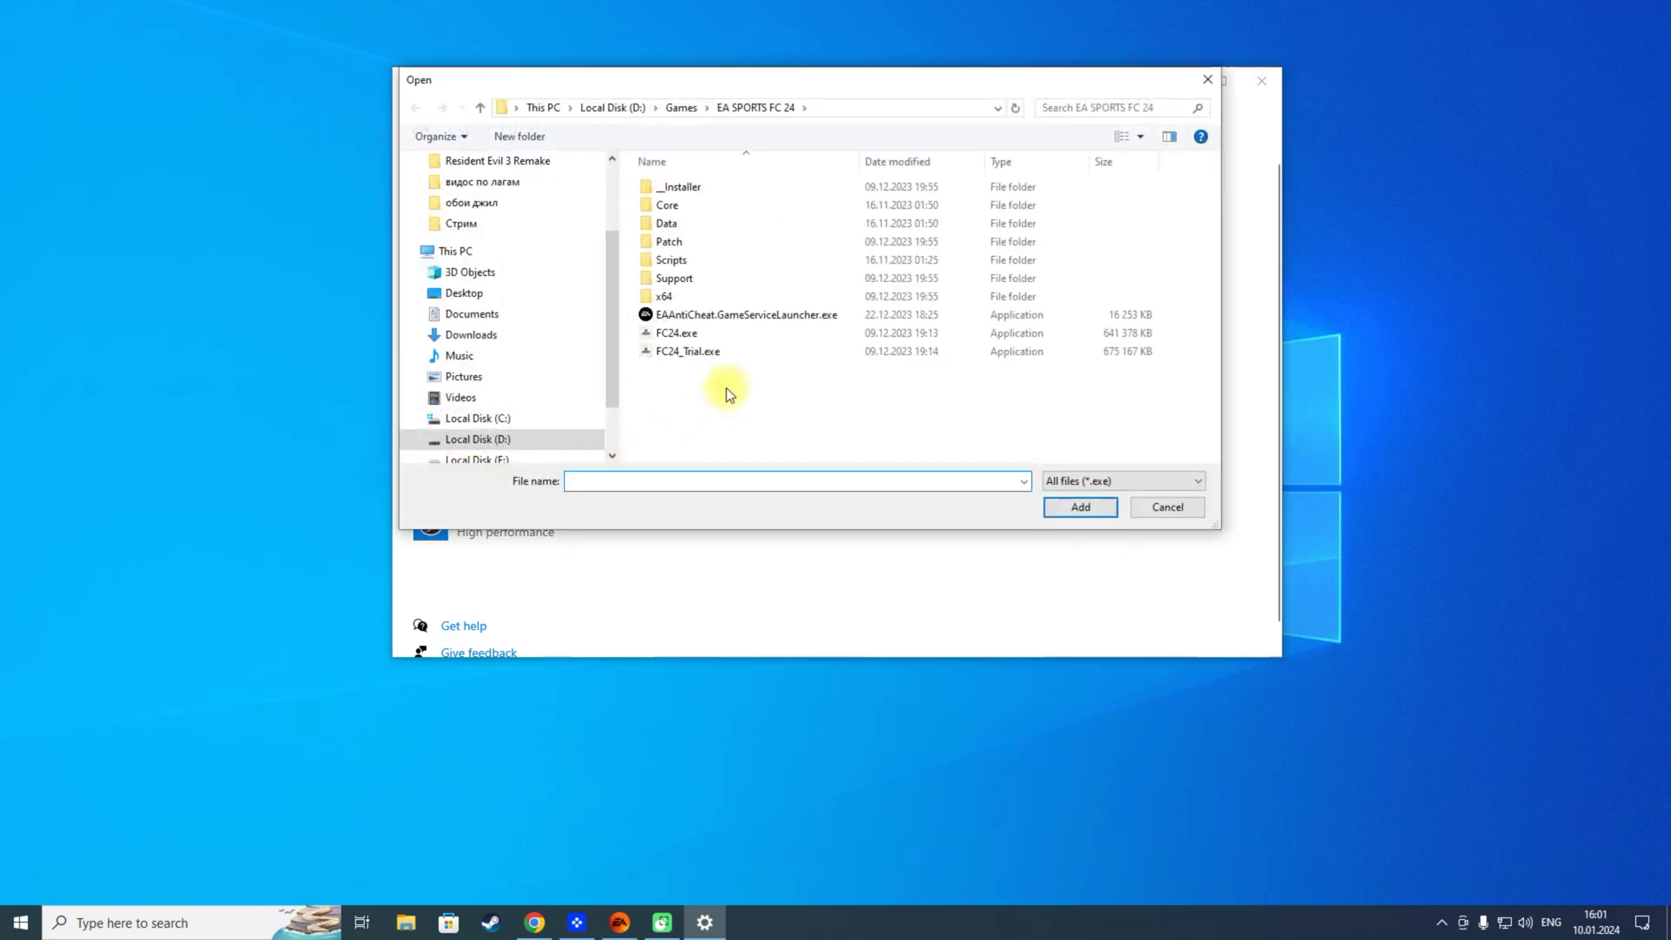
{"action": "left_click", "coordinate": [687, 333]}
{"action": "left_click", "coordinate": [1072, 505]}
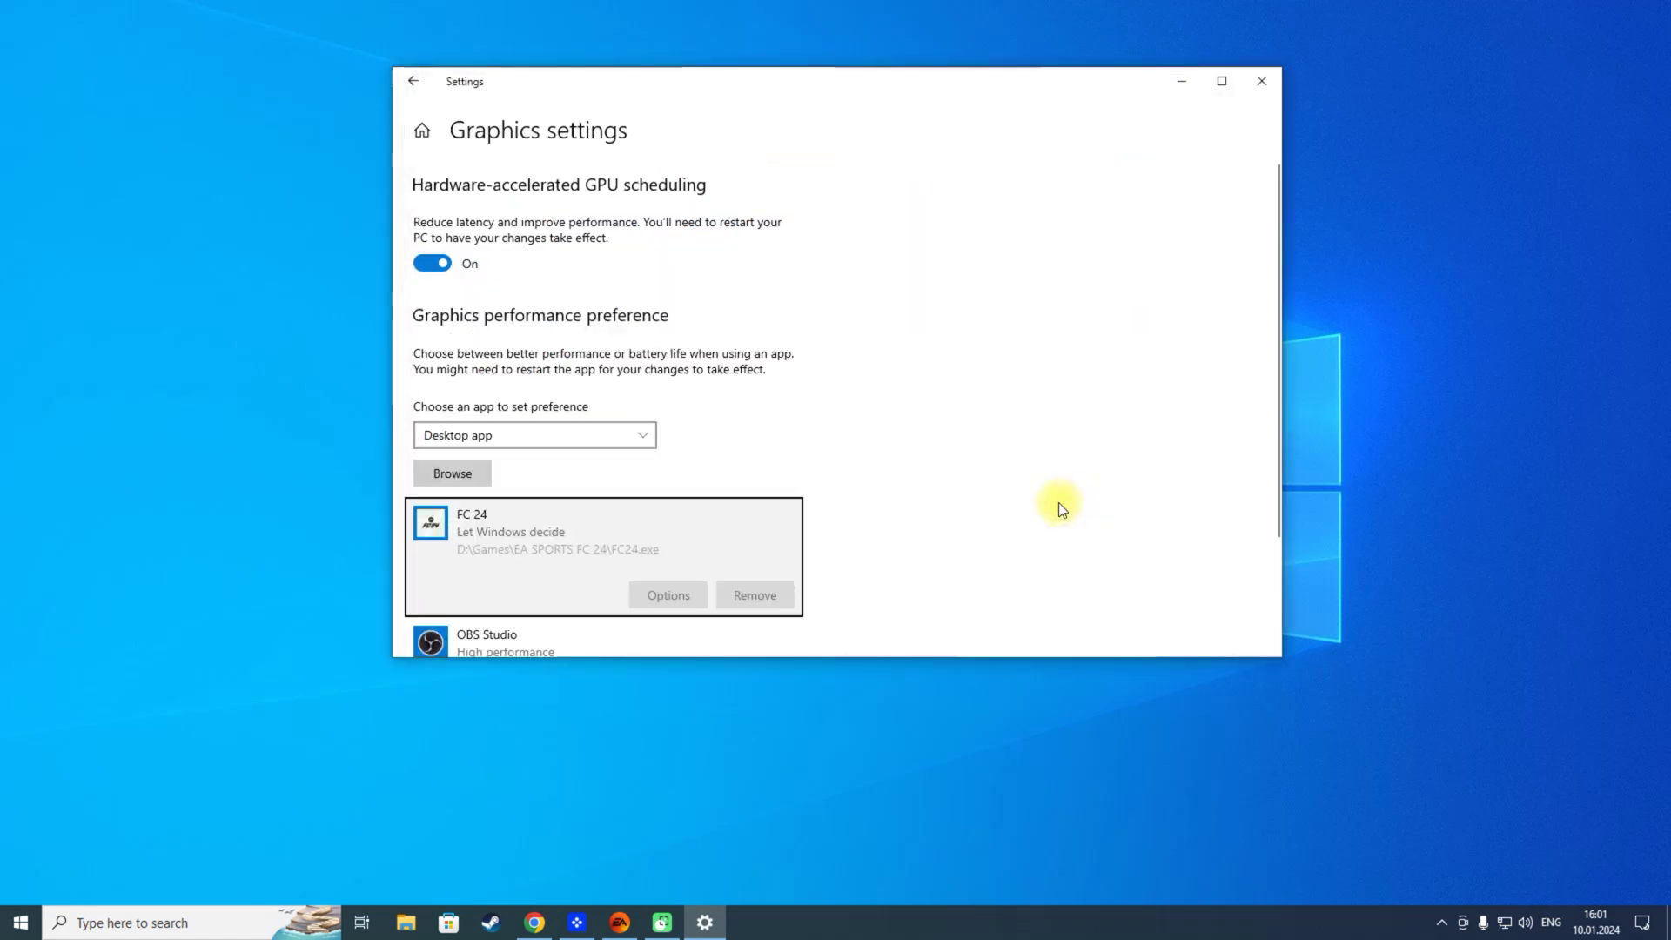
{"action": "left_click", "coordinate": [668, 596]}
{"action": "left_click", "coordinate": [688, 401]}
{"action": "left_click", "coordinate": [766, 466]}
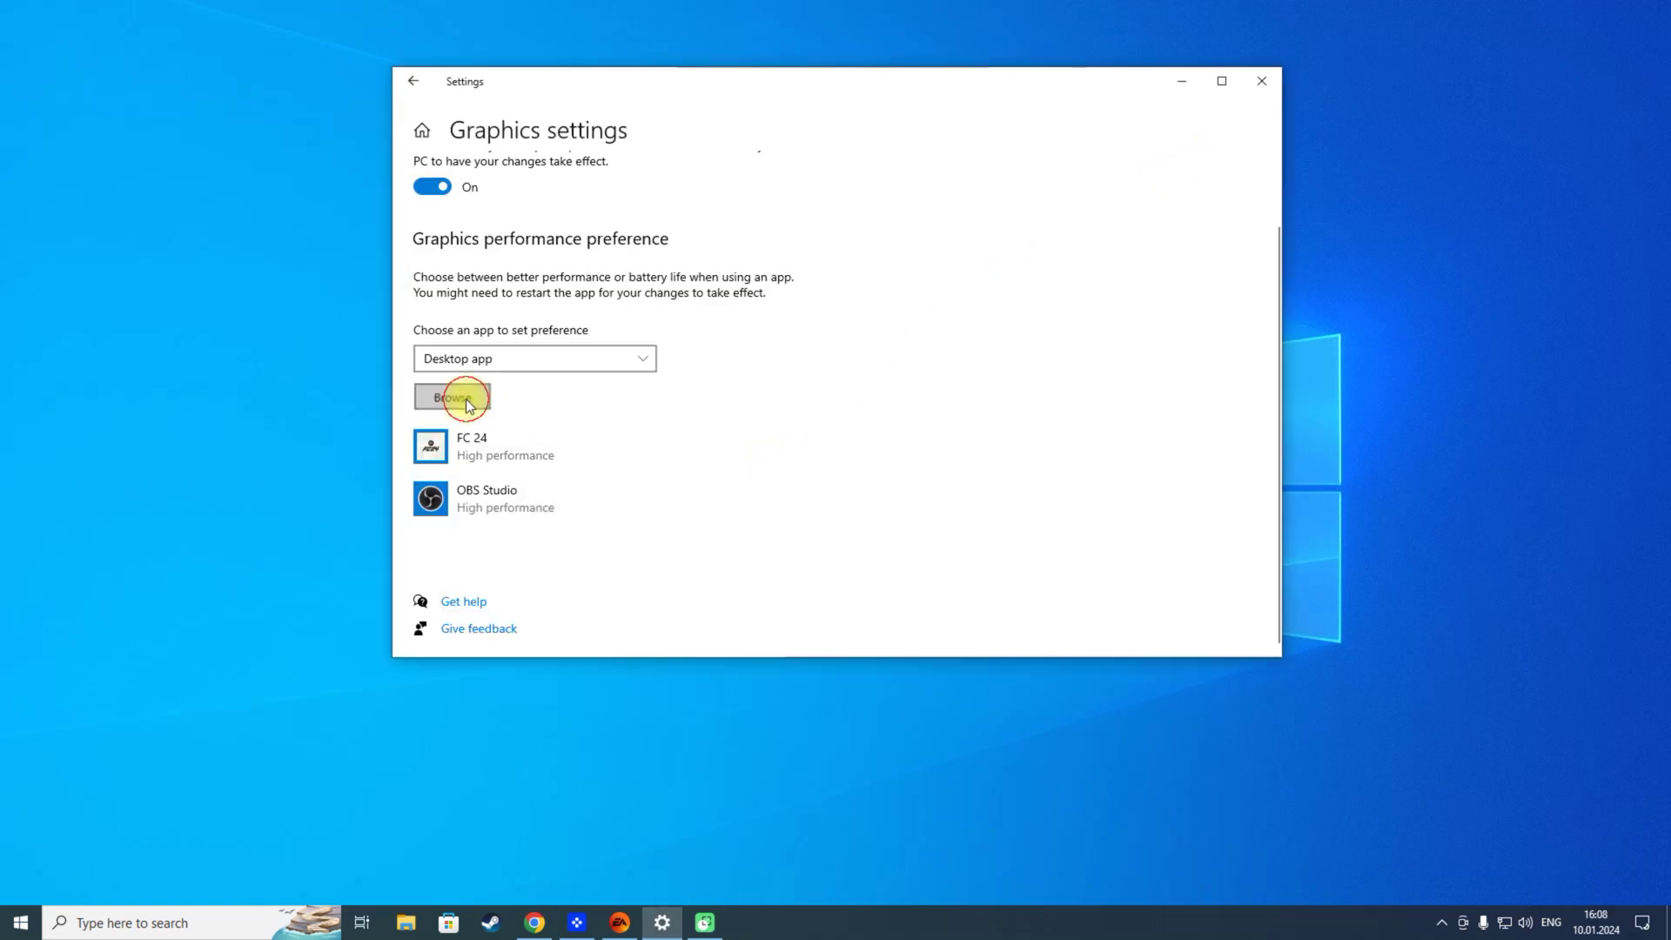
Add EAAntiCheat.GameServiceLauncher.exe to the graphics performance preference apps and set it to High performance.
{"action": "left_click", "coordinate": [466, 398]}
{"action": "left_click", "coordinate": [759, 318]}
{"action": "left_click", "coordinate": [1079, 507]}
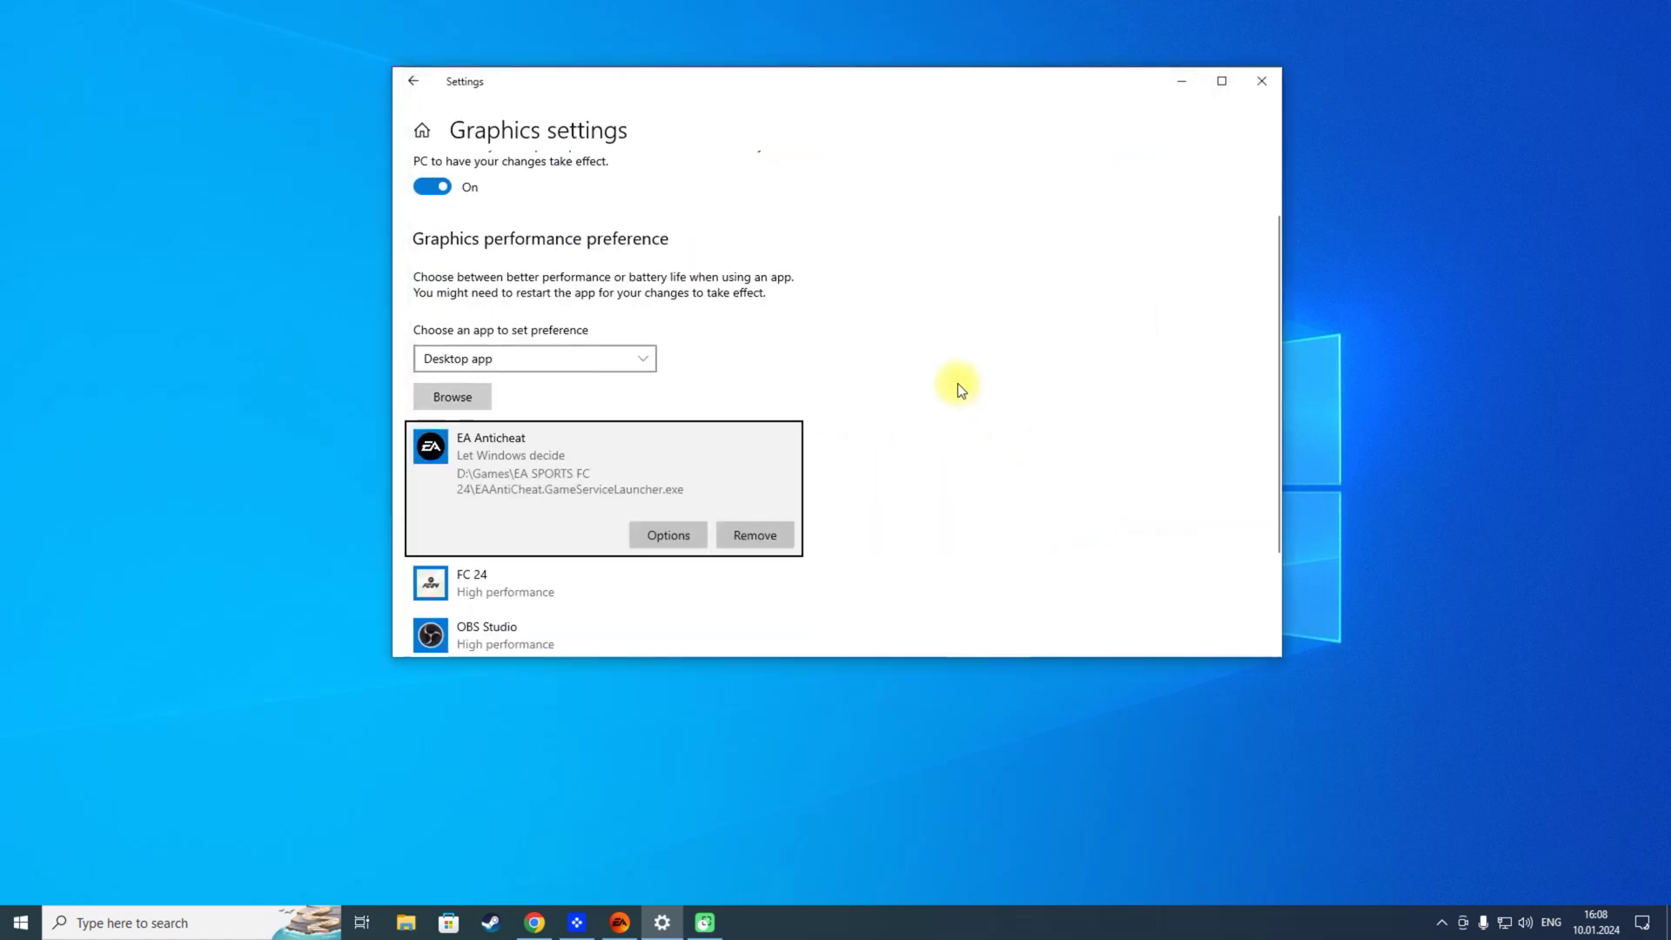
{"action": "left_click", "coordinate": [668, 532]}
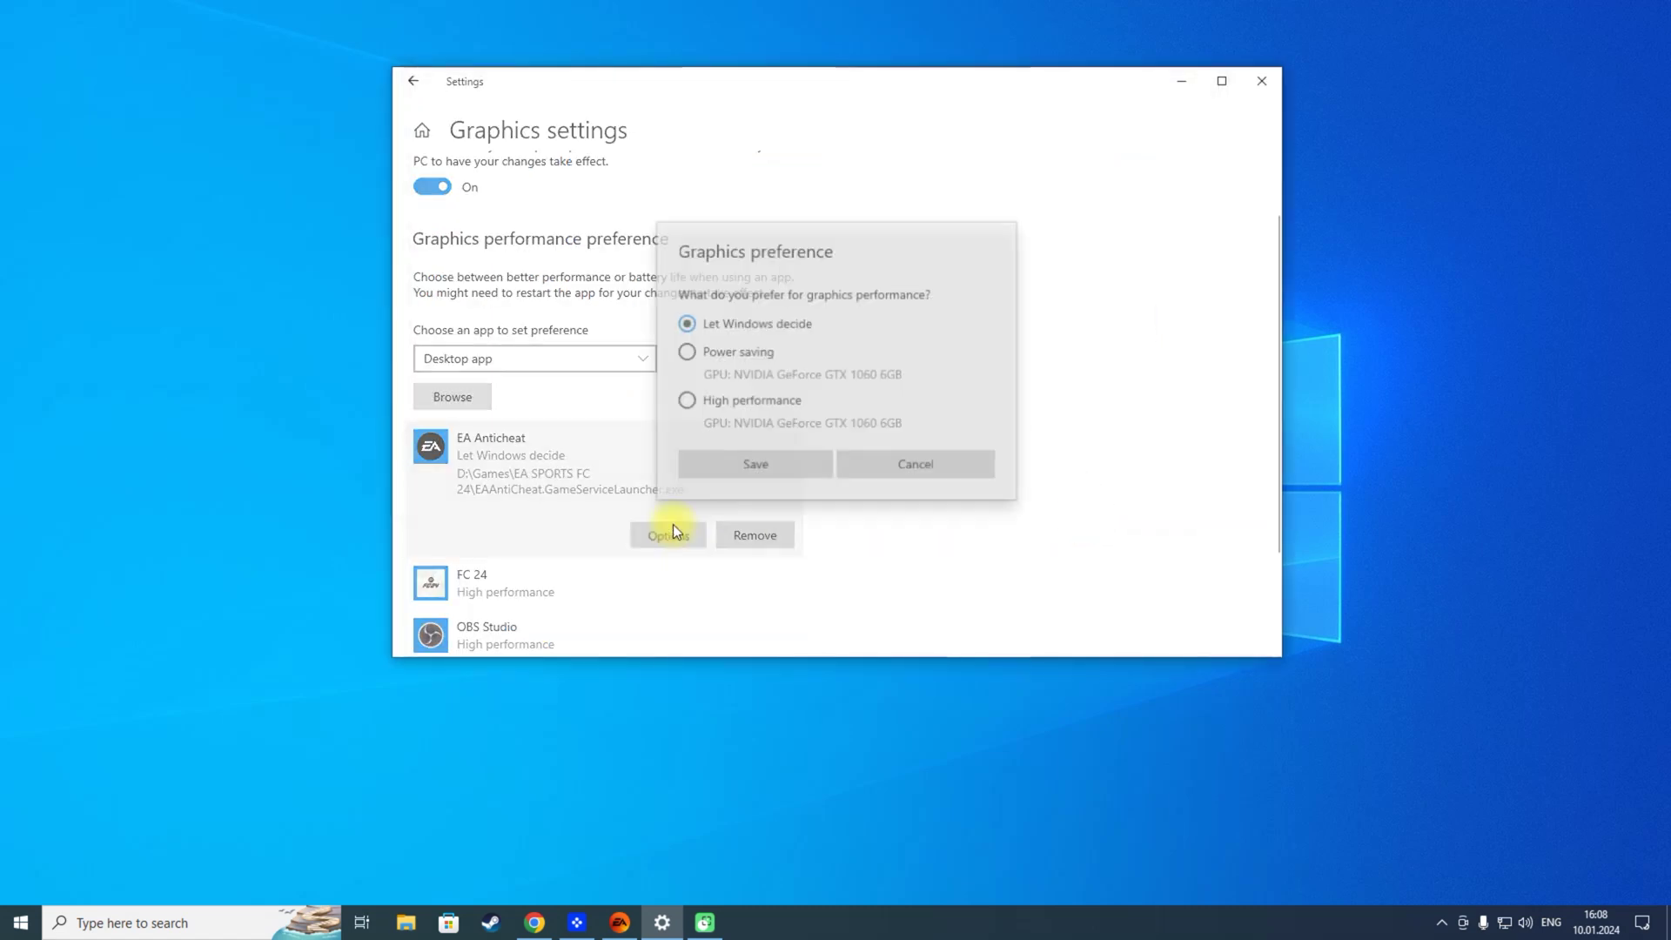
{"action": "left_click", "coordinate": [689, 402]}
{"action": "left_click", "coordinate": [746, 463]}
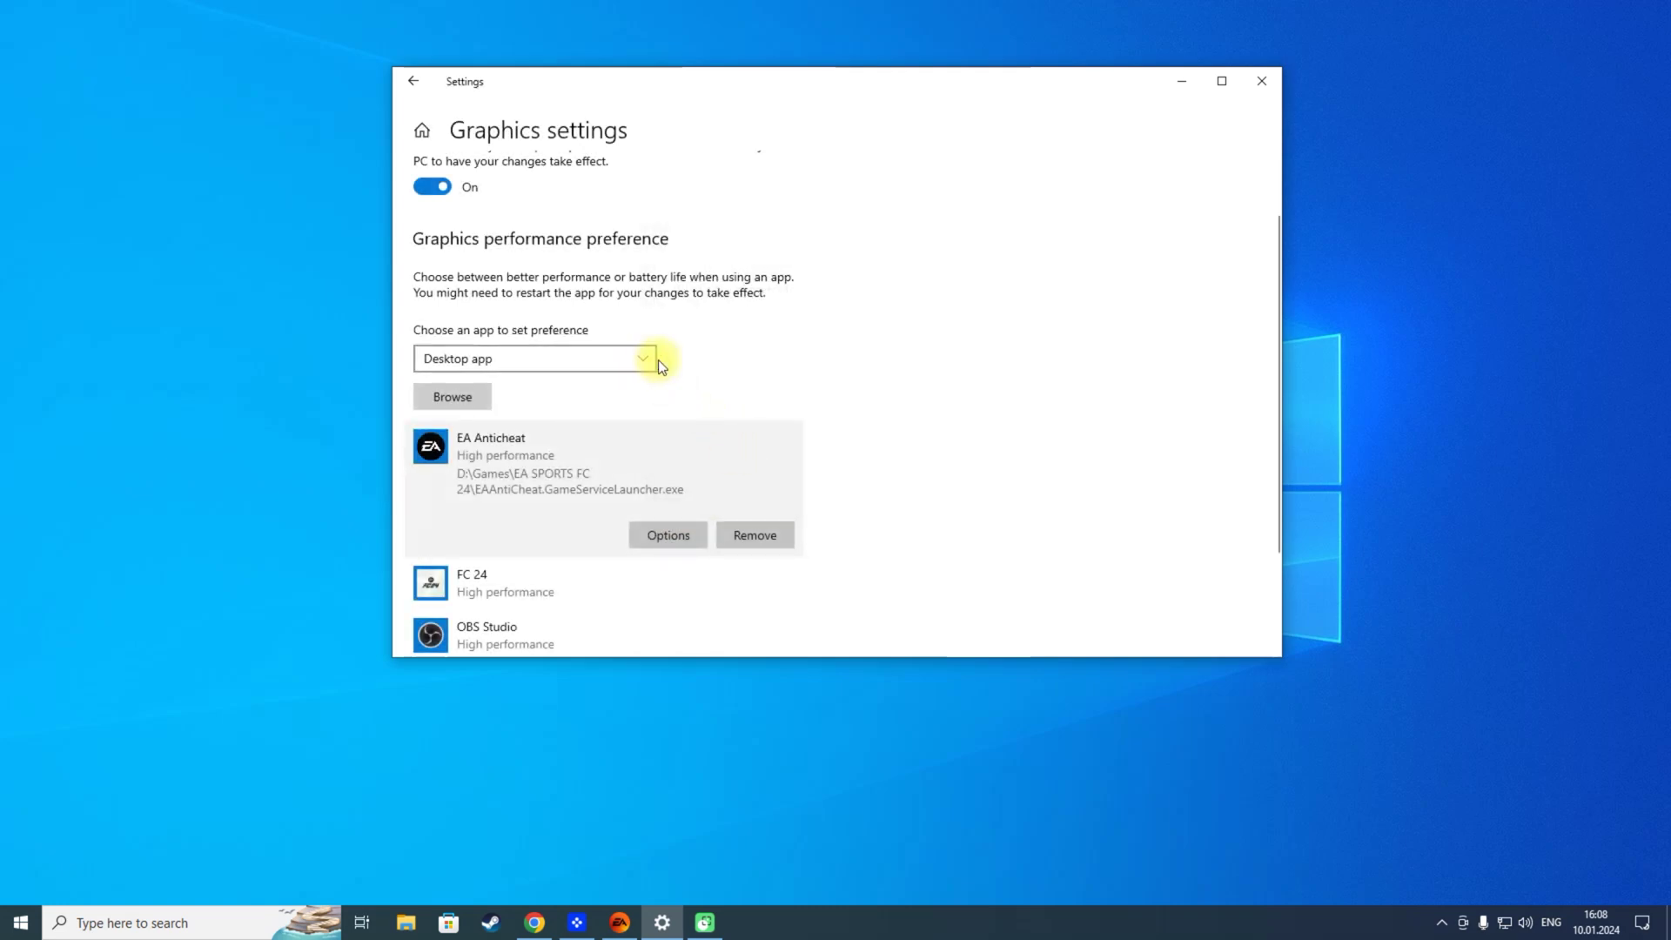
Add FC24_Trial.exe to the graphics performance preference apps and set it to High performance.
{"action": "left_click", "coordinate": [475, 396]}
{"action": "left_click", "coordinate": [688, 351]}
{"action": "left_click", "coordinate": [1062, 510]}
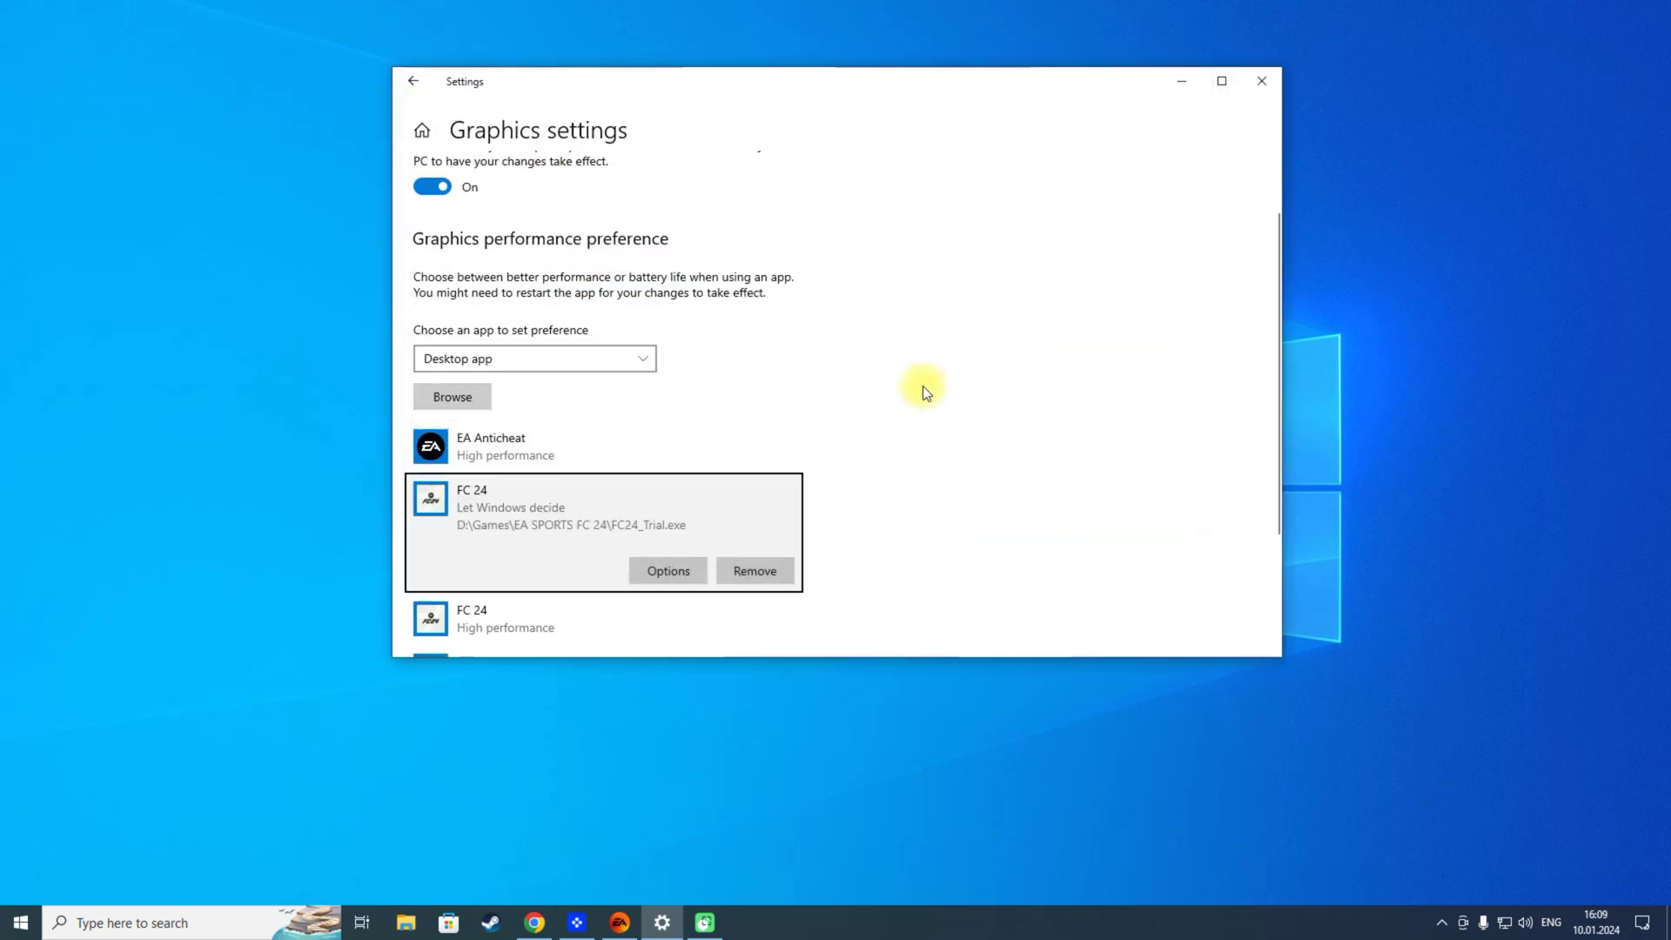
{"action": "left_click", "coordinate": [668, 571]}
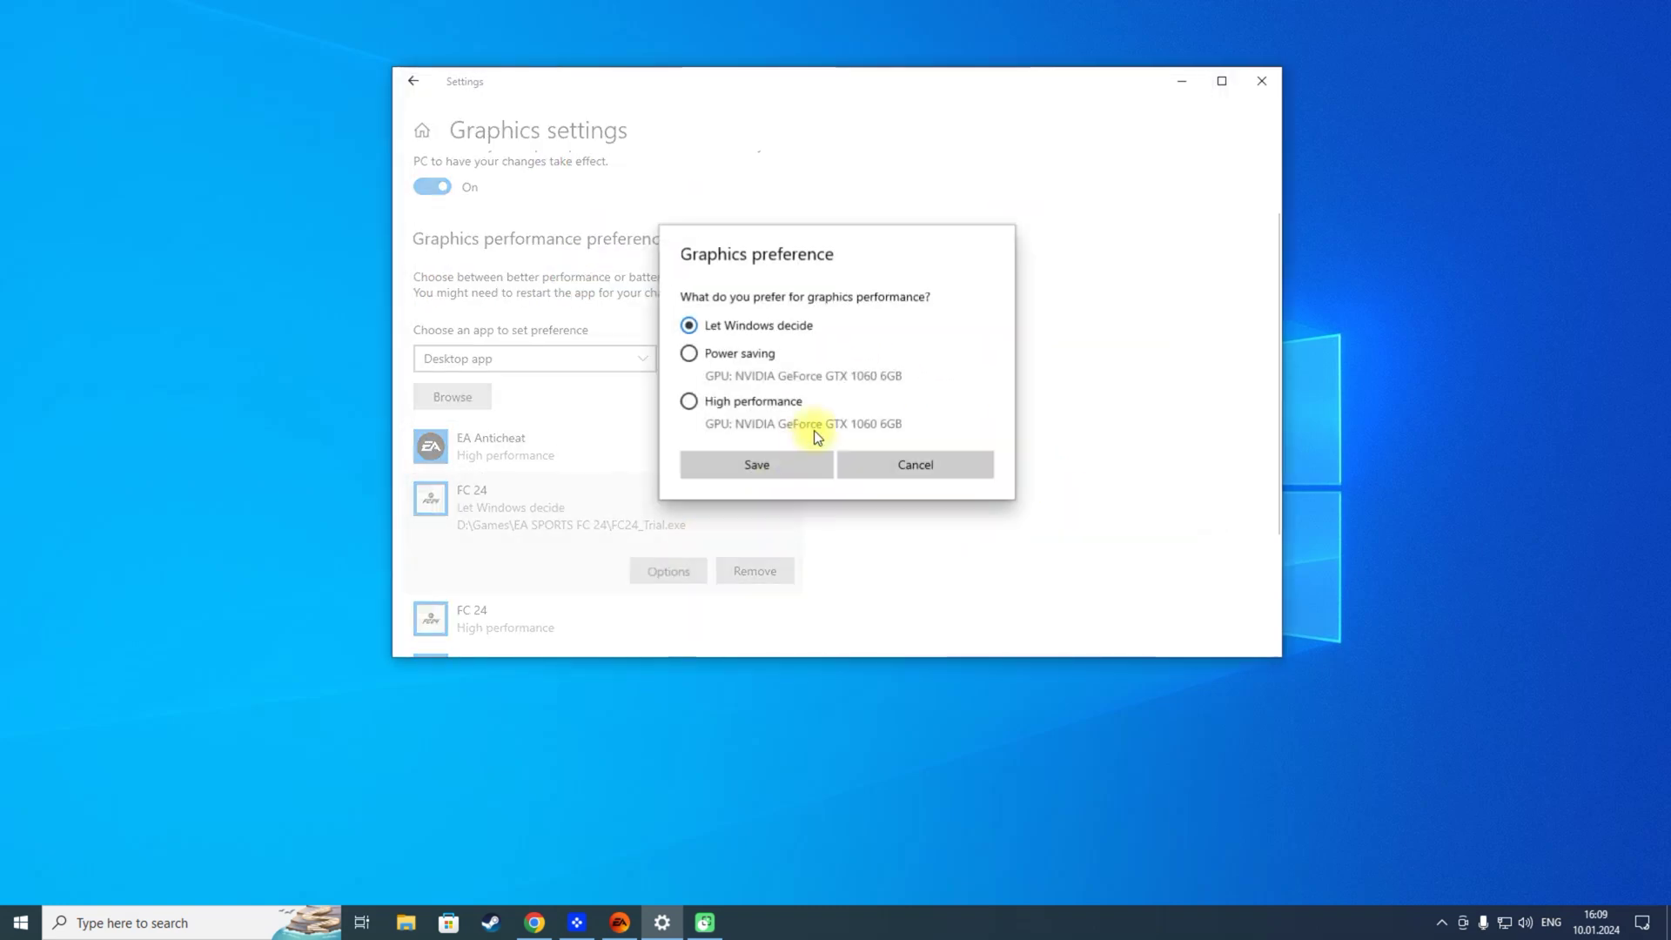
{"action": "left_click", "coordinate": [688, 402]}
{"action": "left_click", "coordinate": [731, 464]}
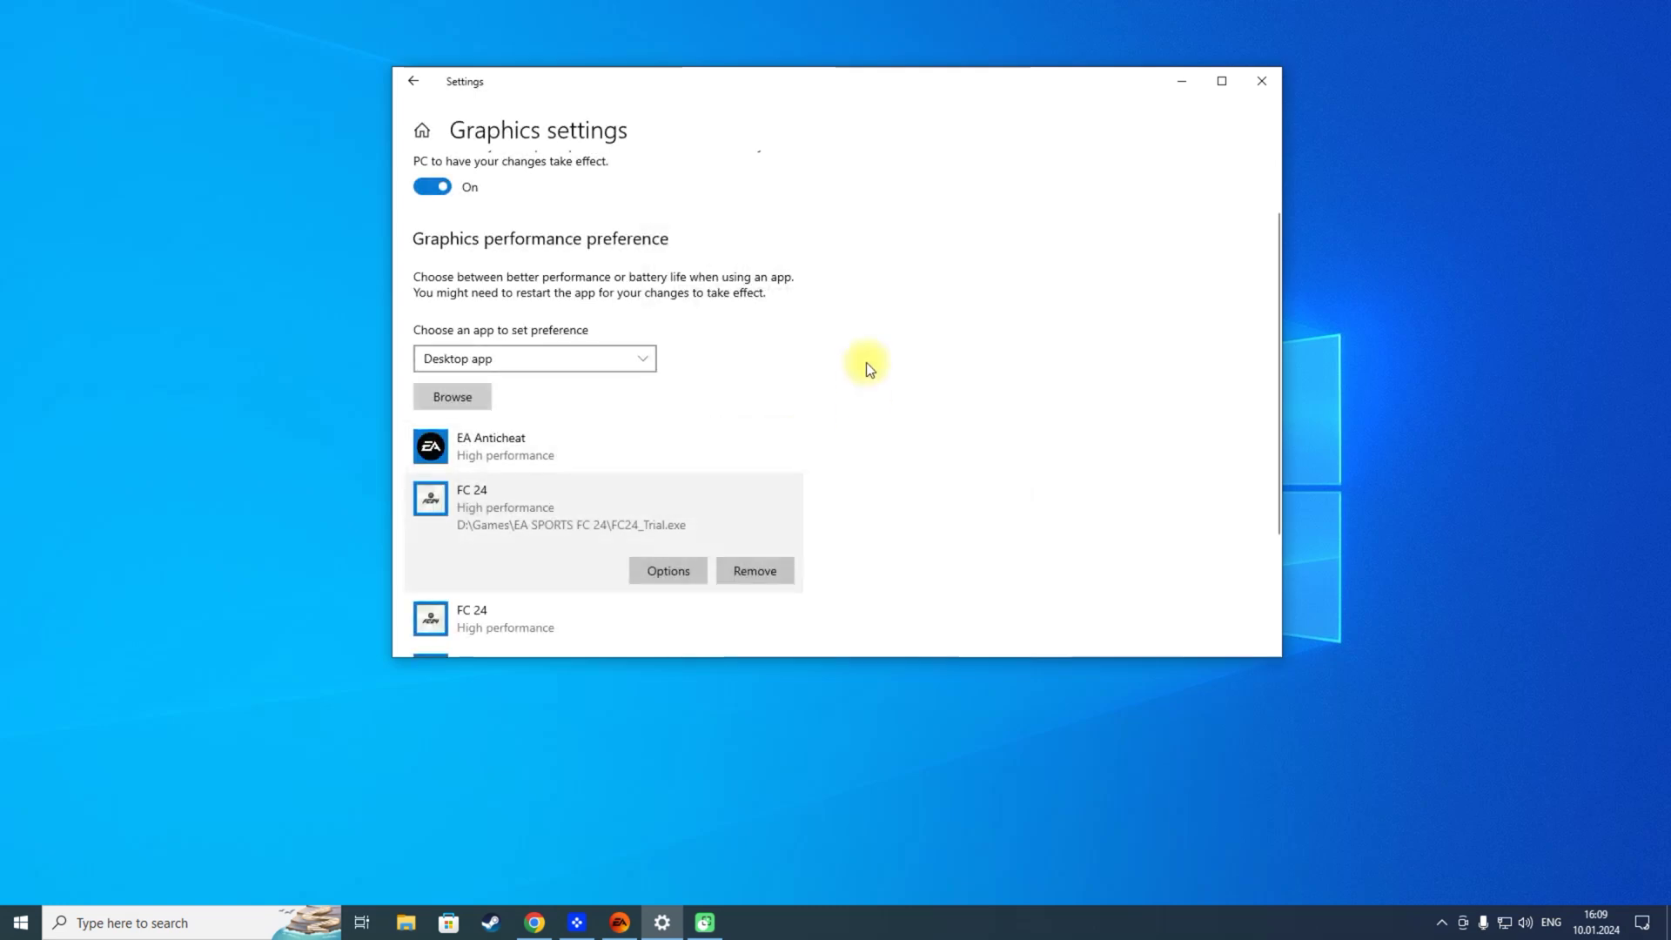
{"action": "scroll", "coordinate": [865, 362], "scroll_direction": "down", "scroll_amount": 2}
{"action": "scroll", "coordinate": [853, 370], "scroll_direction": "up", "scroll_amount": 1}
Search Windows for "xploit prote", open the Exploit protection settings and look through the system settings.
{"action": "left_click", "coordinate": [118, 923]}
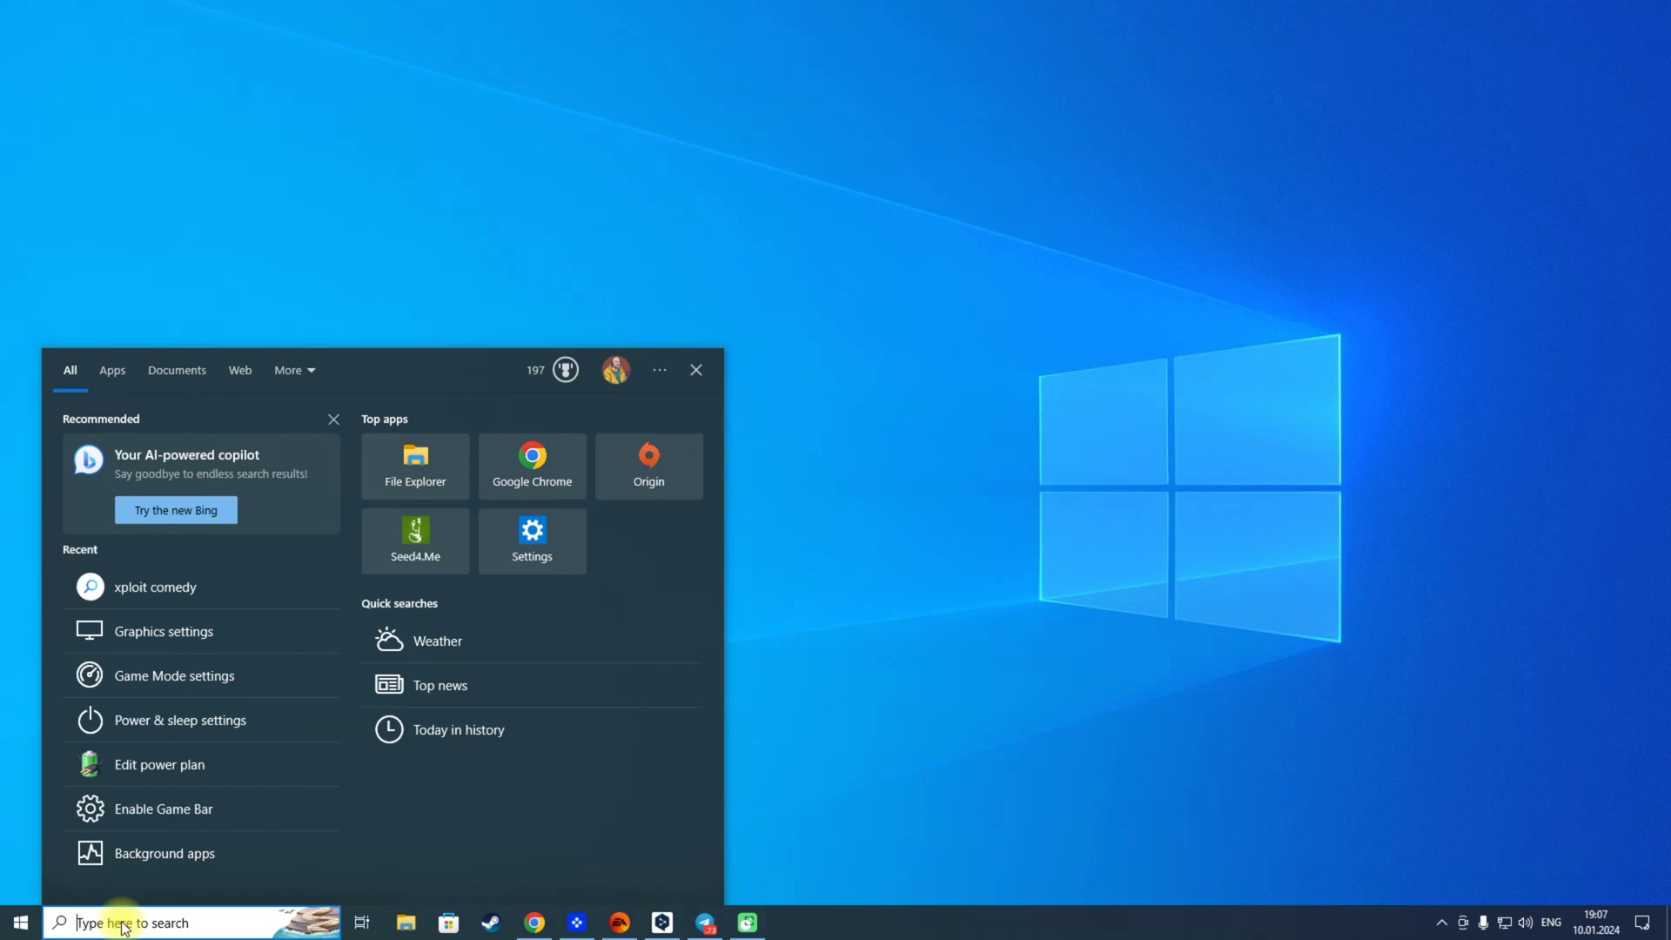
{"action": "type", "text": "xploit"}
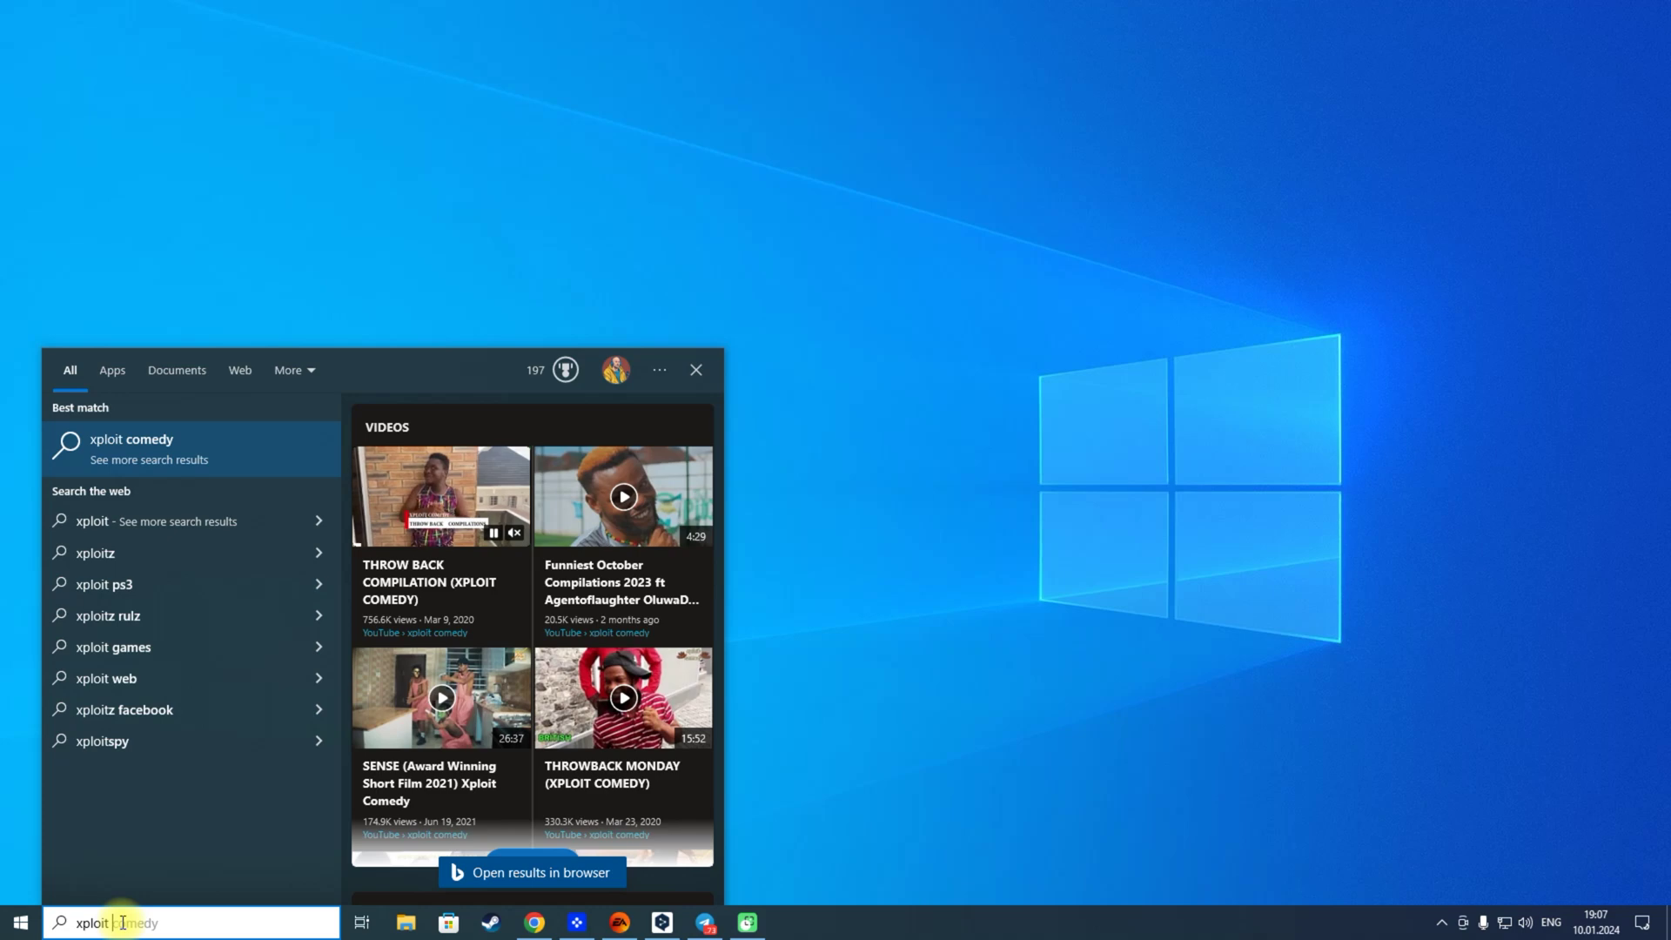
{"action": "type", "text": " prote"}
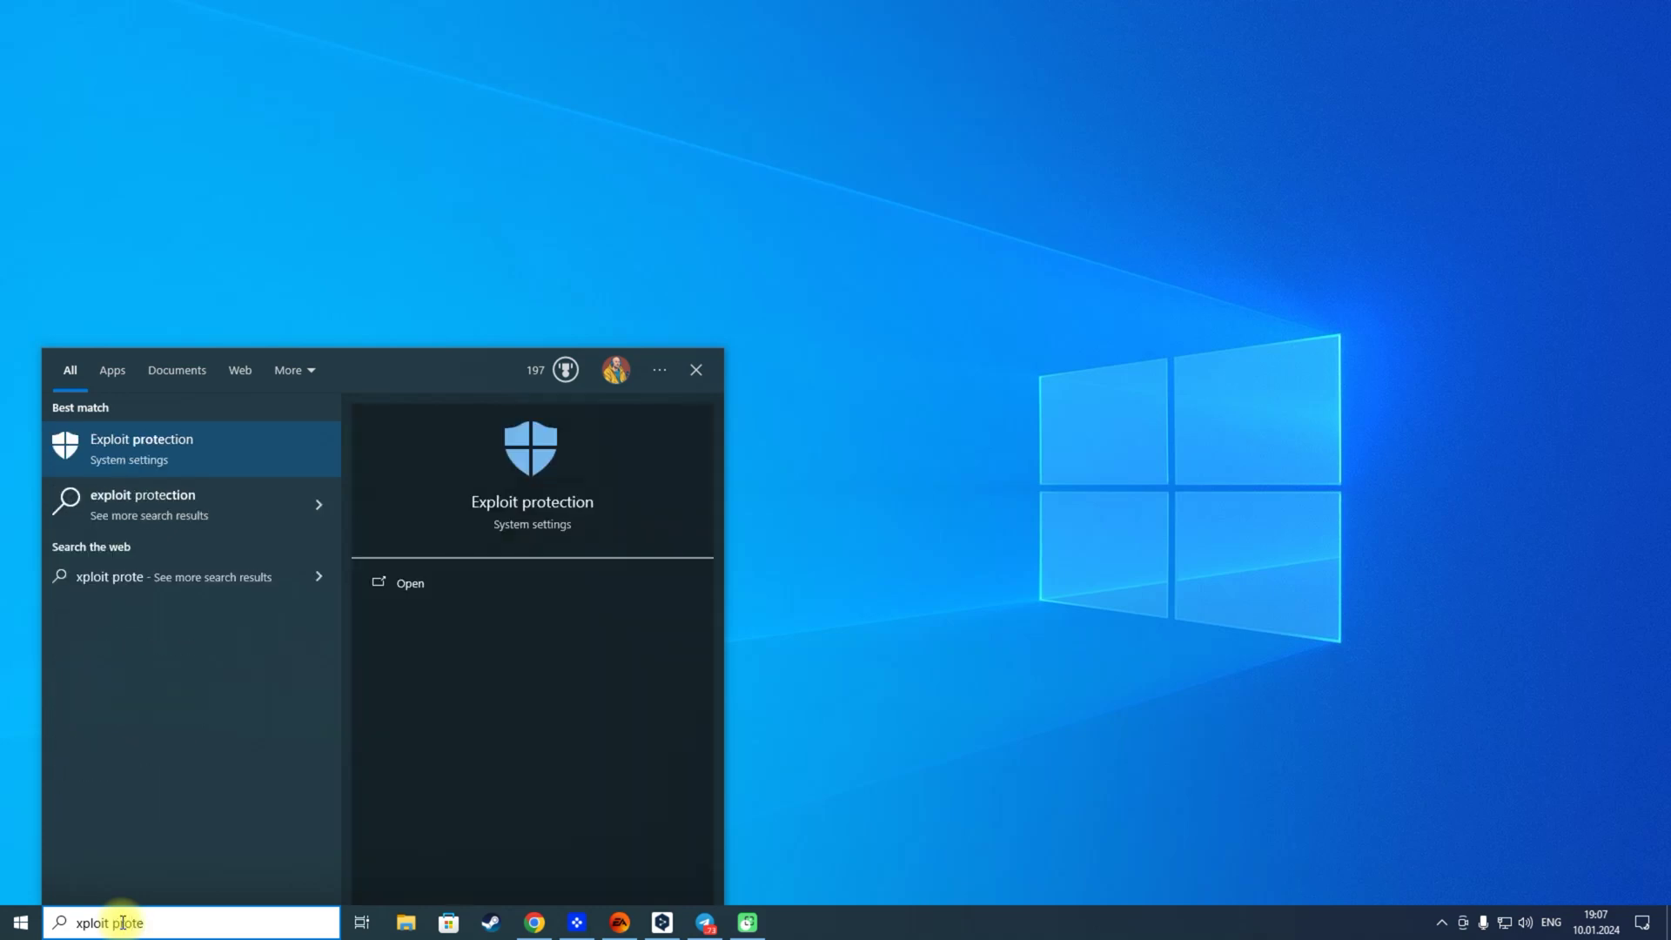
{"action": "left_click", "coordinate": [177, 446]}
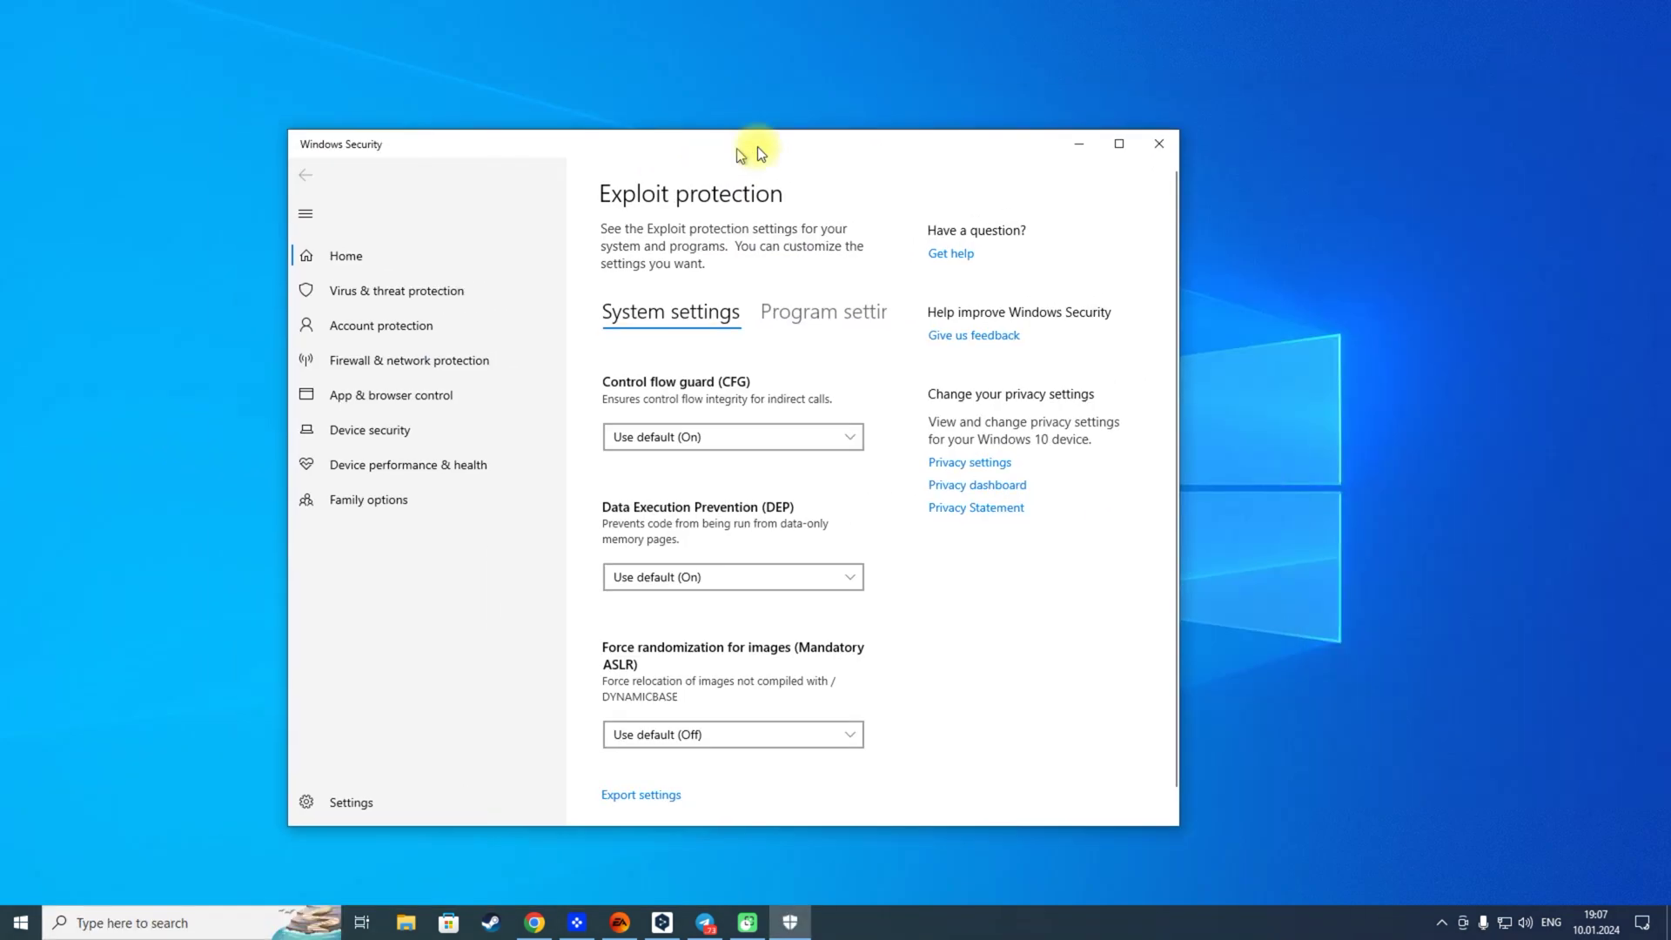
{"action": "left_click_drag", "start_coordinate": [746, 146], "coordinate": [770, 94]}
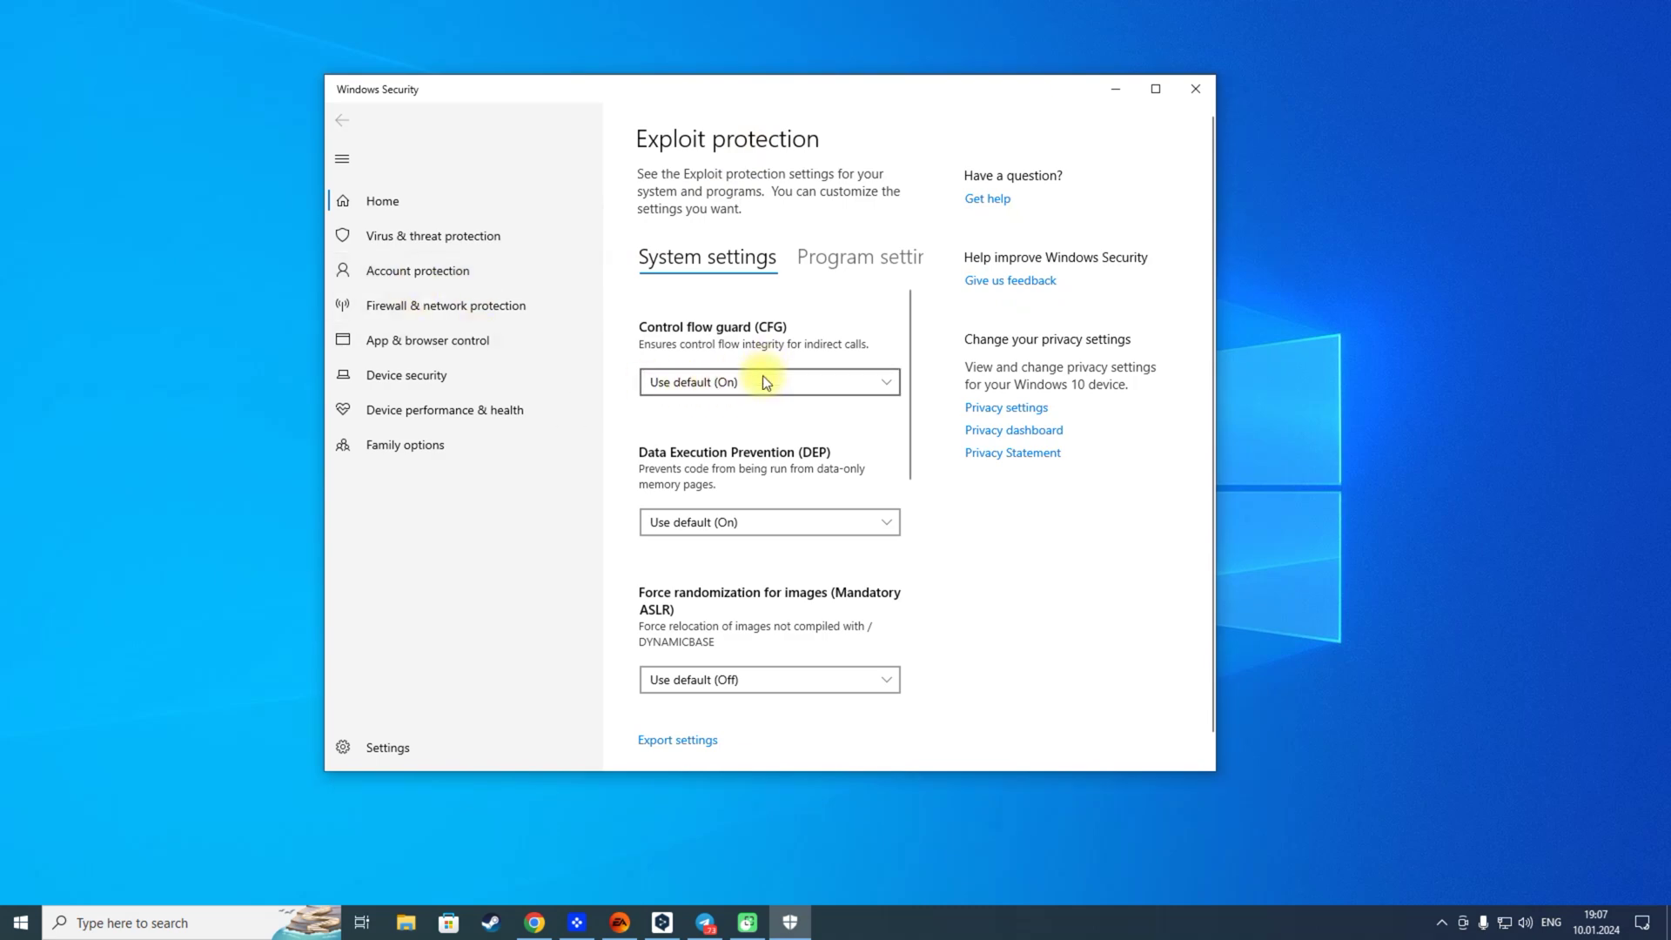
{"action": "scroll", "coordinate": [763, 381], "scroll_direction": "down", "scroll_amount": 5}
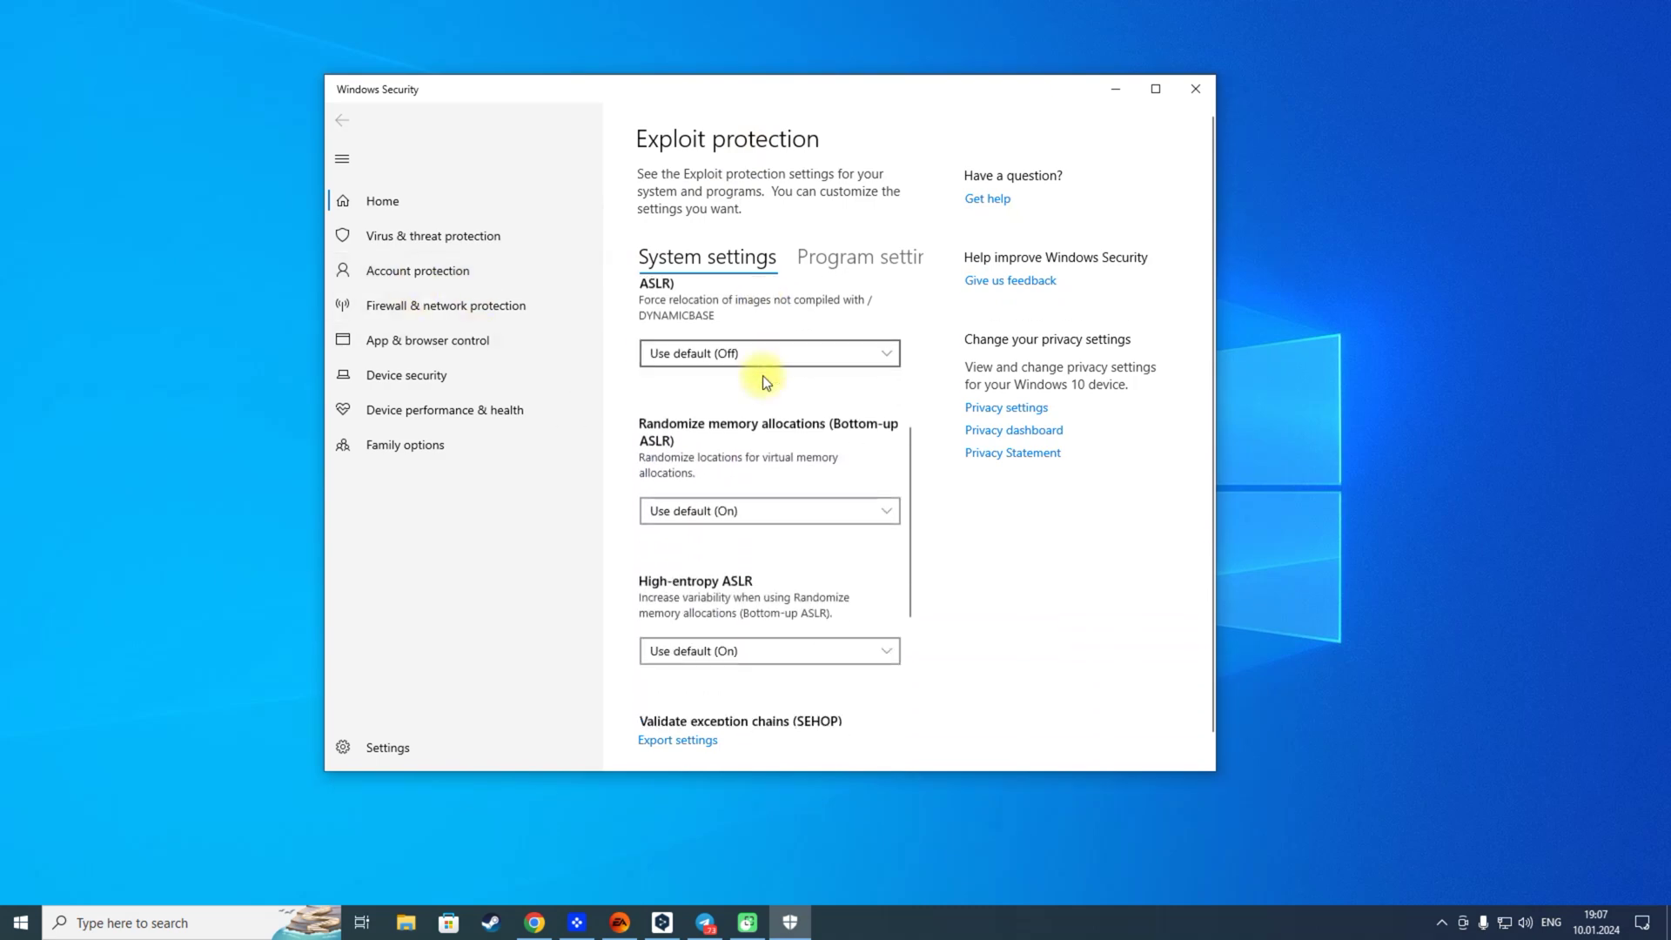
{"action": "scroll", "coordinate": [762, 381], "scroll_direction": "down", "scroll_amount": 1}
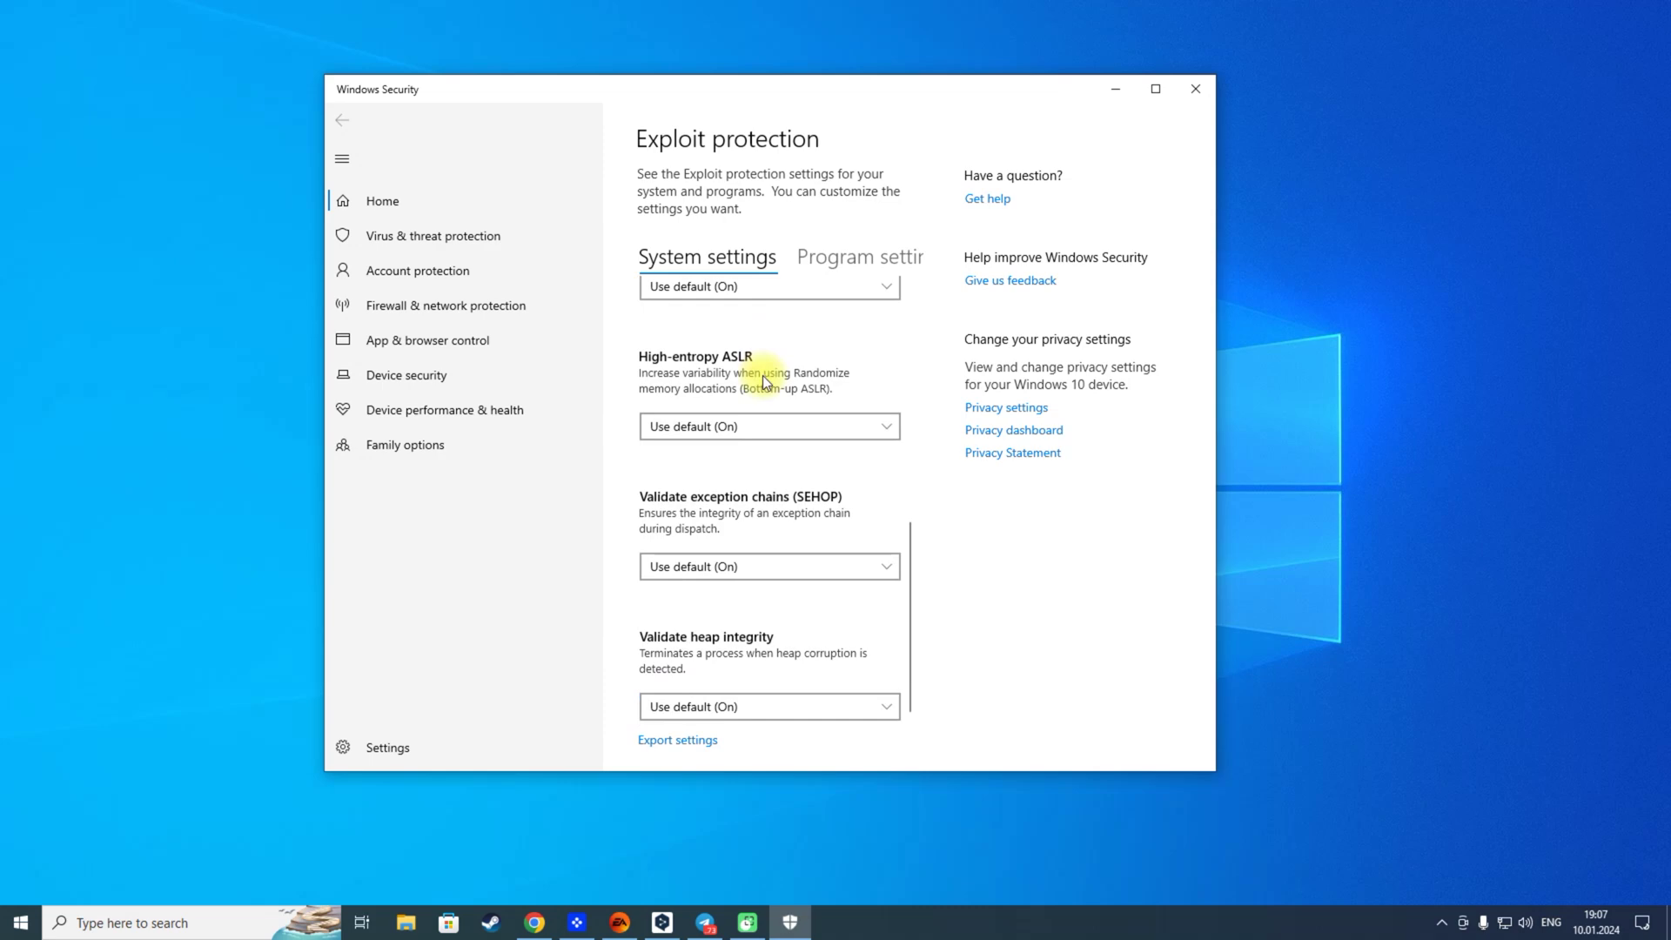
Add FC24.exe from the EA SPORTS FC 24 folder to the Exploit protection program settings by its exact file path.
{"action": "left_click", "coordinate": [848, 257]}
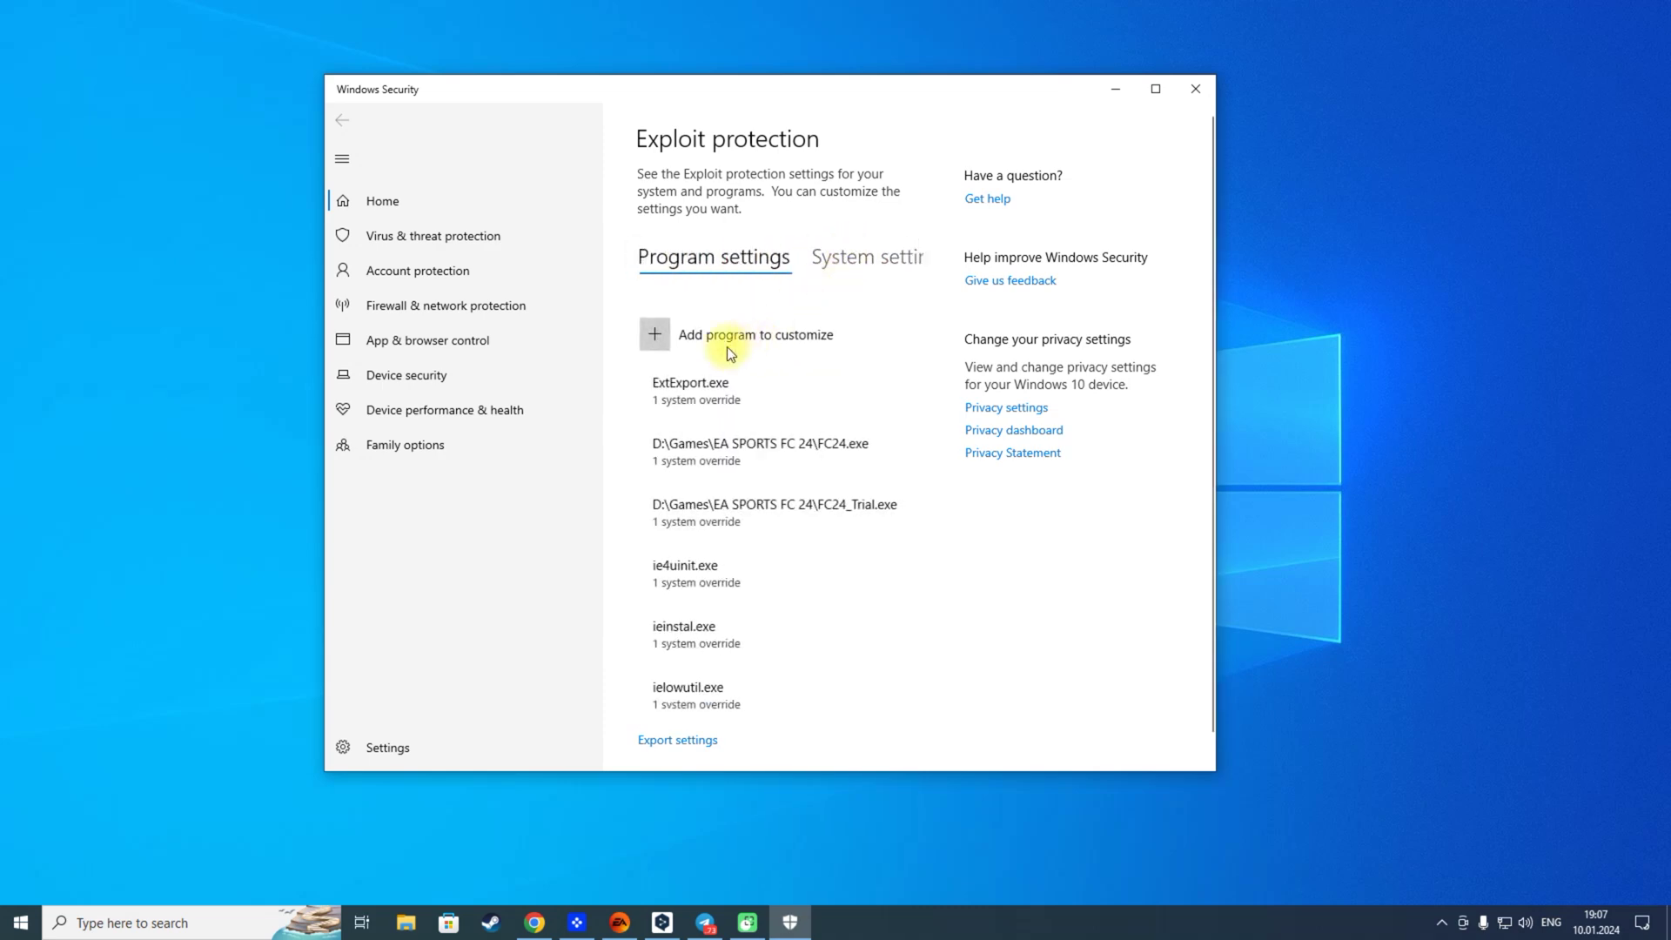
{"action": "left_click", "coordinate": [654, 336]}
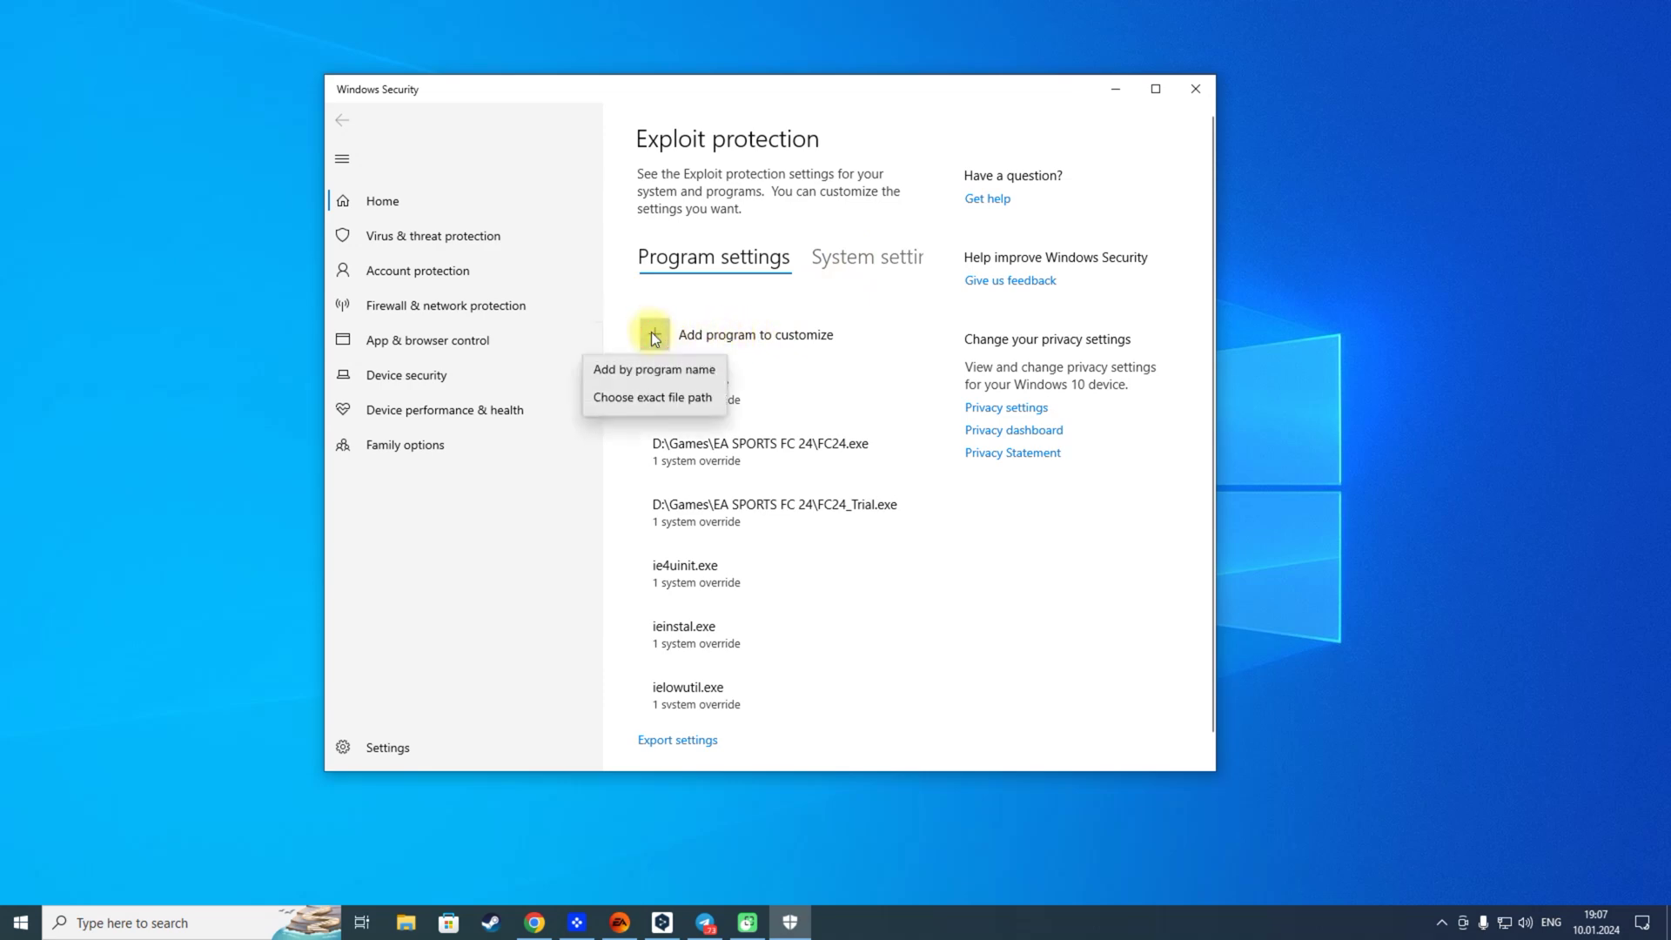
{"action": "left_click", "coordinate": [649, 397]}
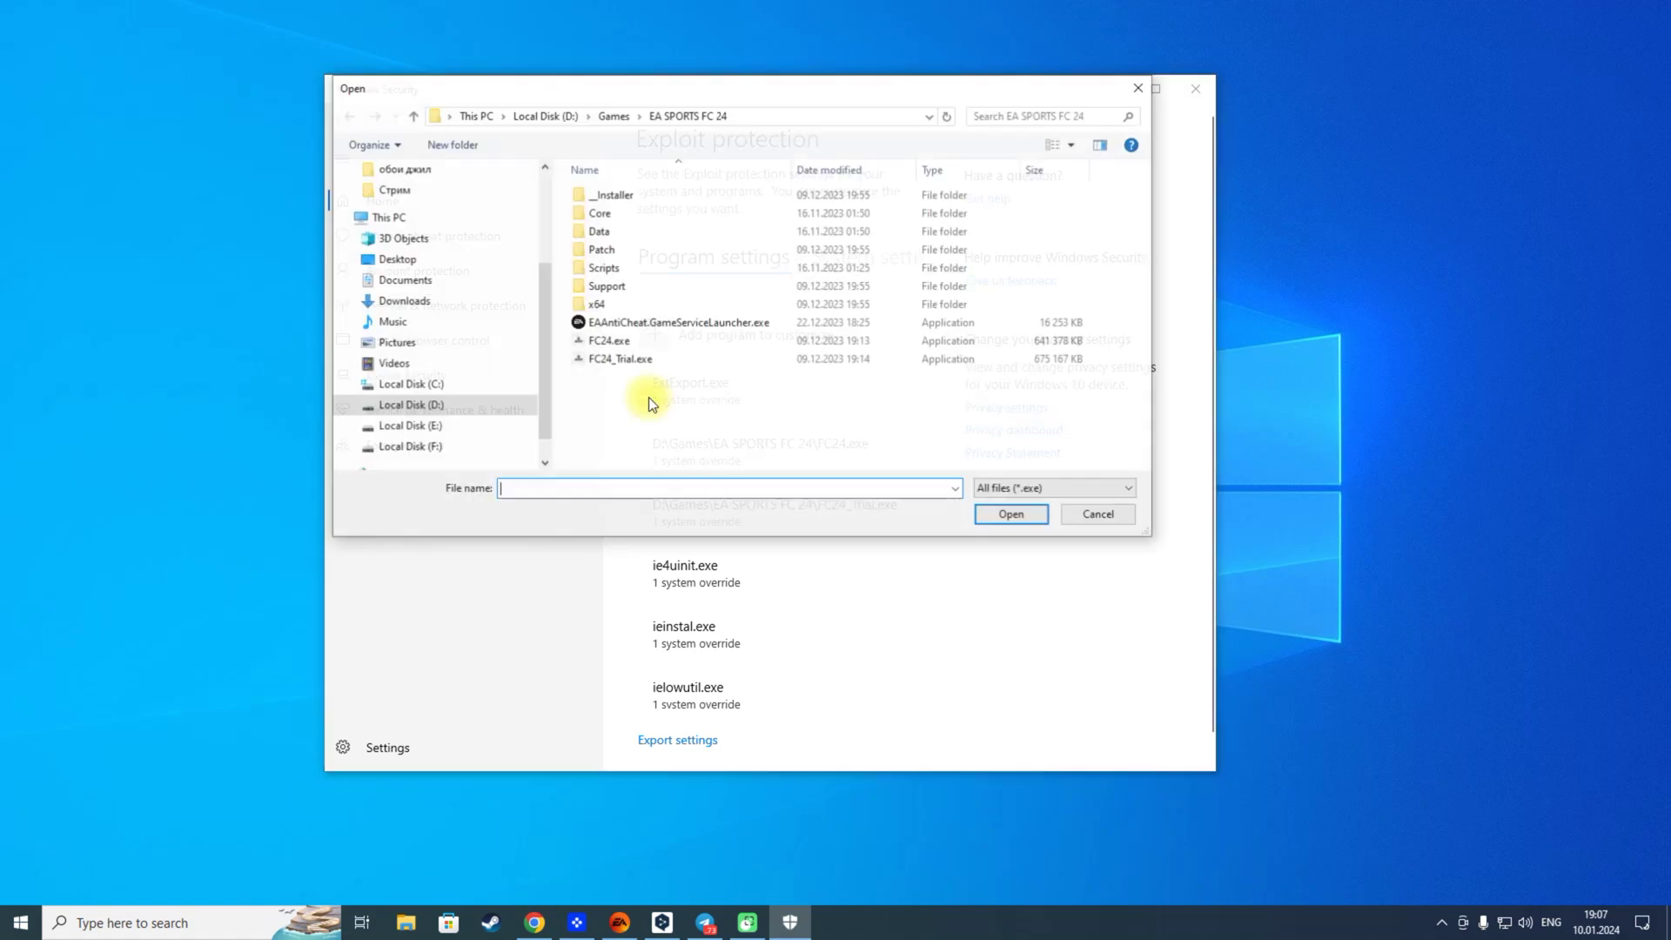
{"action": "left_click", "coordinate": [624, 342]}
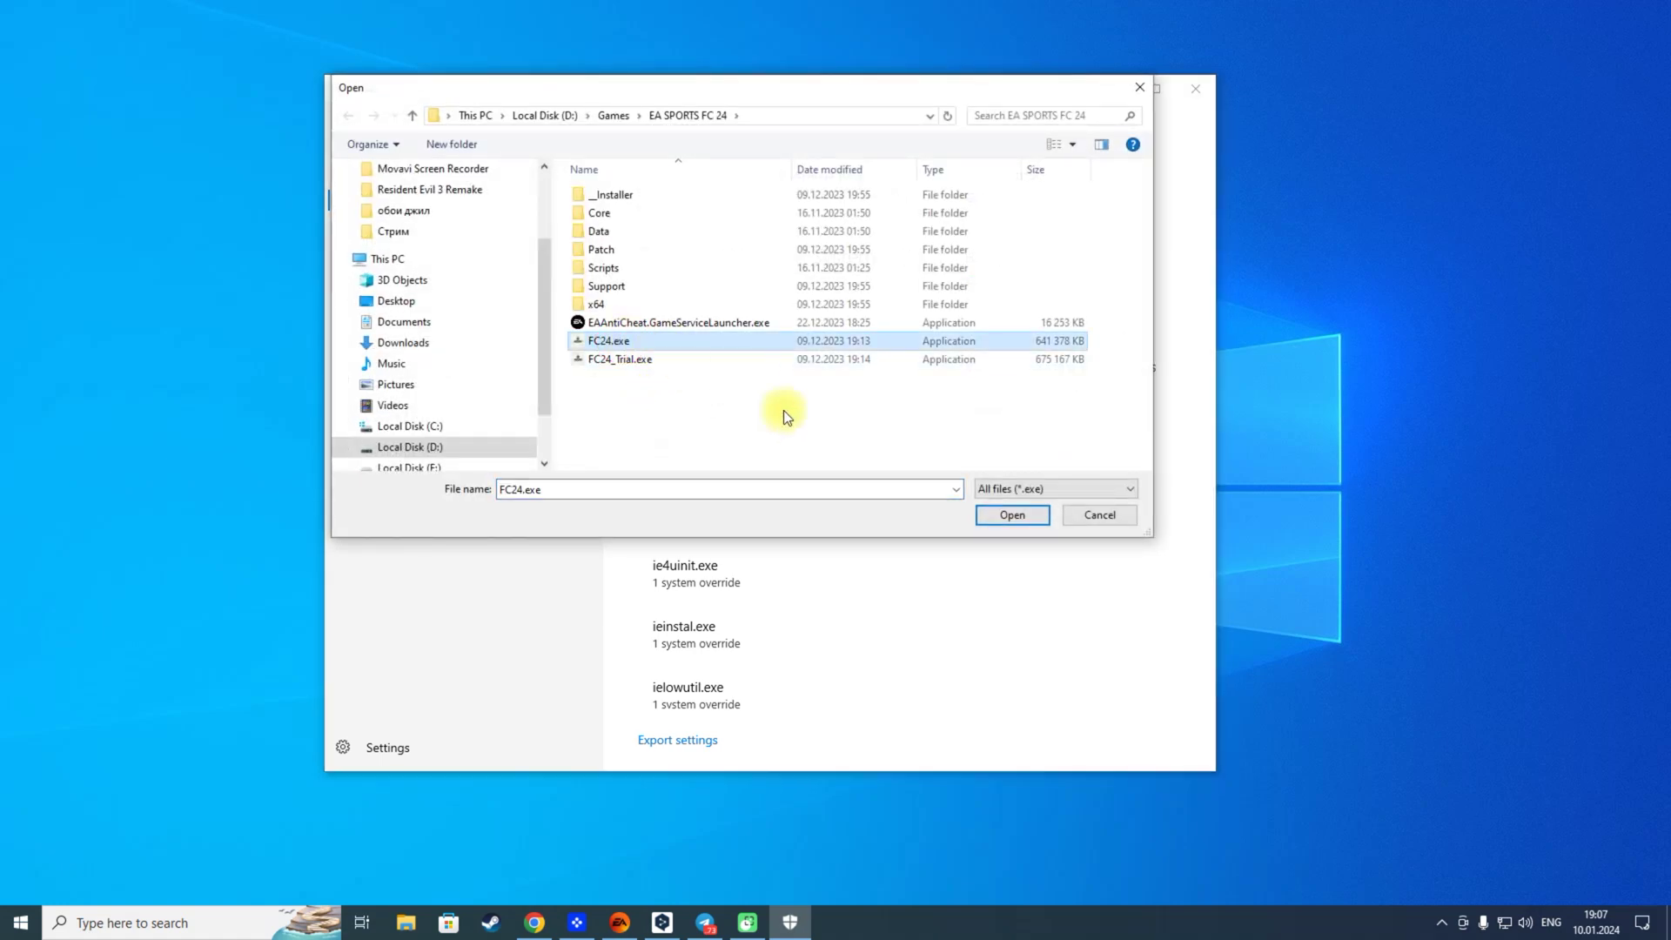
{"action": "left_click", "coordinate": [1027, 514]}
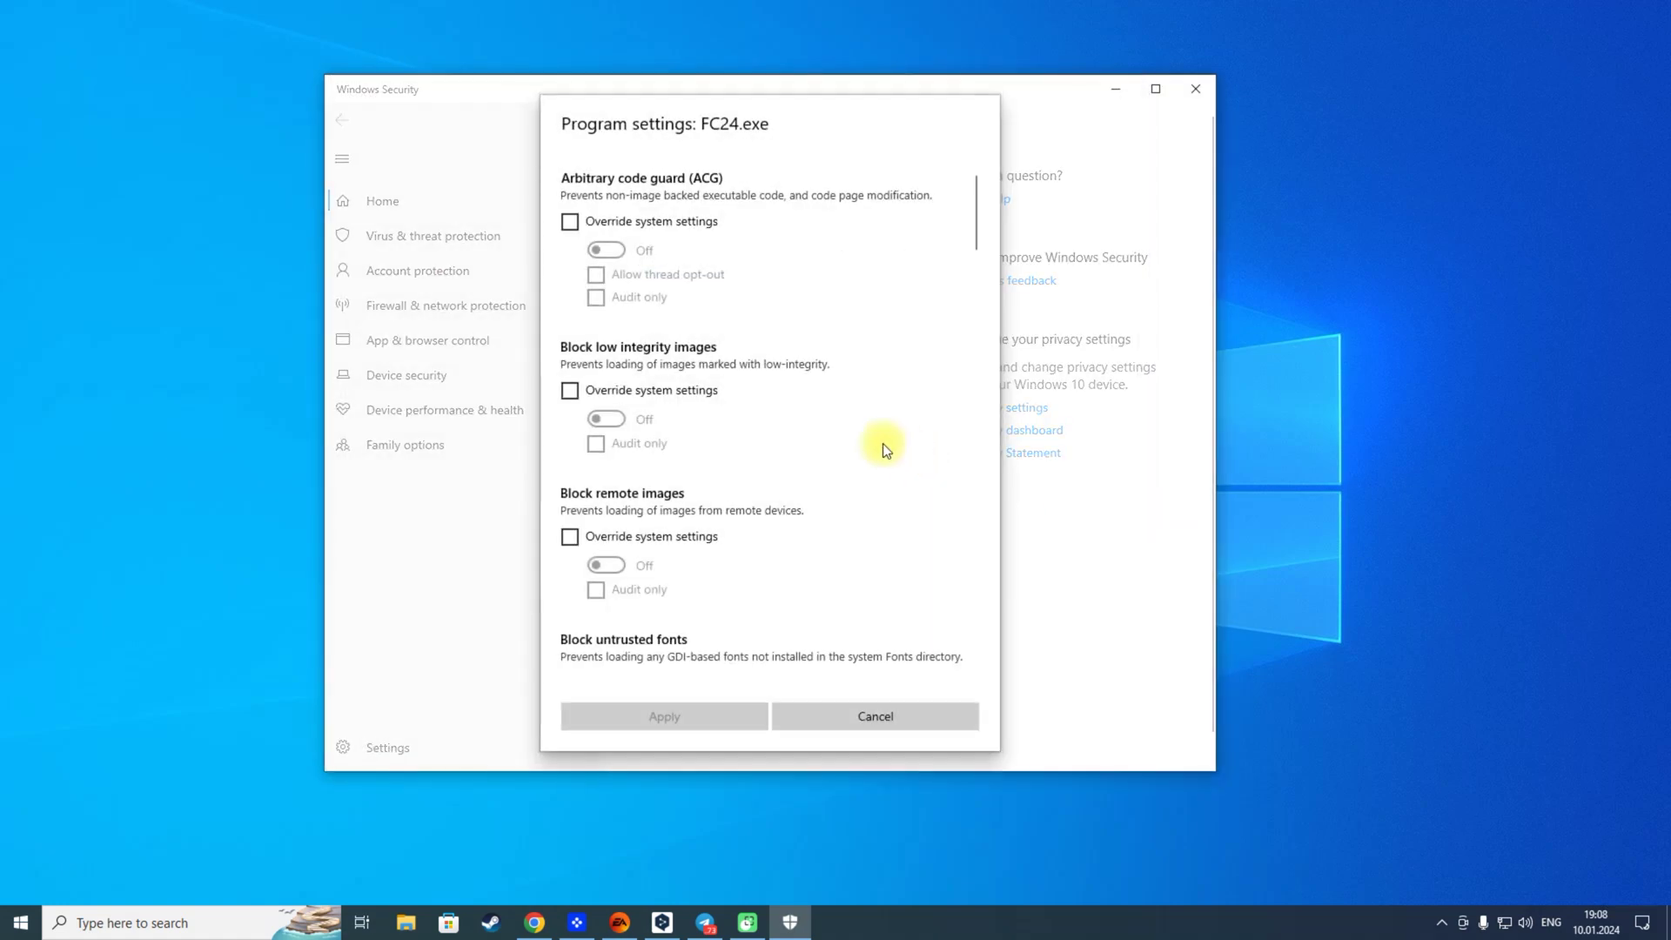
Override the system setting for Control flow guard (CFG) to Off for FC24.exe and apply it.
{"action": "scroll", "coordinate": [765, 363], "scroll_direction": "down", "scroll_amount": 5}
{"action": "scroll", "coordinate": [764, 363], "scroll_direction": "down", "scroll_amount": 7}
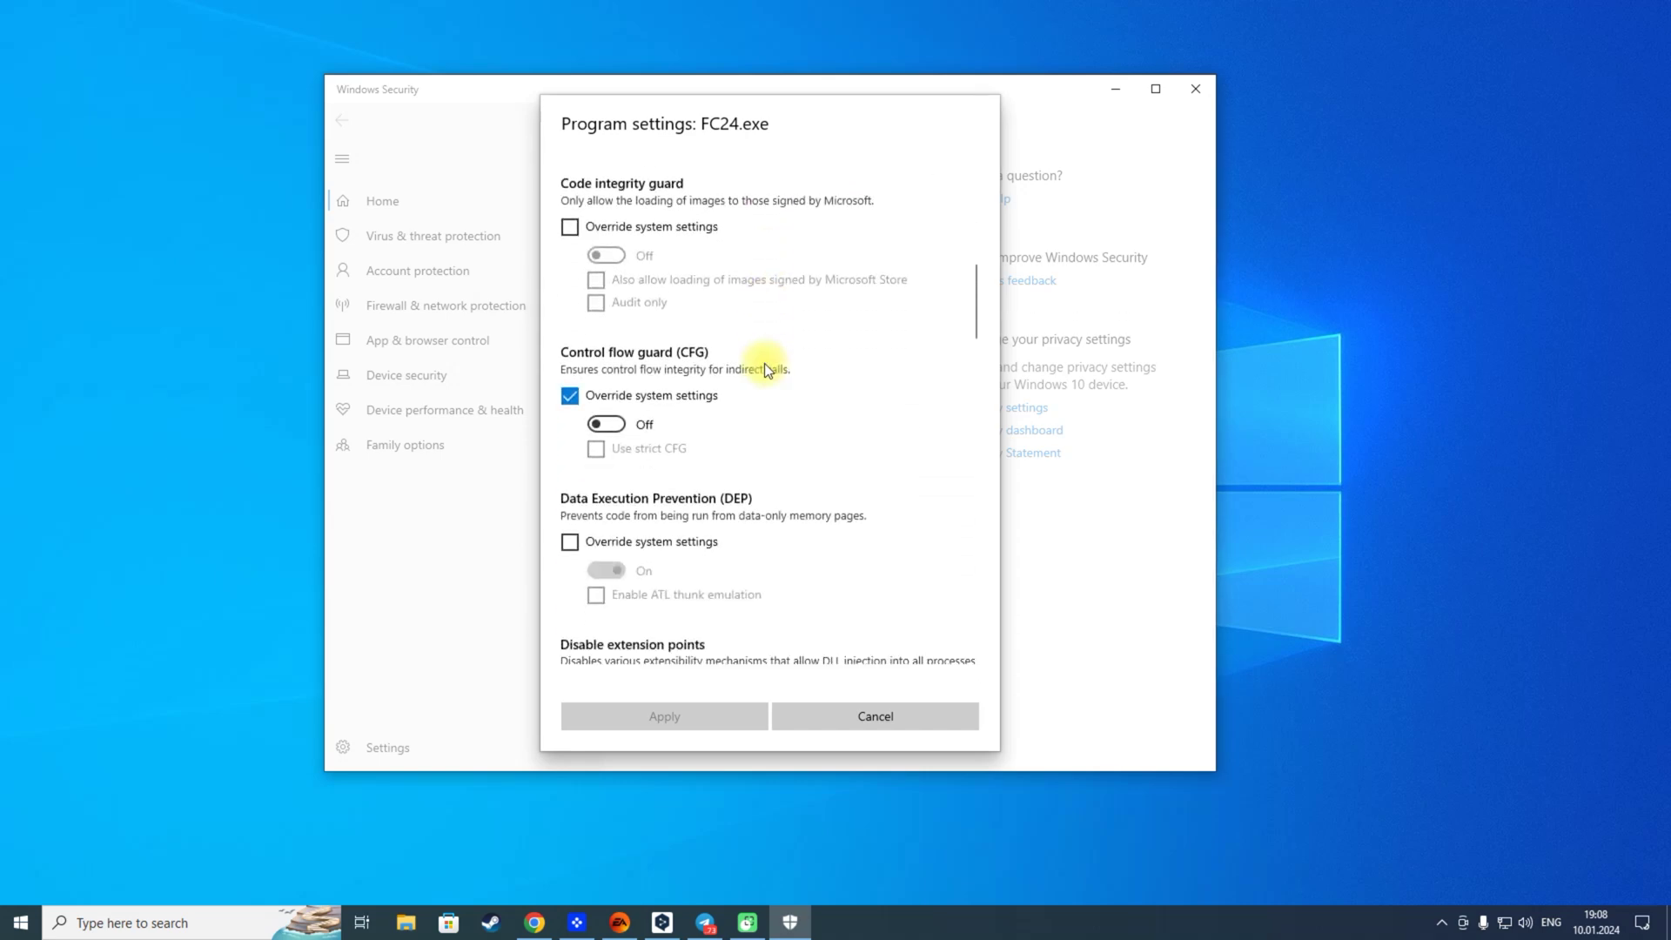
{"action": "scroll", "coordinate": [765, 363], "scroll_direction": "up", "scroll_amount": 4}
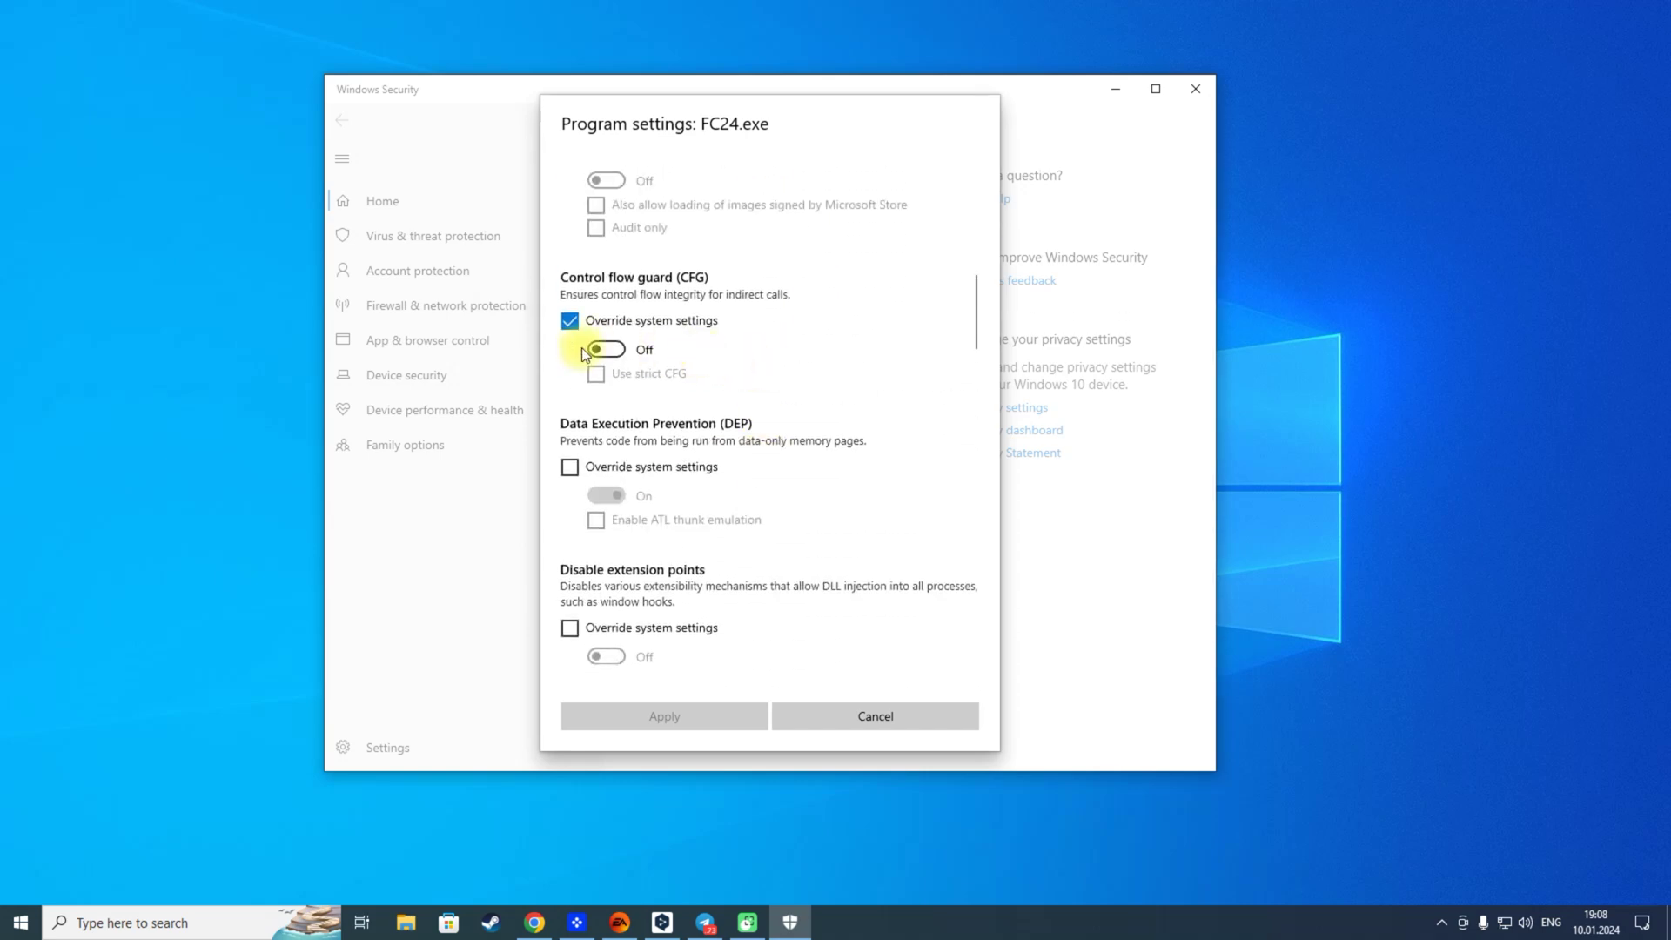
{"action": "left_click", "coordinate": [616, 351]}
{"action": "left_click", "coordinate": [623, 351]}
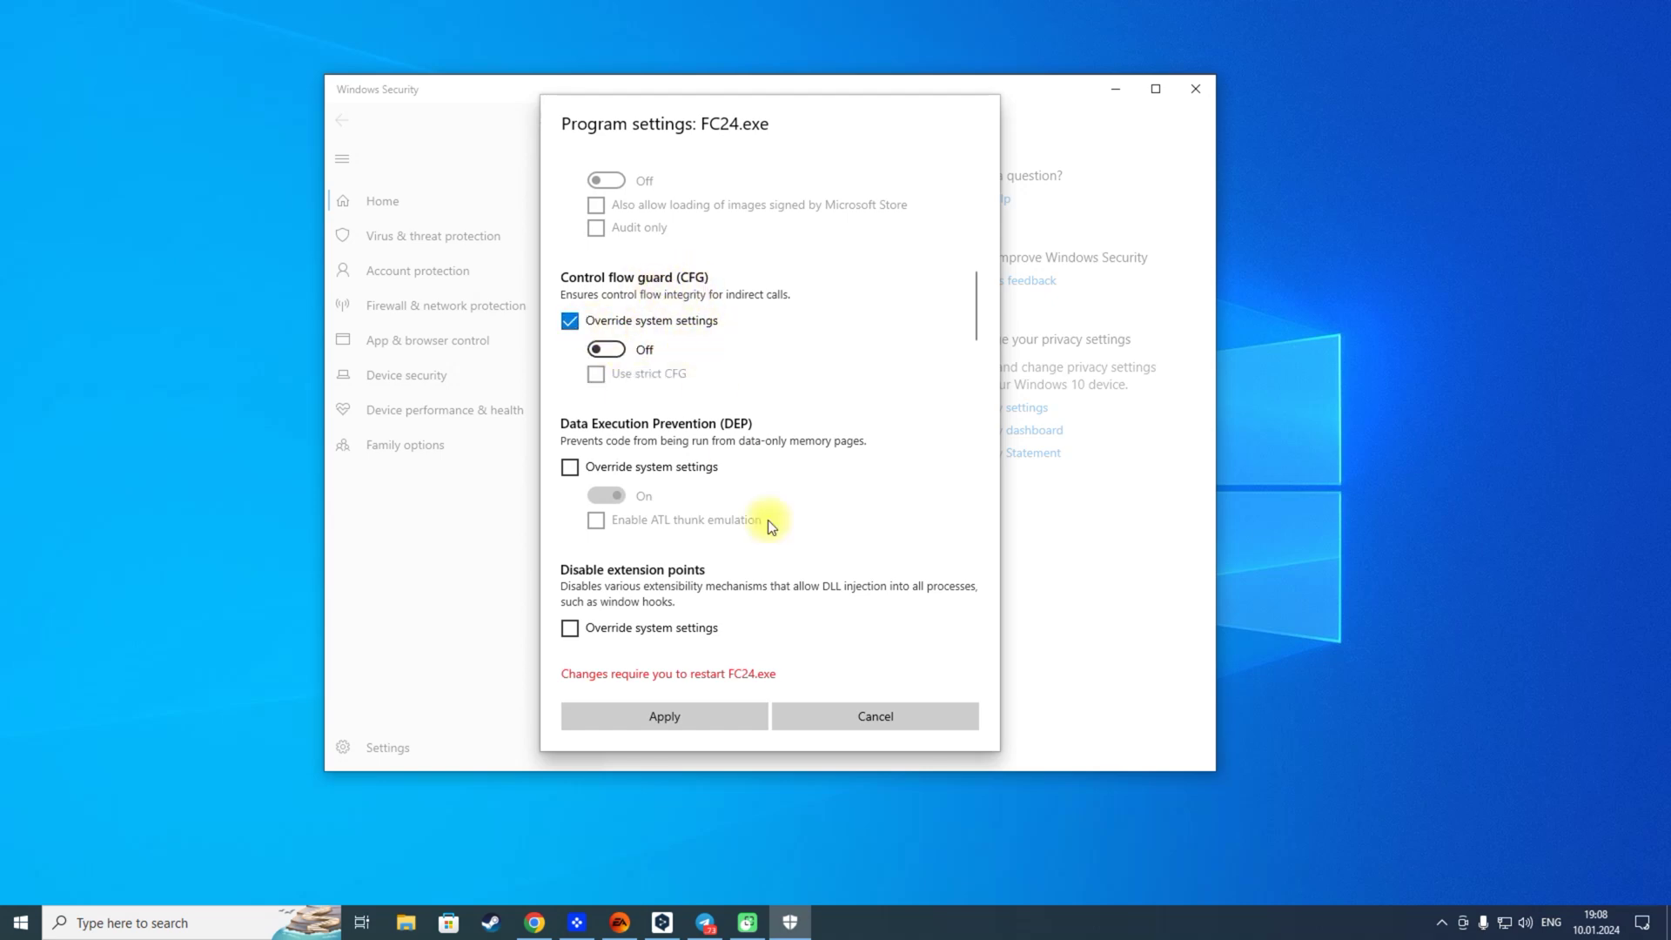
{"action": "left_click", "coordinate": [682, 715]}
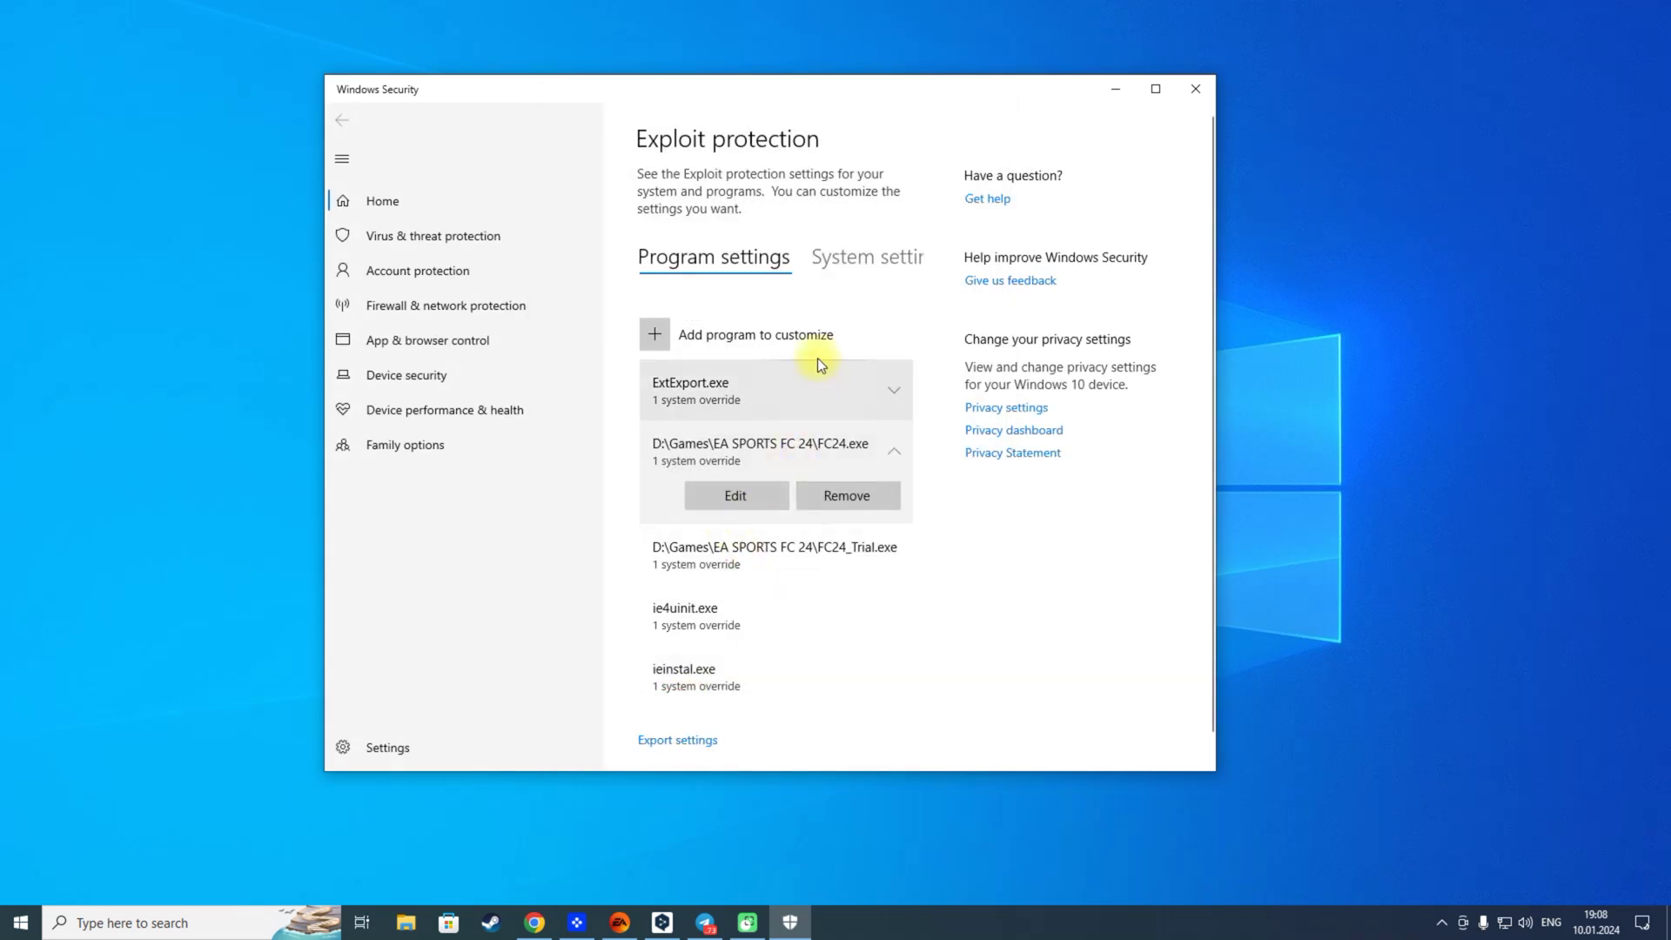
Add FC24_Trial.exe from the EA SPORTS FC 24 folder to the program settings by its exact file path.
{"action": "left_click", "coordinate": [851, 258]}
{"action": "left_click", "coordinate": [841, 259]}
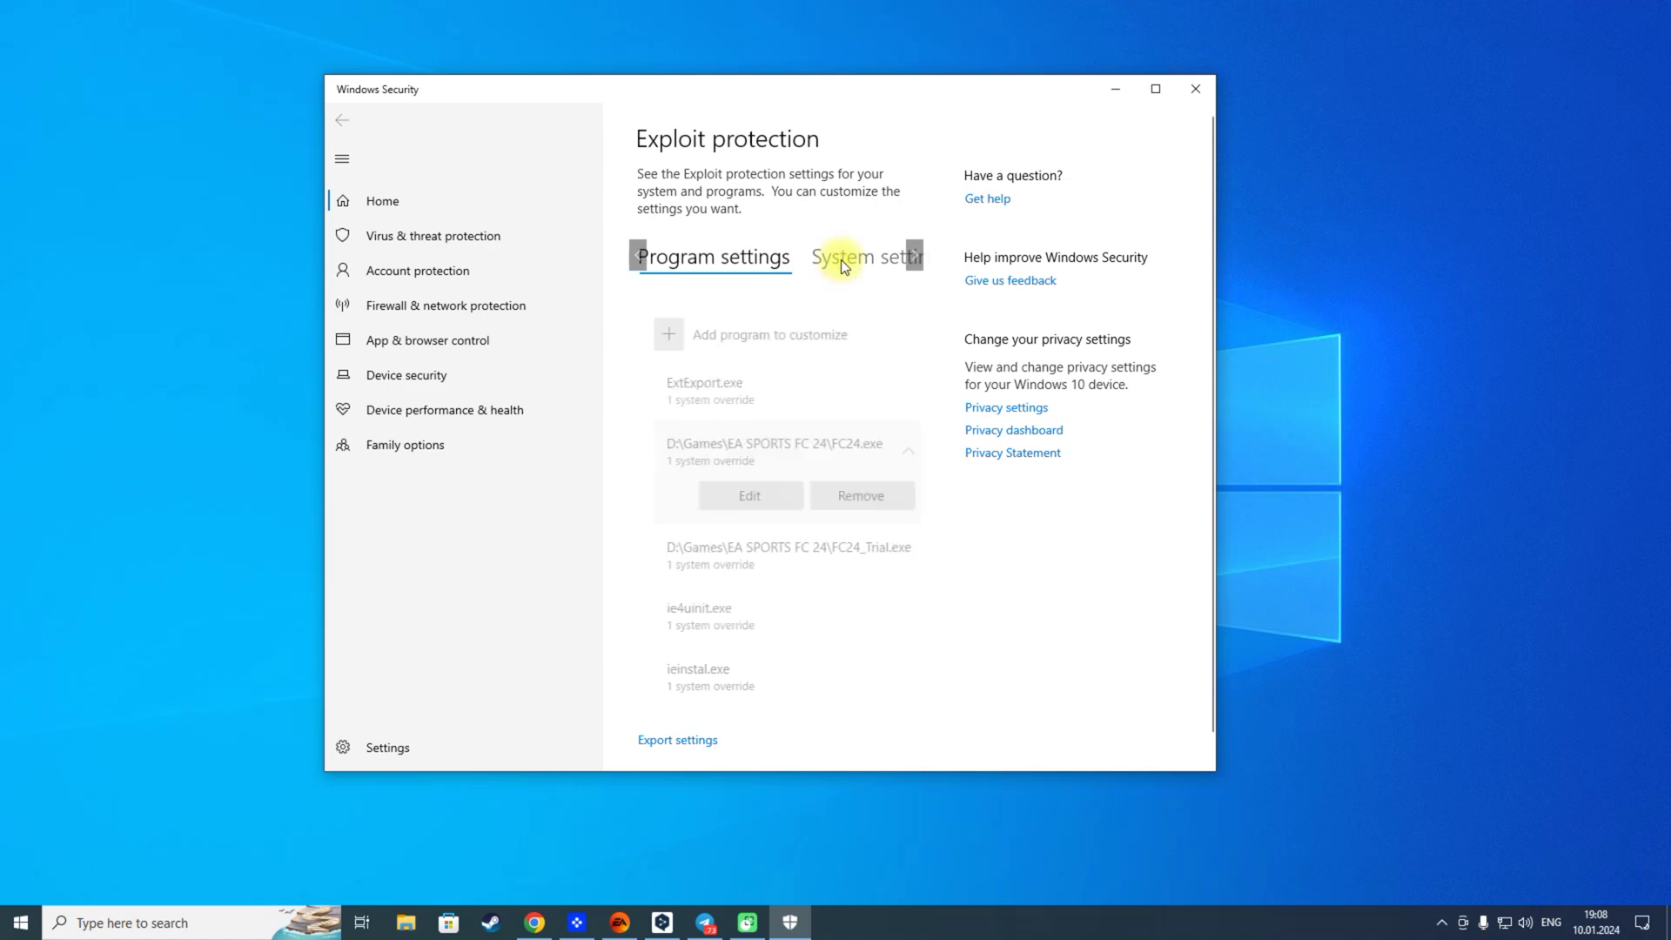
{"action": "left_click", "coordinate": [651, 336]}
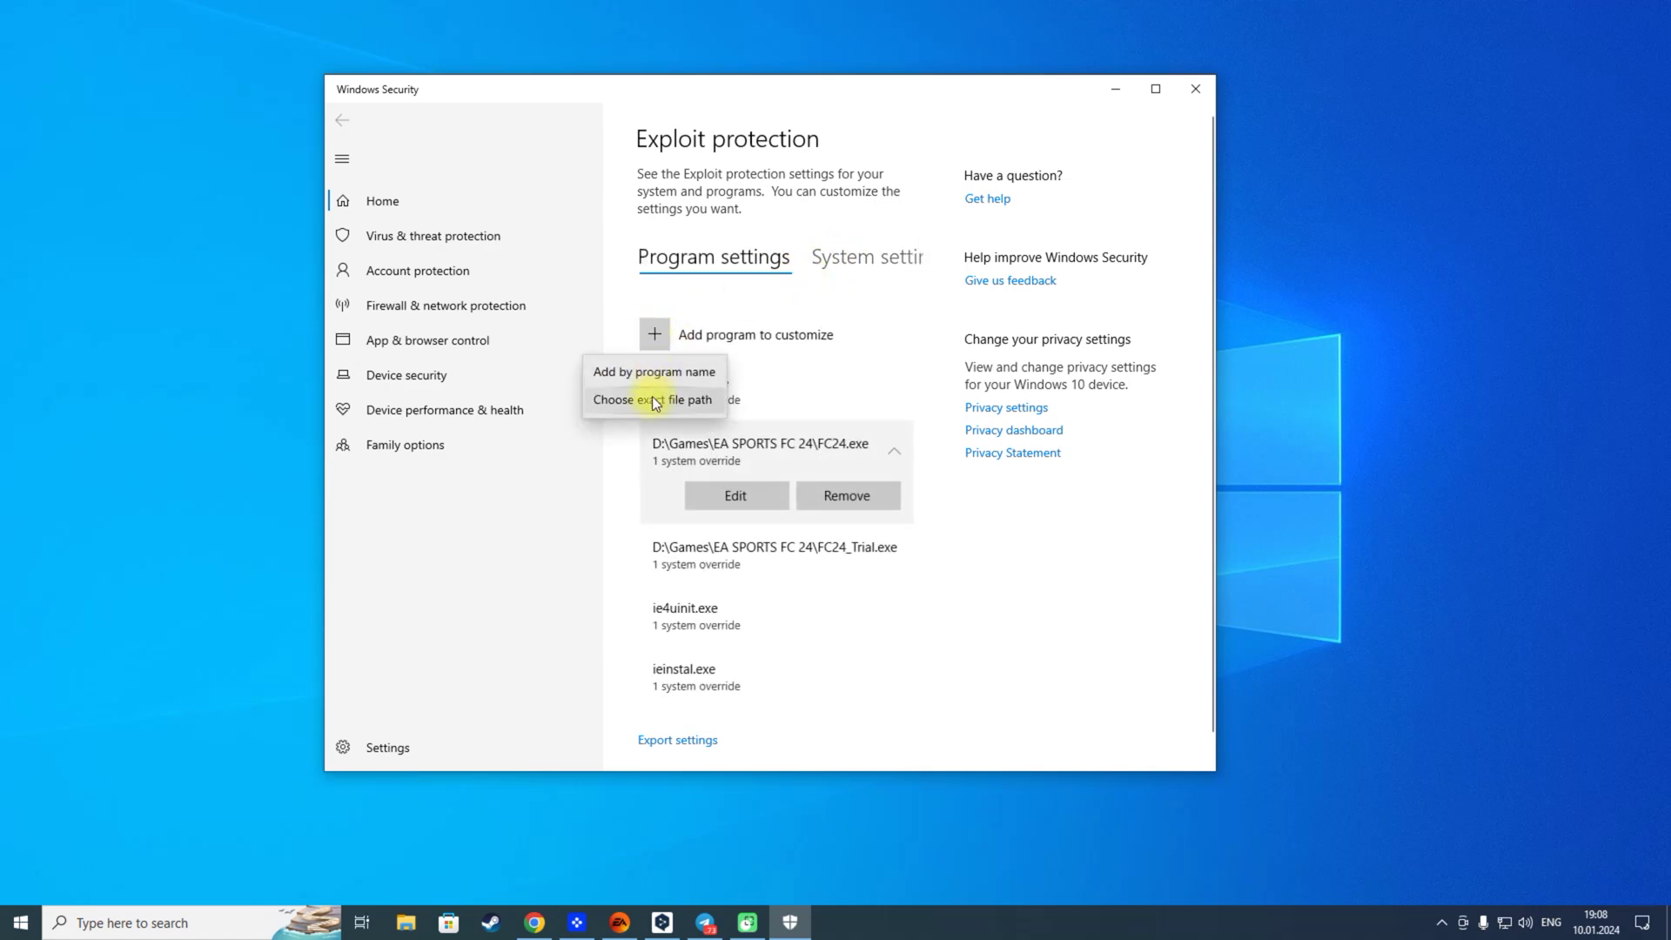
{"action": "left_click", "coordinate": [652, 397]}
{"action": "left_click", "coordinate": [614, 359]}
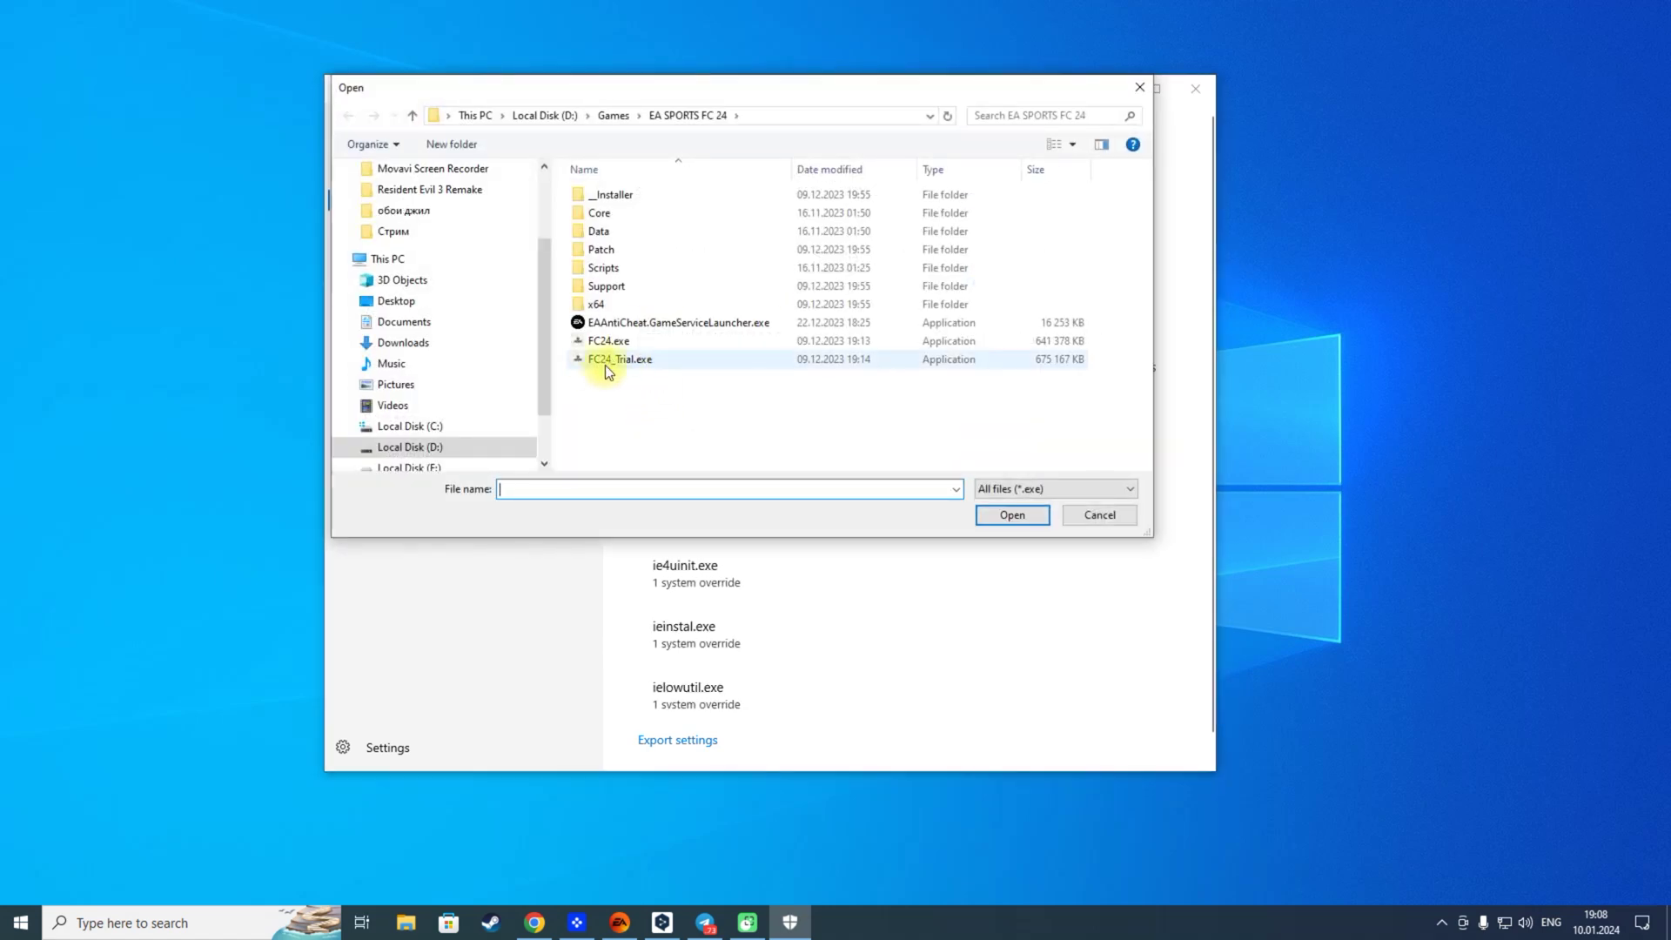
{"action": "left_click", "coordinate": [1001, 514]}
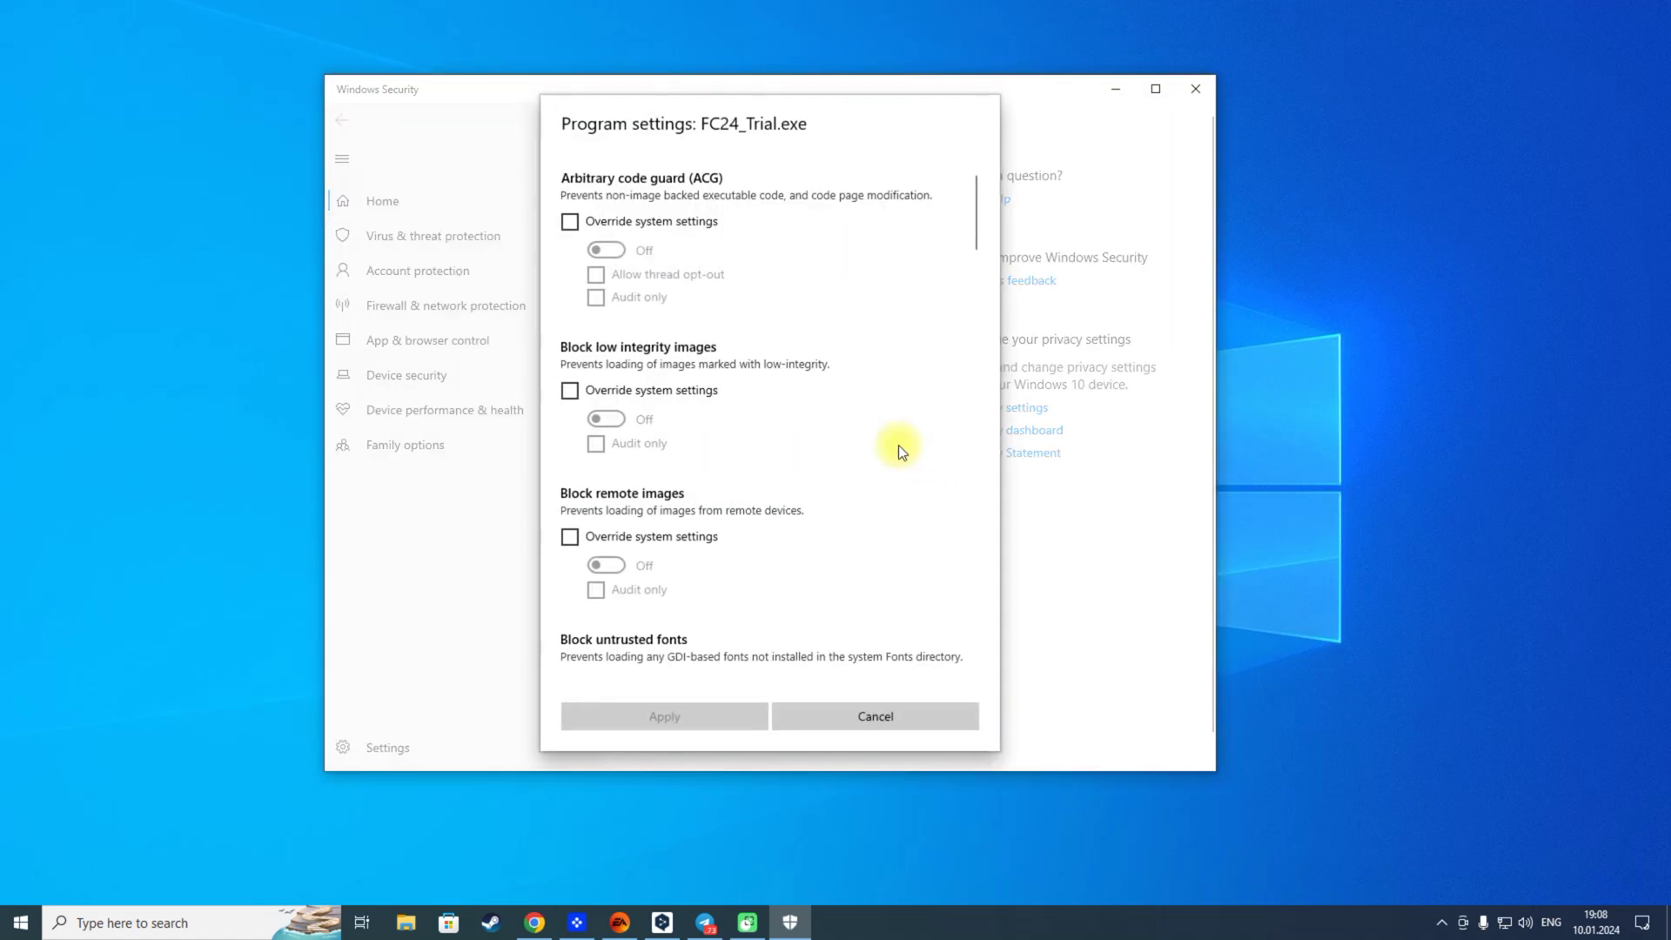
Override Control flow guard (CFG) to Off for FC24_Trial.exe, apply it and close Windows Security.
{"action": "scroll", "coordinate": [768, 421], "scroll_direction": "down", "scroll_amount": 8}
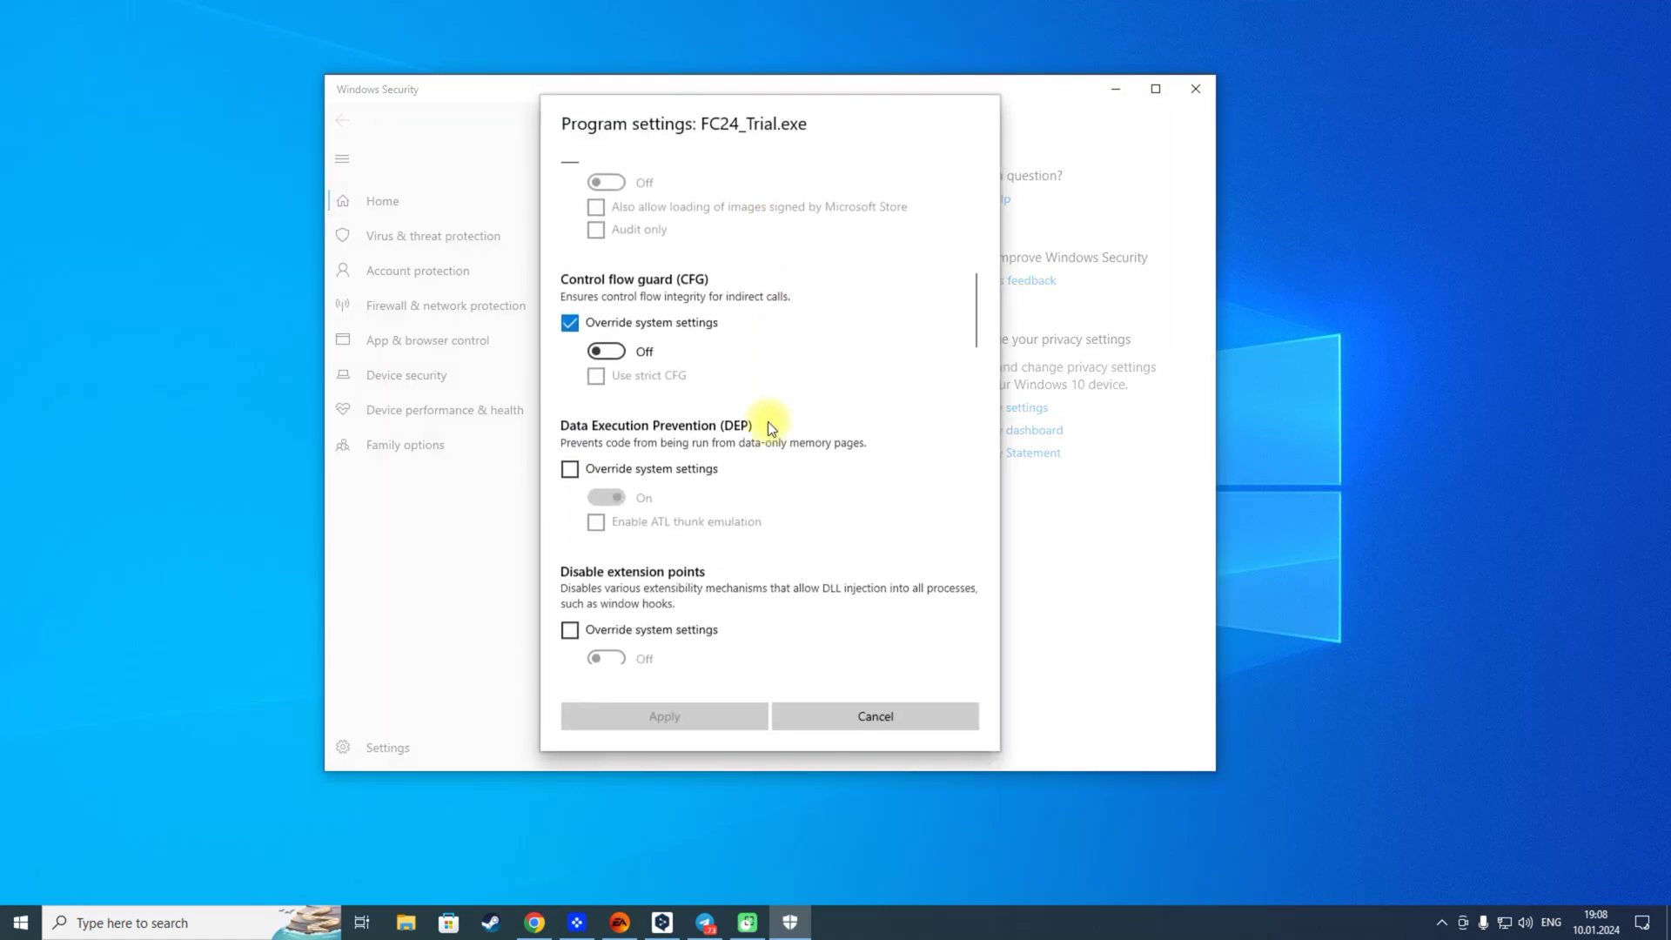
{"action": "left_click", "coordinate": [606, 274]}
{"action": "left_click", "coordinate": [608, 274]}
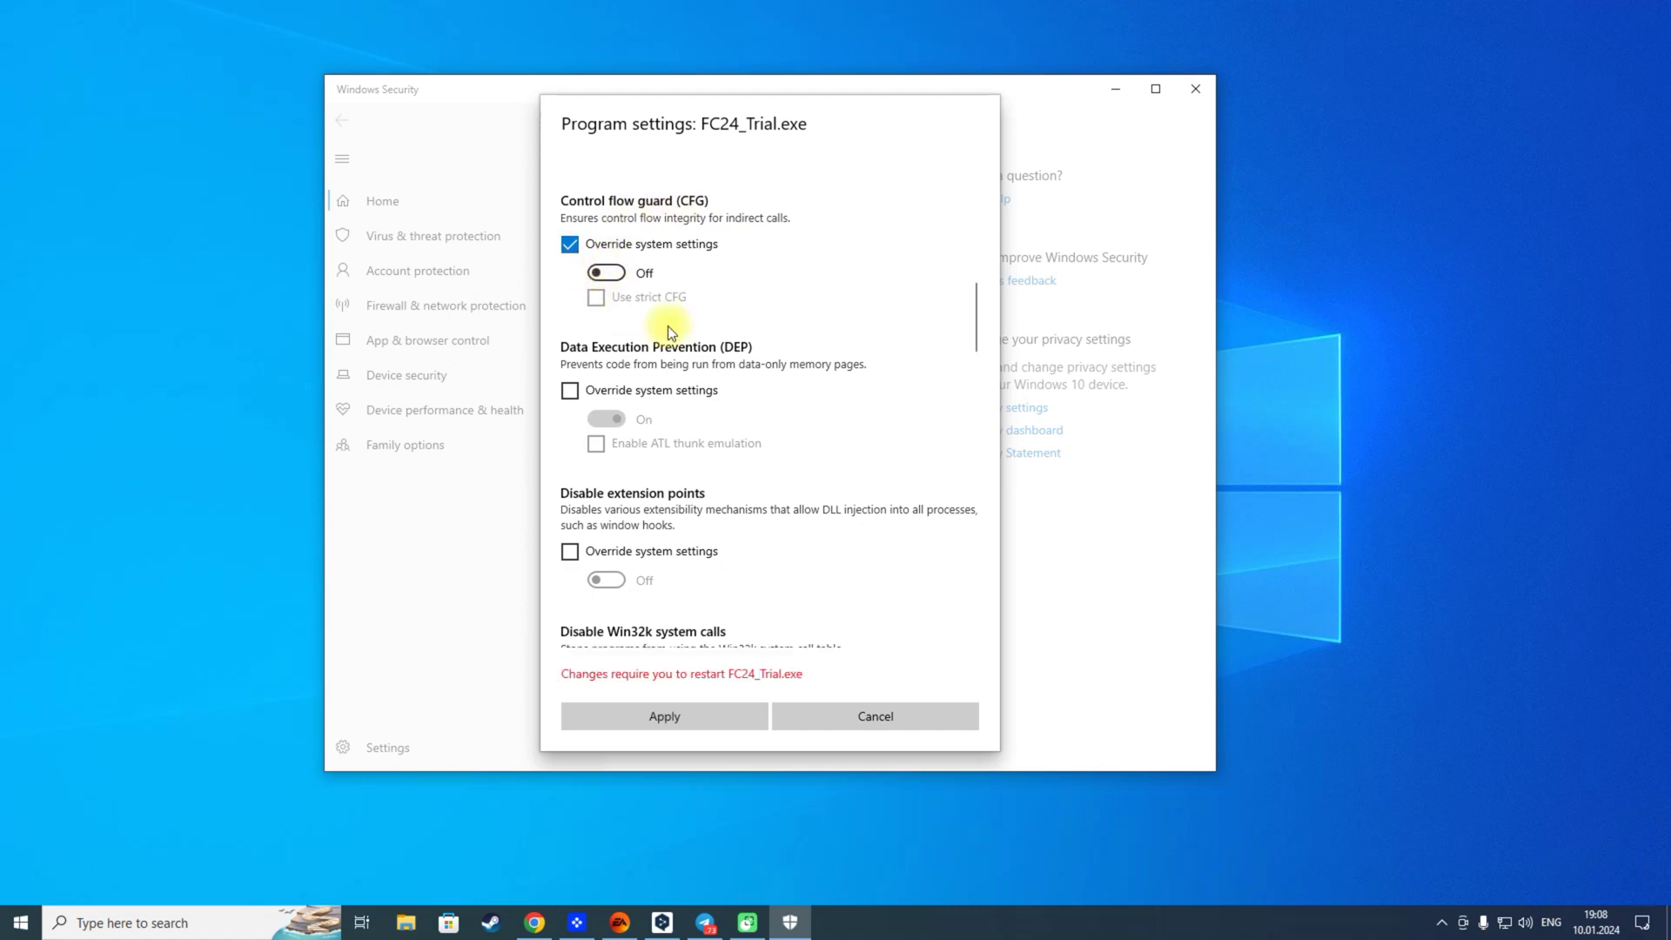
{"action": "left_click", "coordinate": [665, 717]}
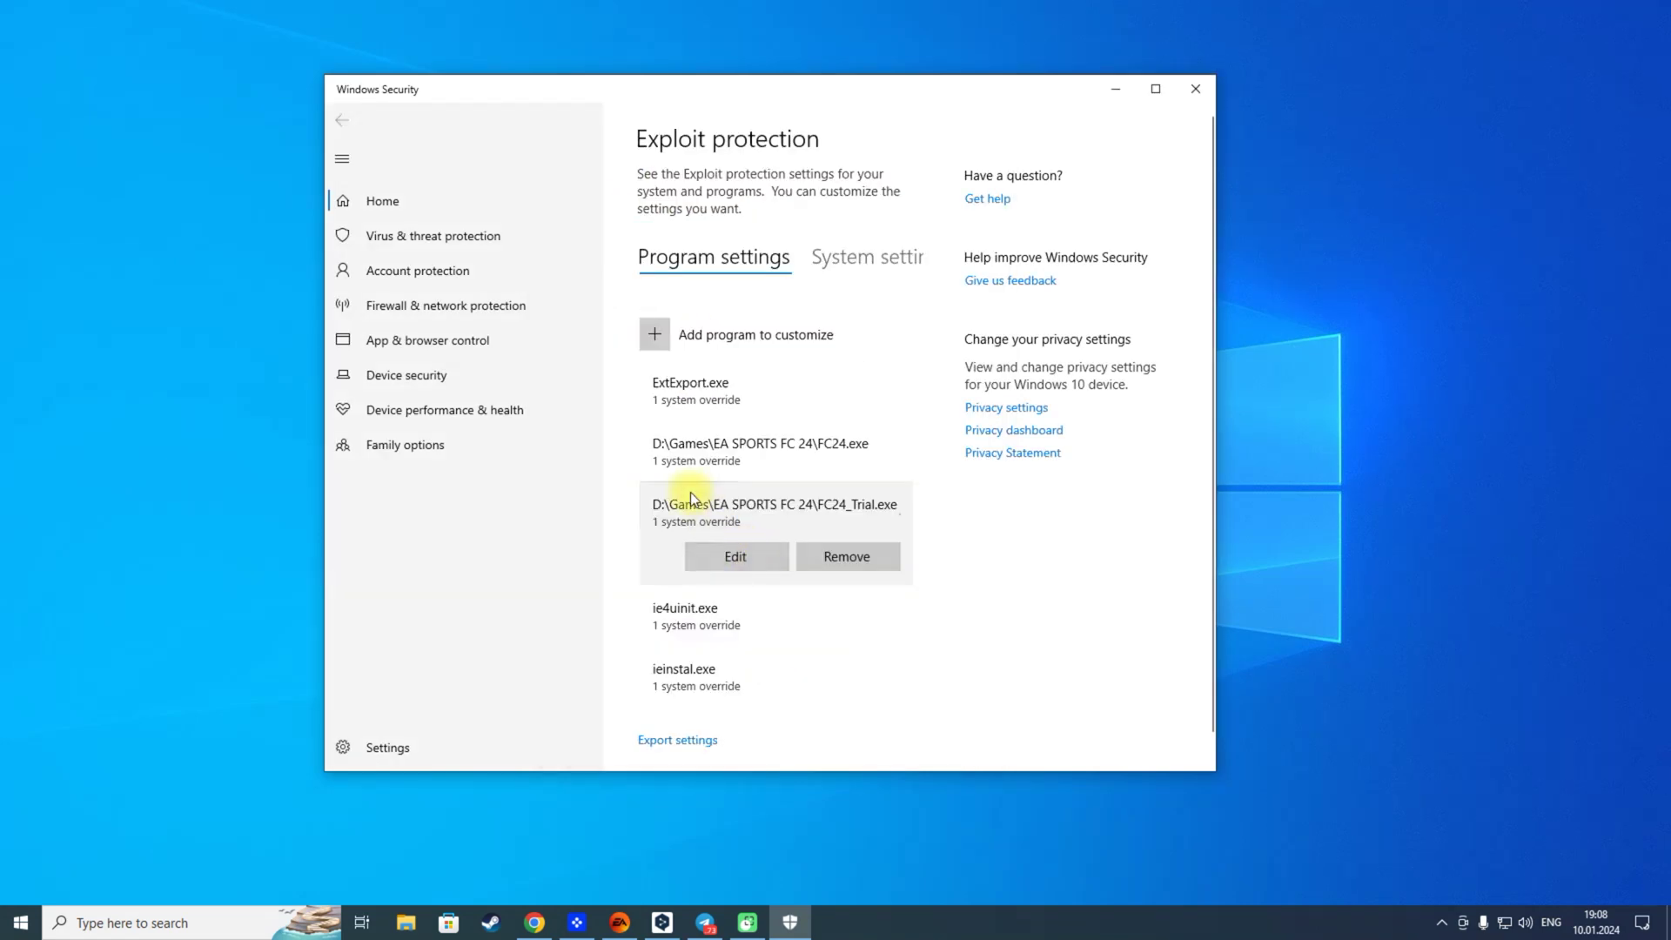
{"action": "left_click", "coordinate": [1198, 91]}
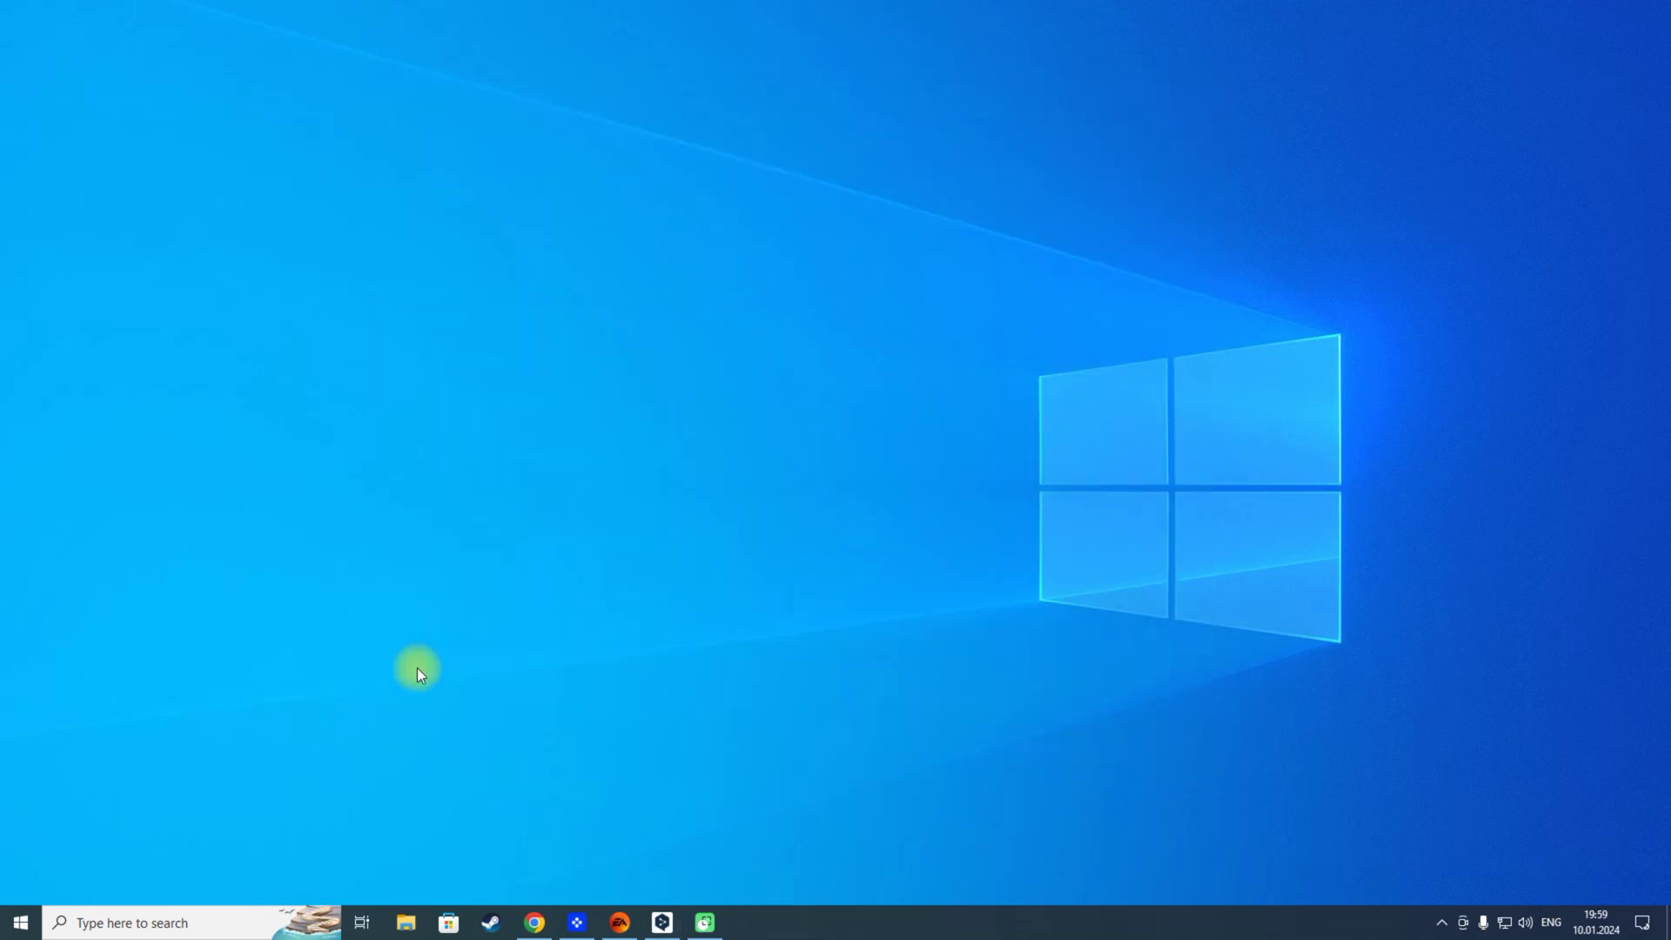
Search Windows for "Background" and open the Background apps system settings.
{"action": "left_click", "coordinate": [120, 922]}
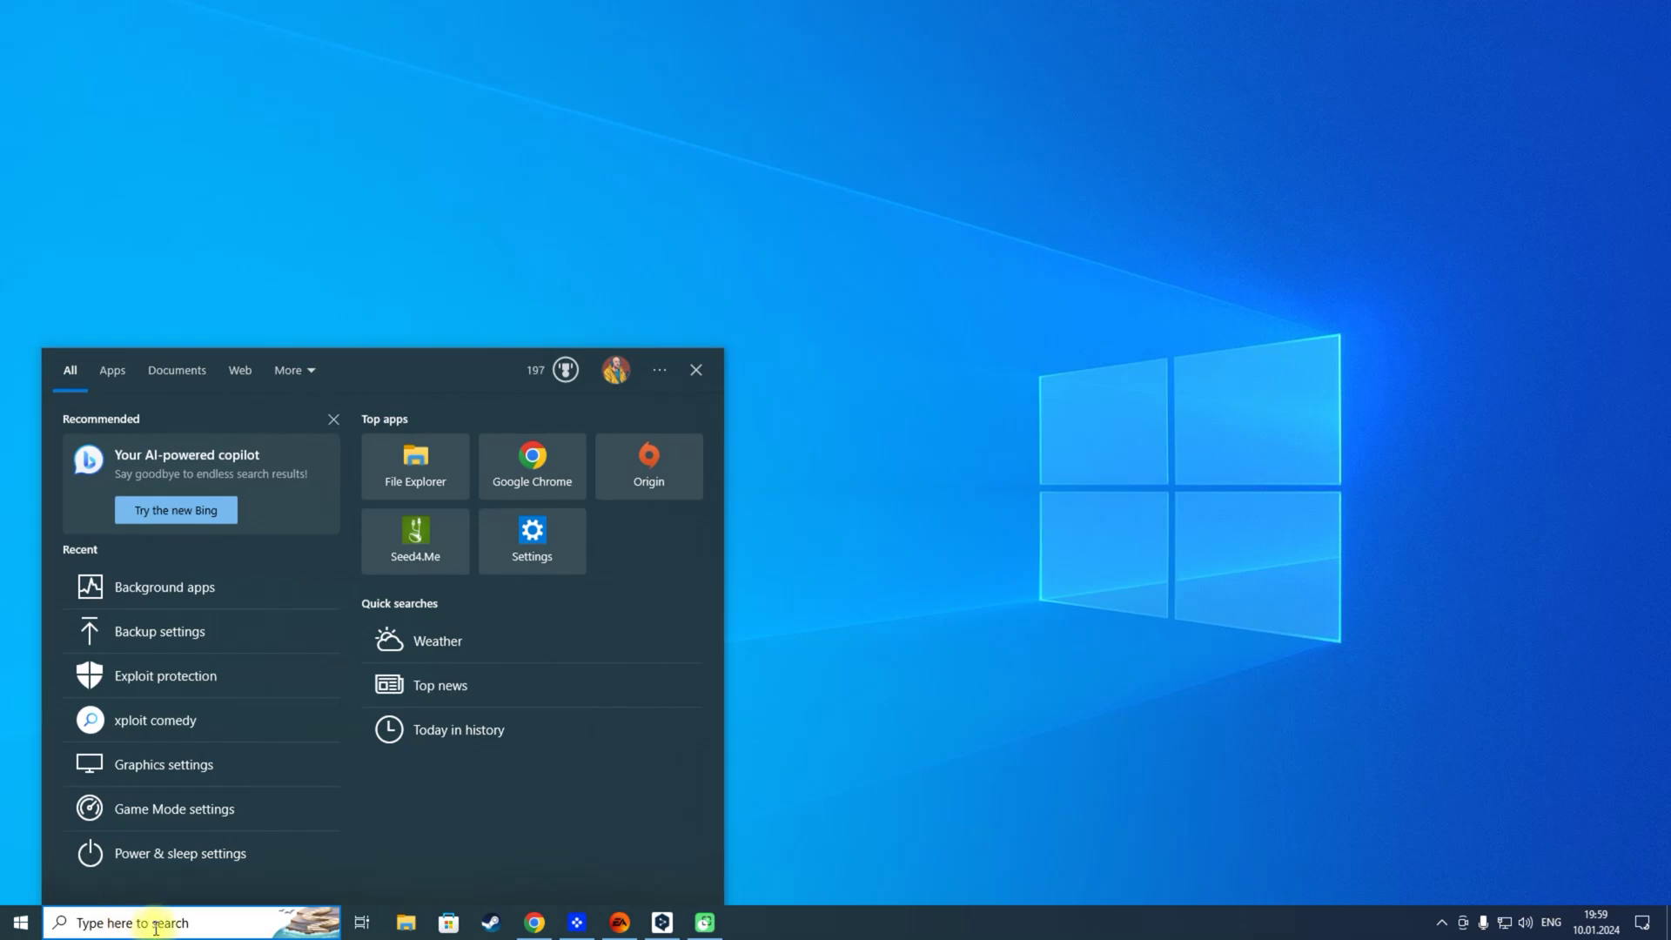
{"action": "type", "text": "Ba"}
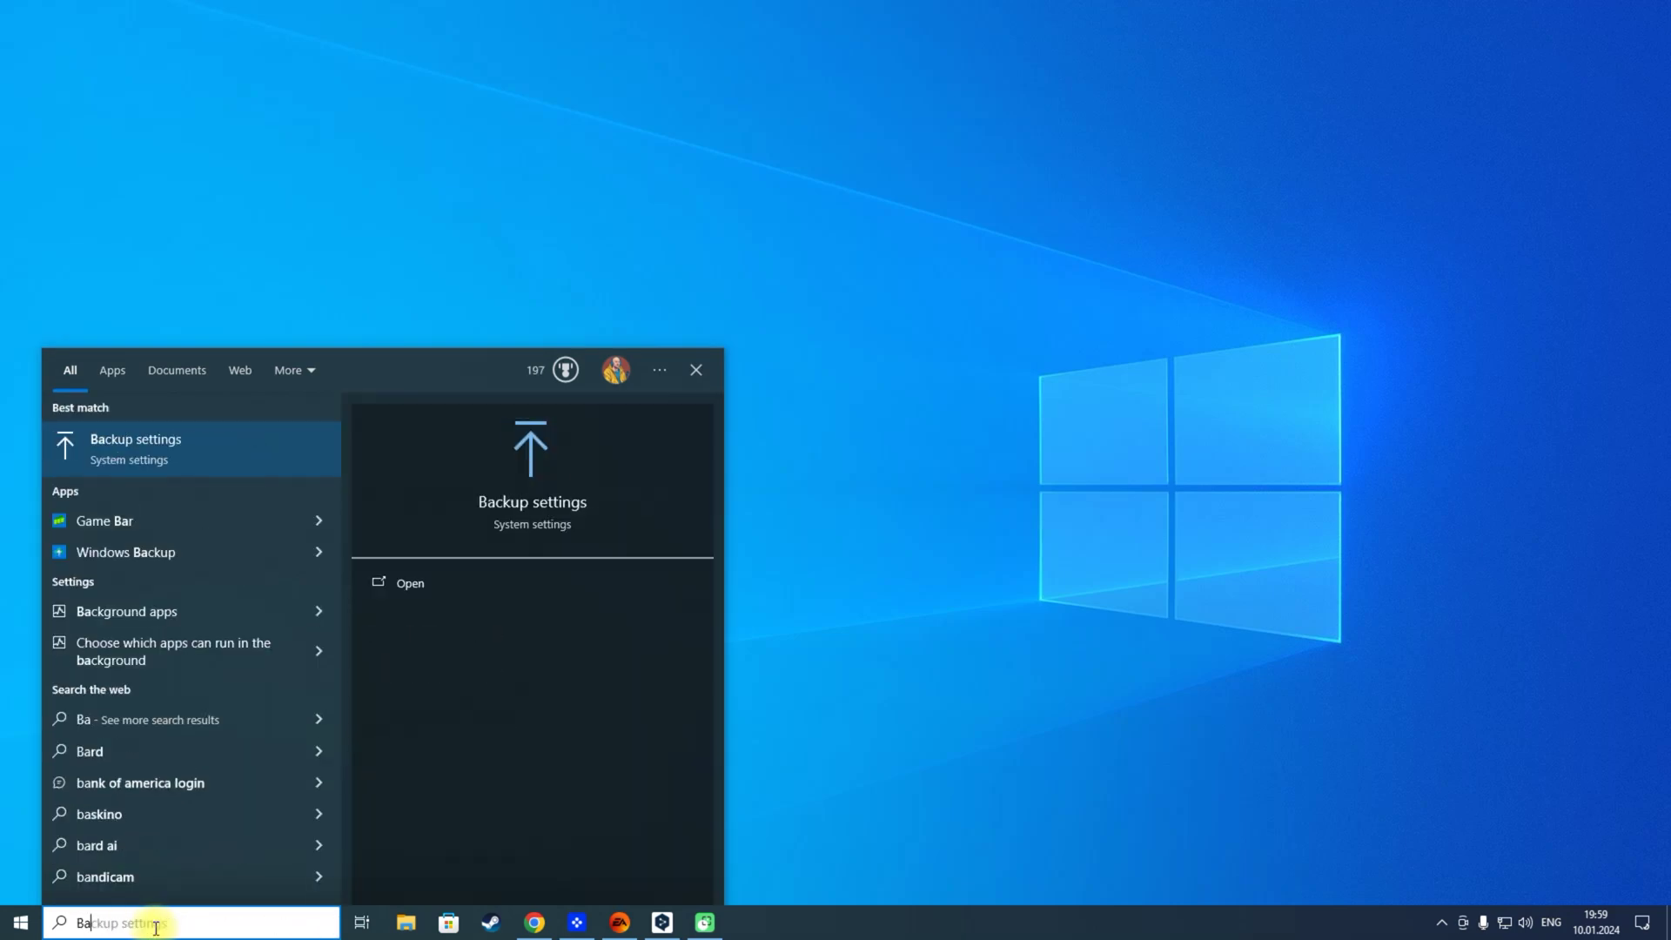
{"action": "type", "text": "ck"}
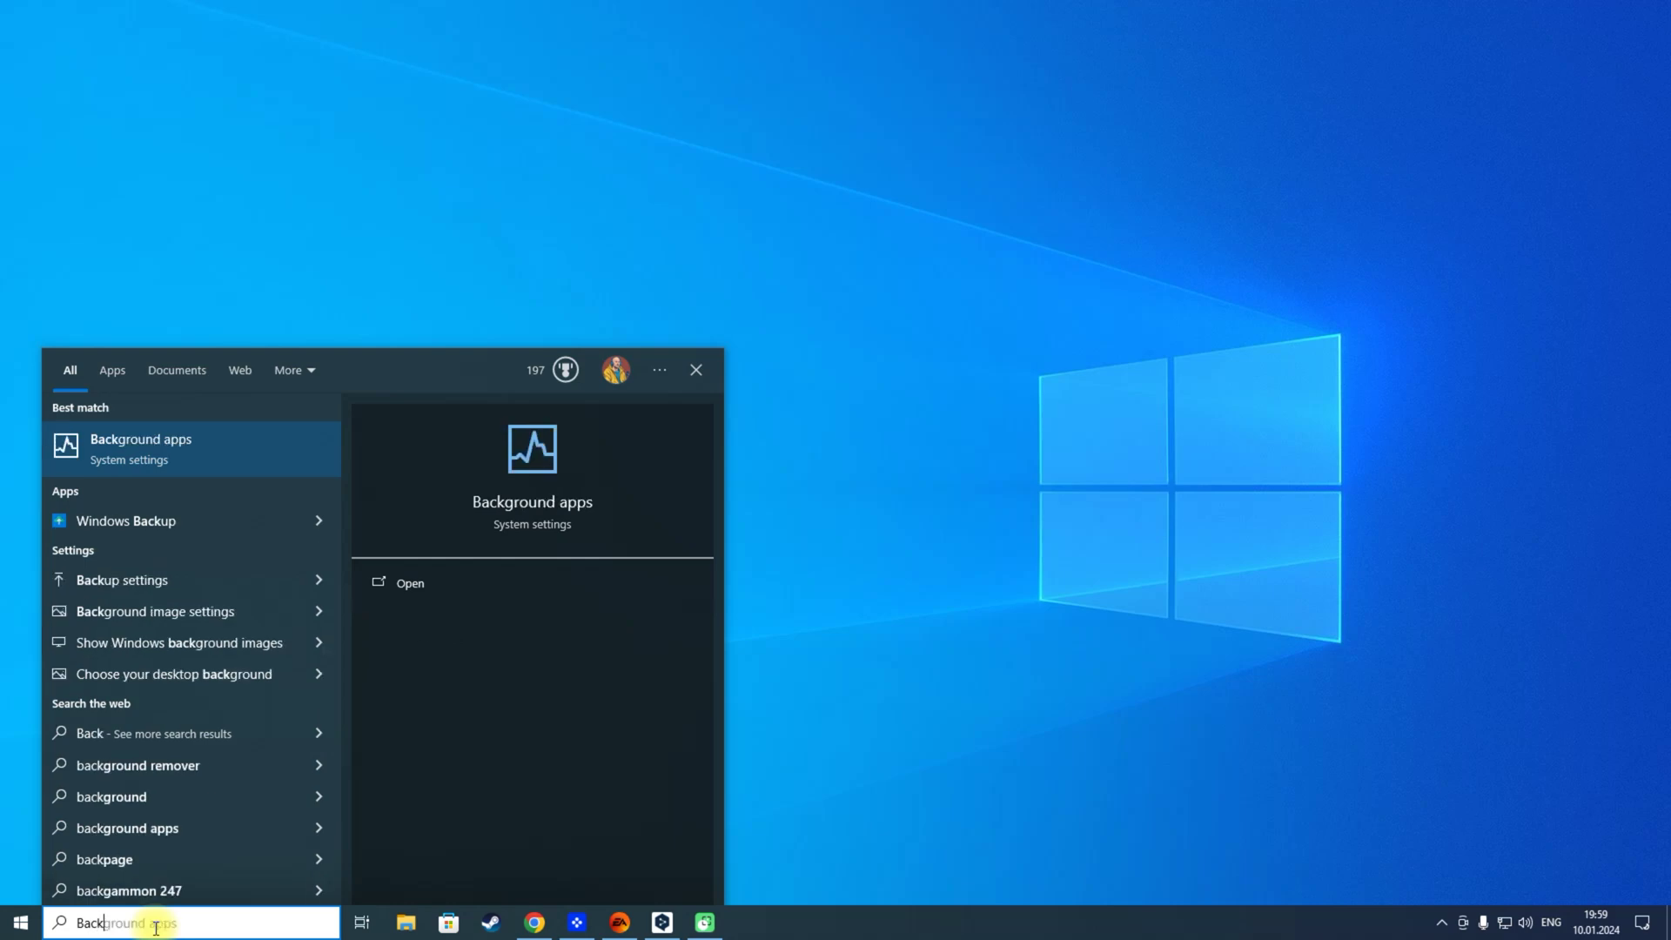
{"action": "type", "text": "g"}
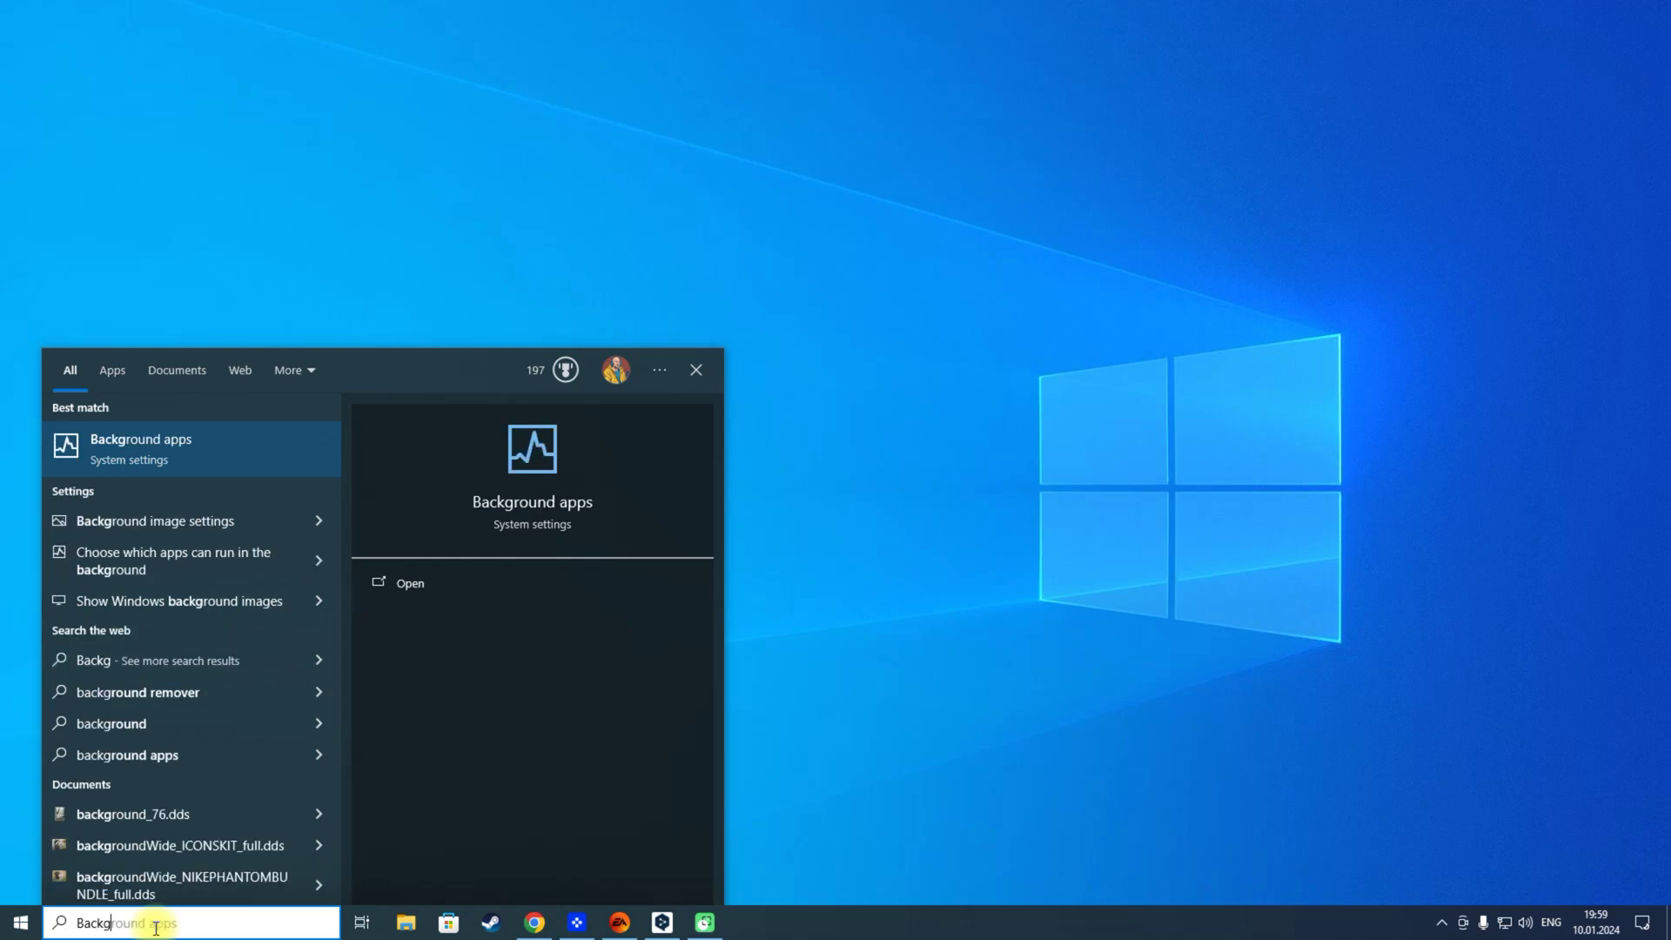
{"action": "type", "text": "round"}
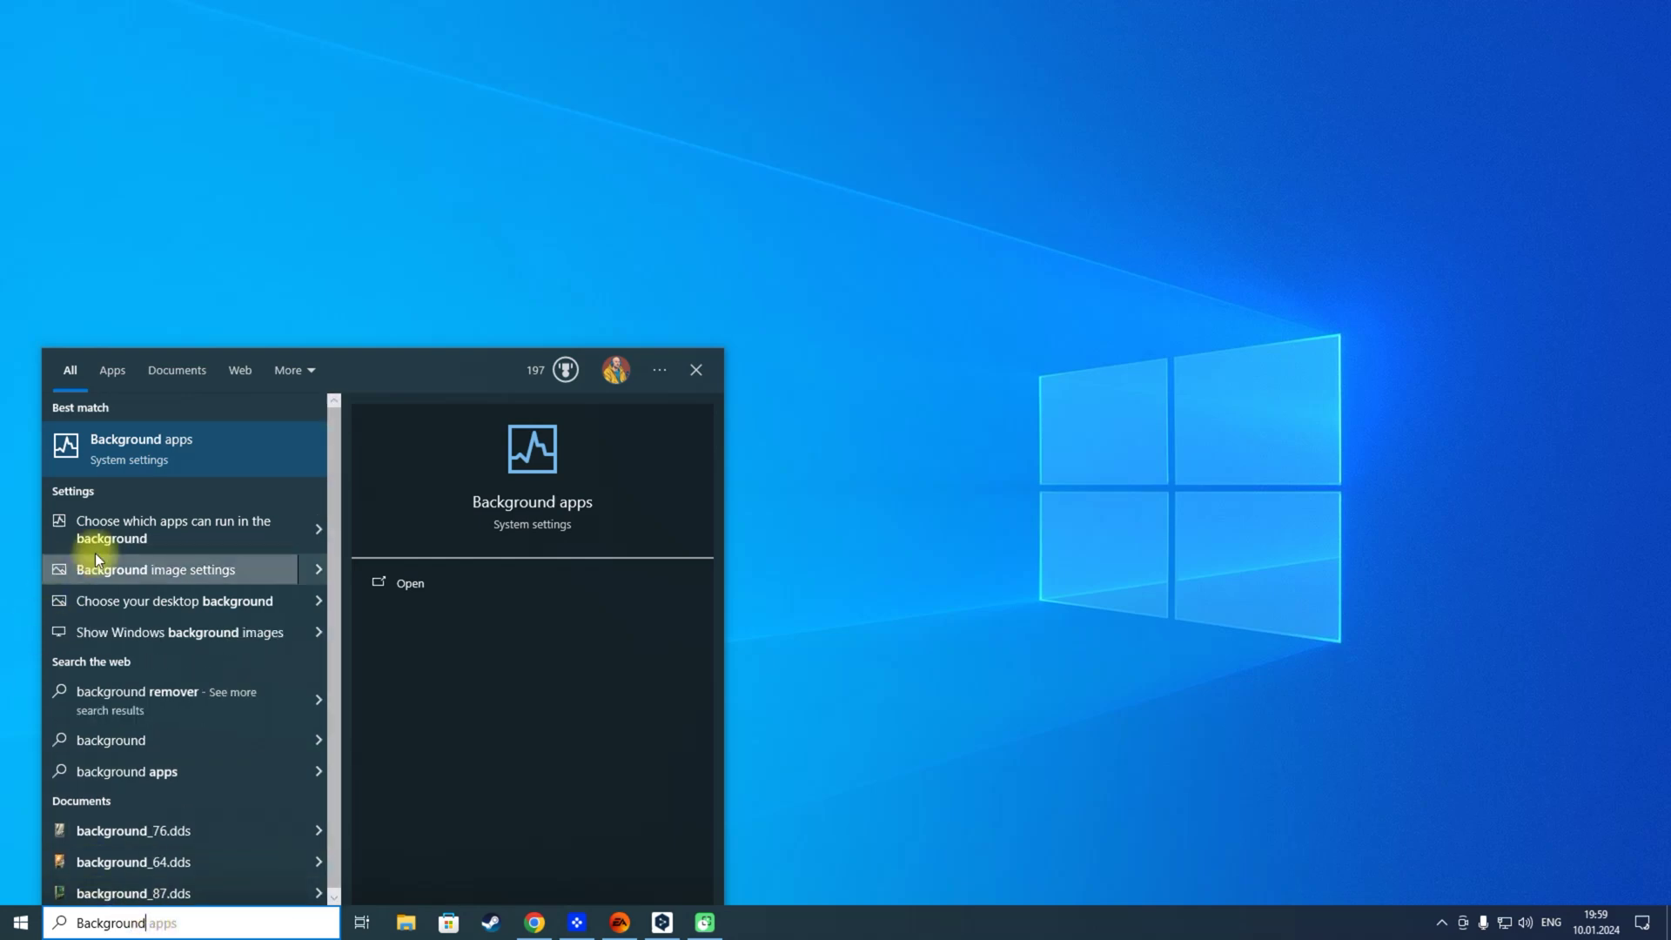
{"action": "left_click", "coordinate": [156, 446]}
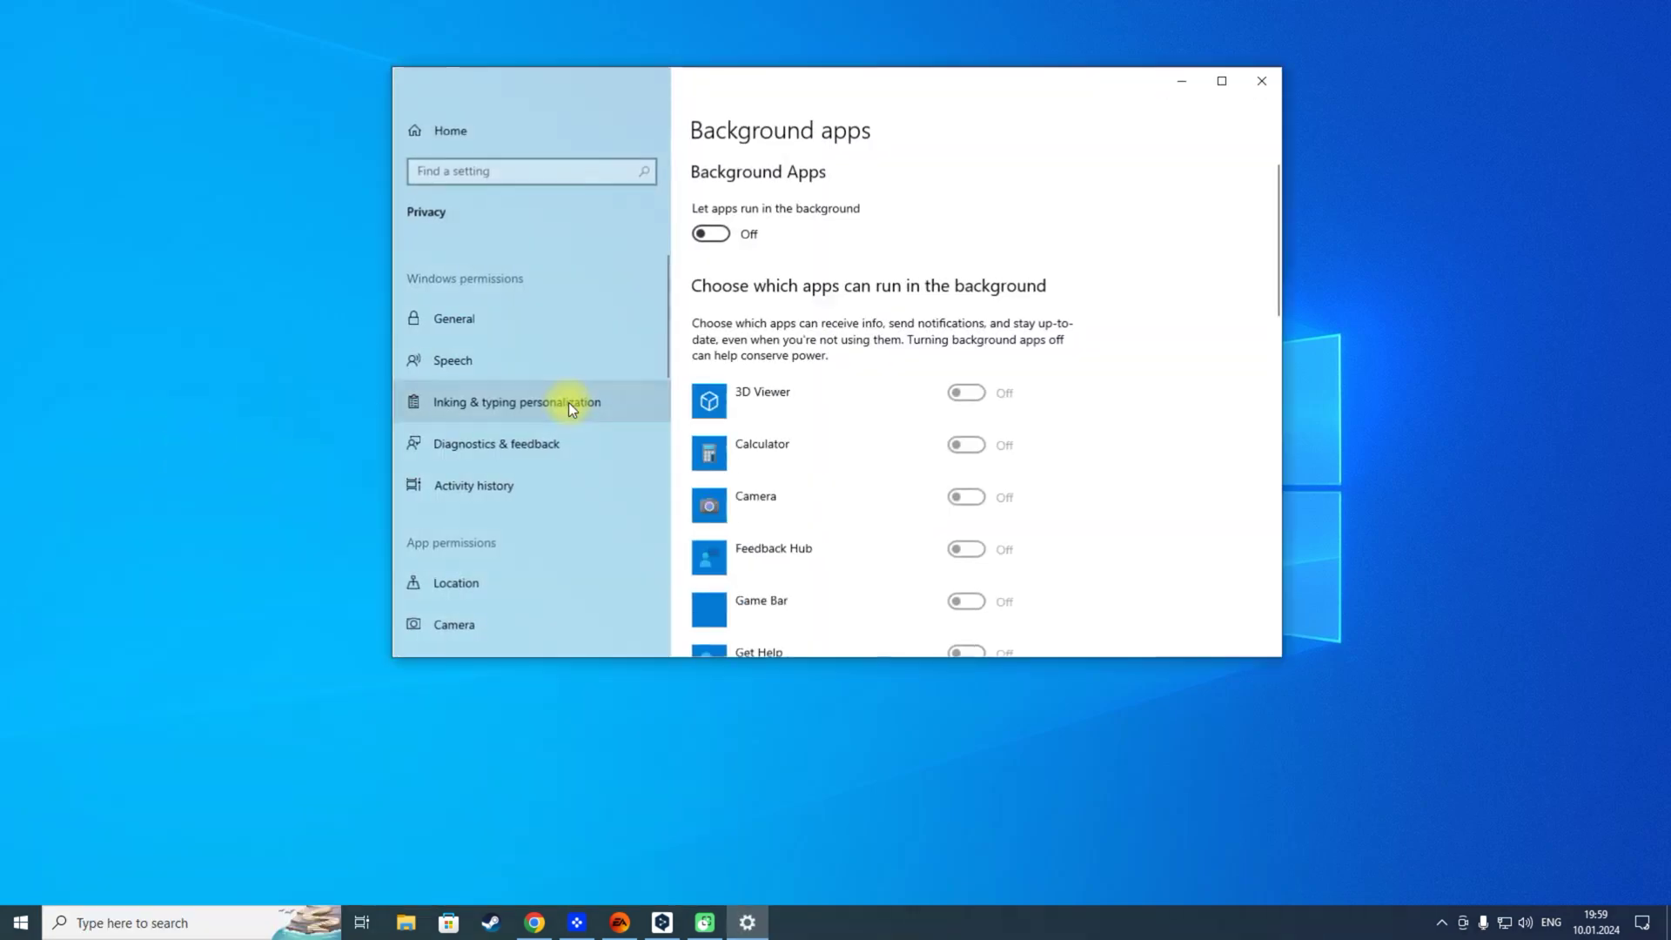
Turn on Let apps run in the background and look through the list of apps allowed to run.
{"action": "left_click", "coordinate": [710, 233]}
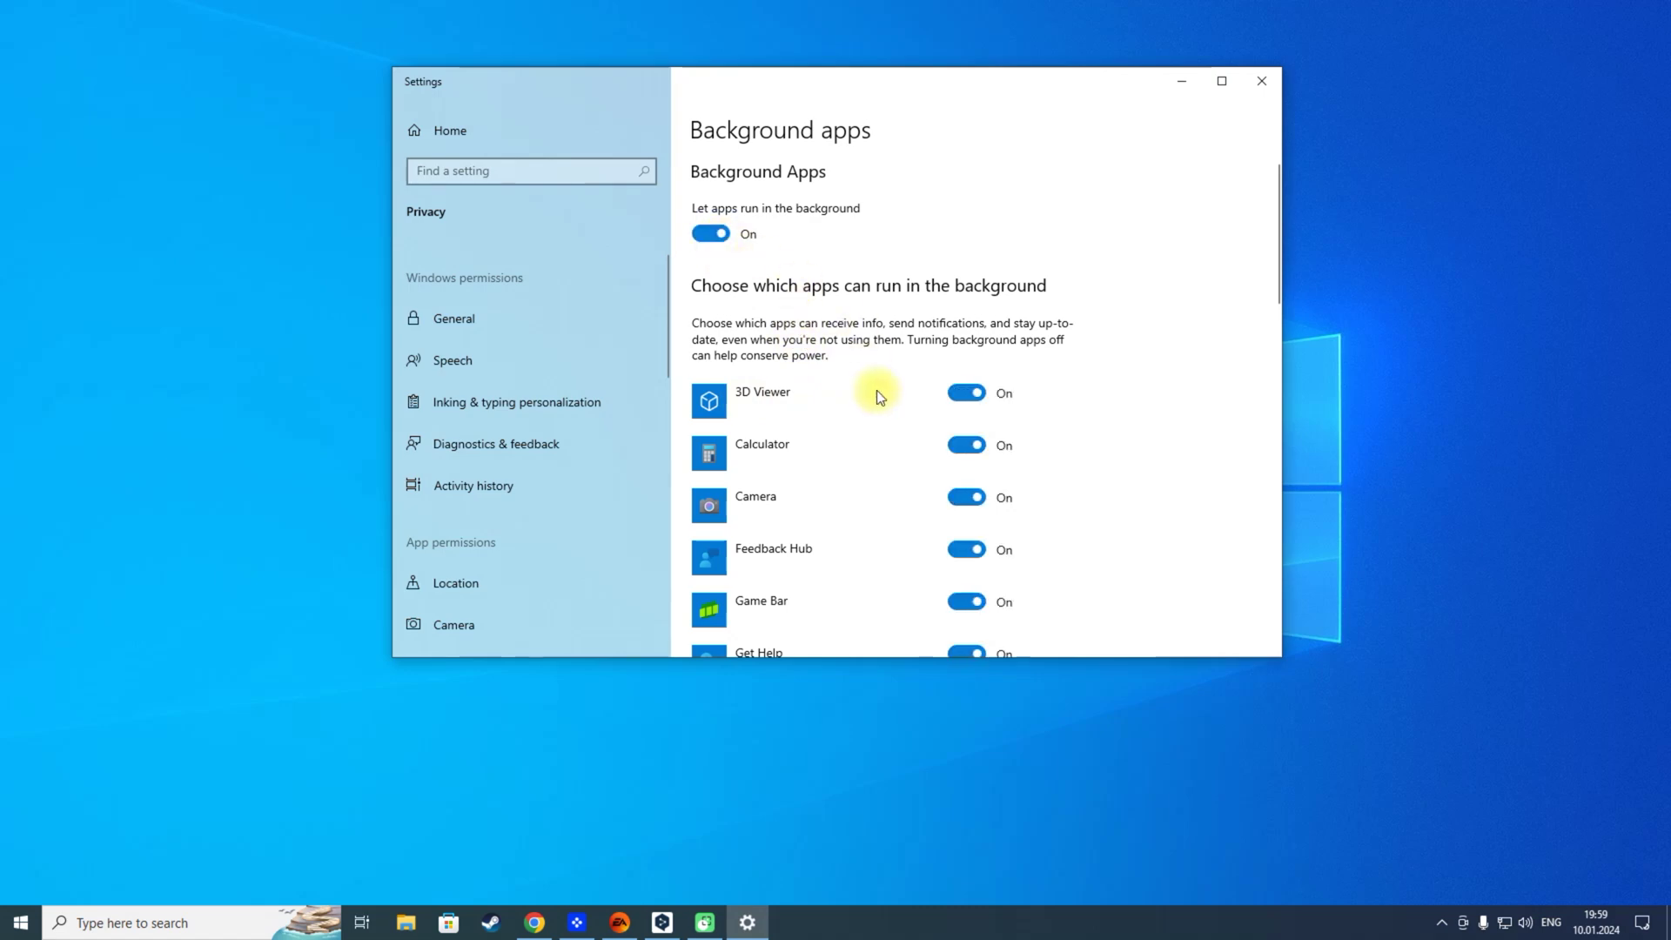
{"action": "scroll", "coordinate": [875, 417], "scroll_direction": "down", "scroll_amount": 15}
{"action": "scroll", "coordinate": [862, 440], "scroll_direction": "up", "scroll_amount": 12}
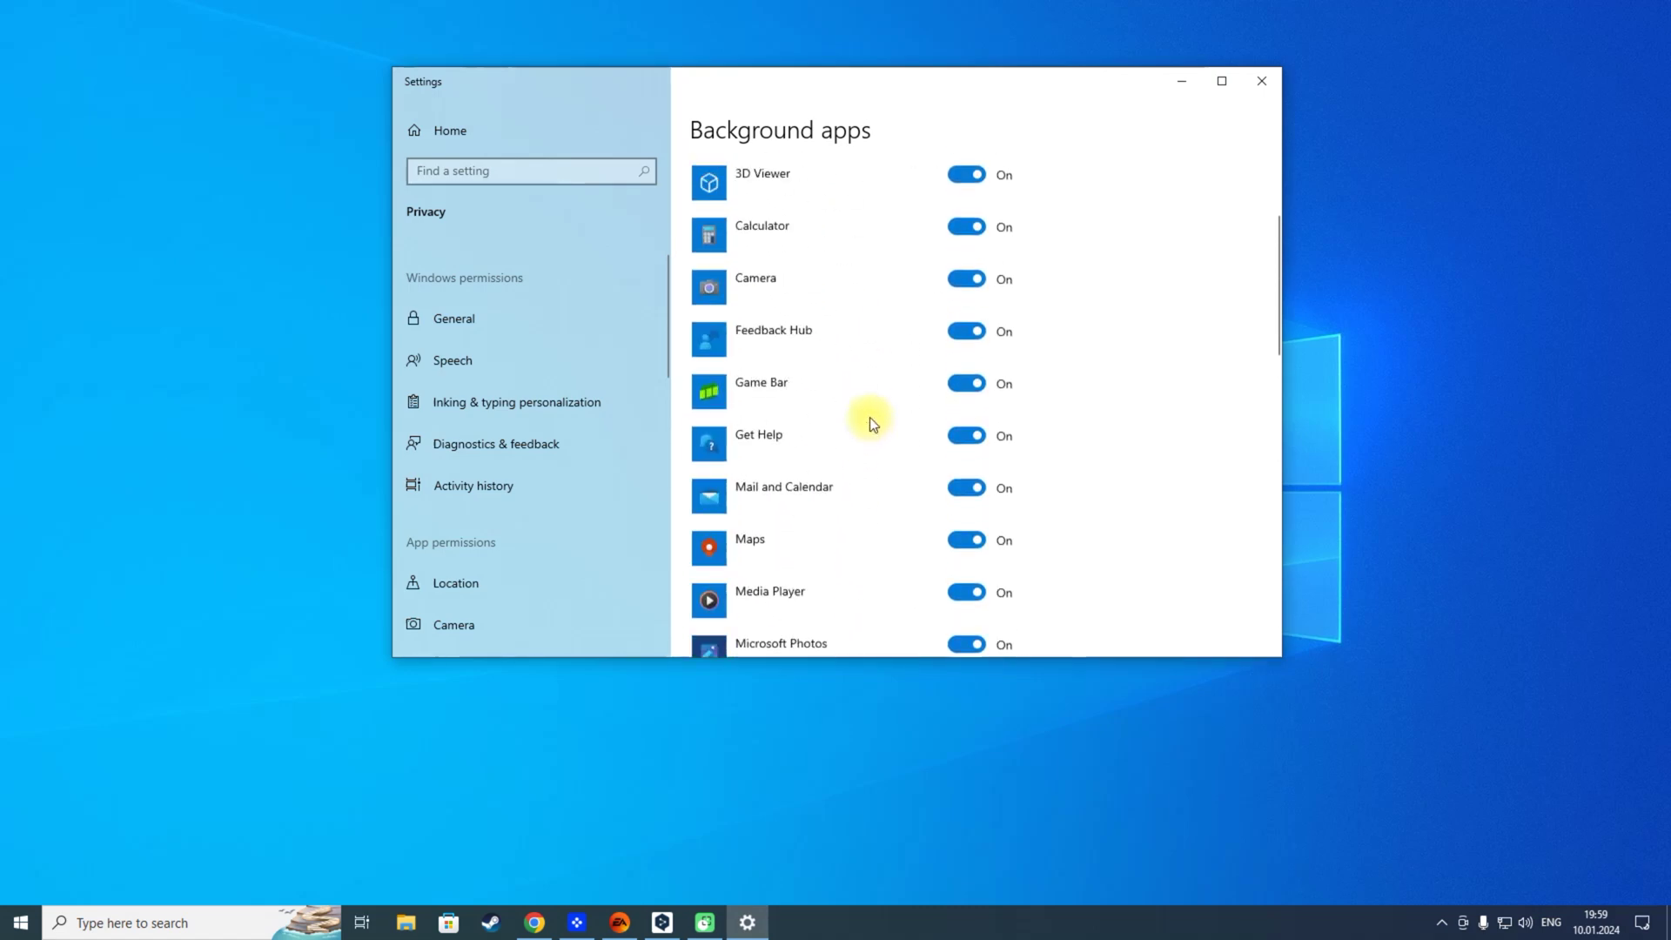
{"action": "scroll", "coordinate": [869, 416], "scroll_direction": "up", "scroll_amount": 3}
Set Let apps run in the background to Off, check the app list and close Settings.
{"action": "left_click", "coordinate": [710, 233]}
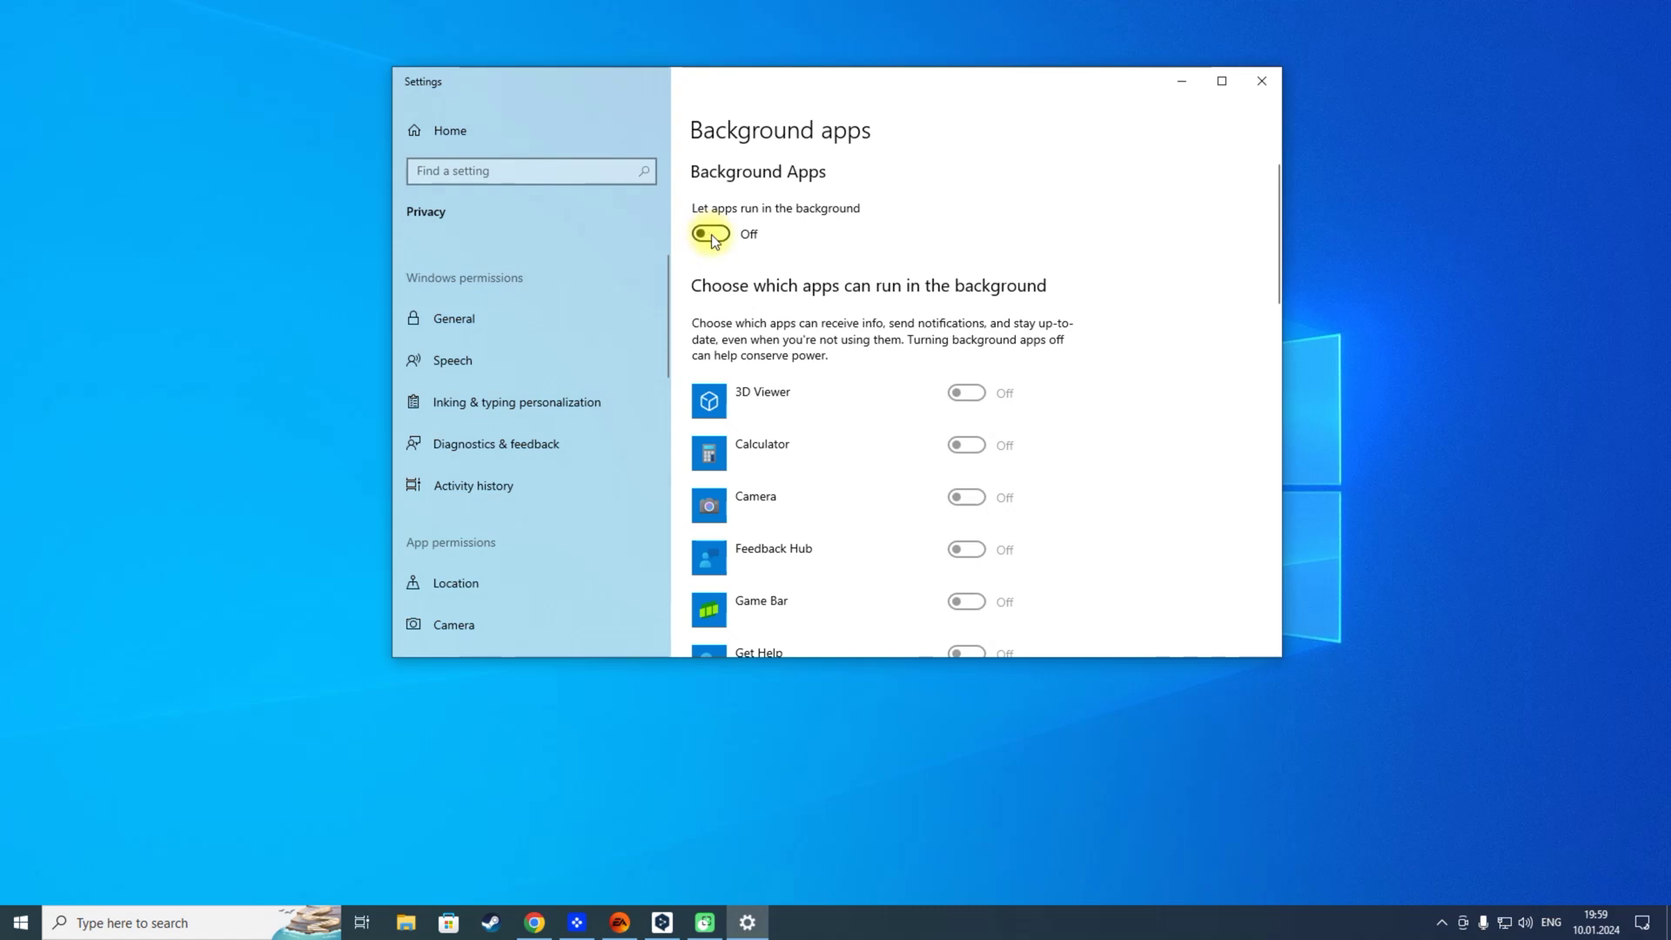
{"action": "scroll", "coordinate": [774, 348], "scroll_direction": "down", "scroll_amount": 20}
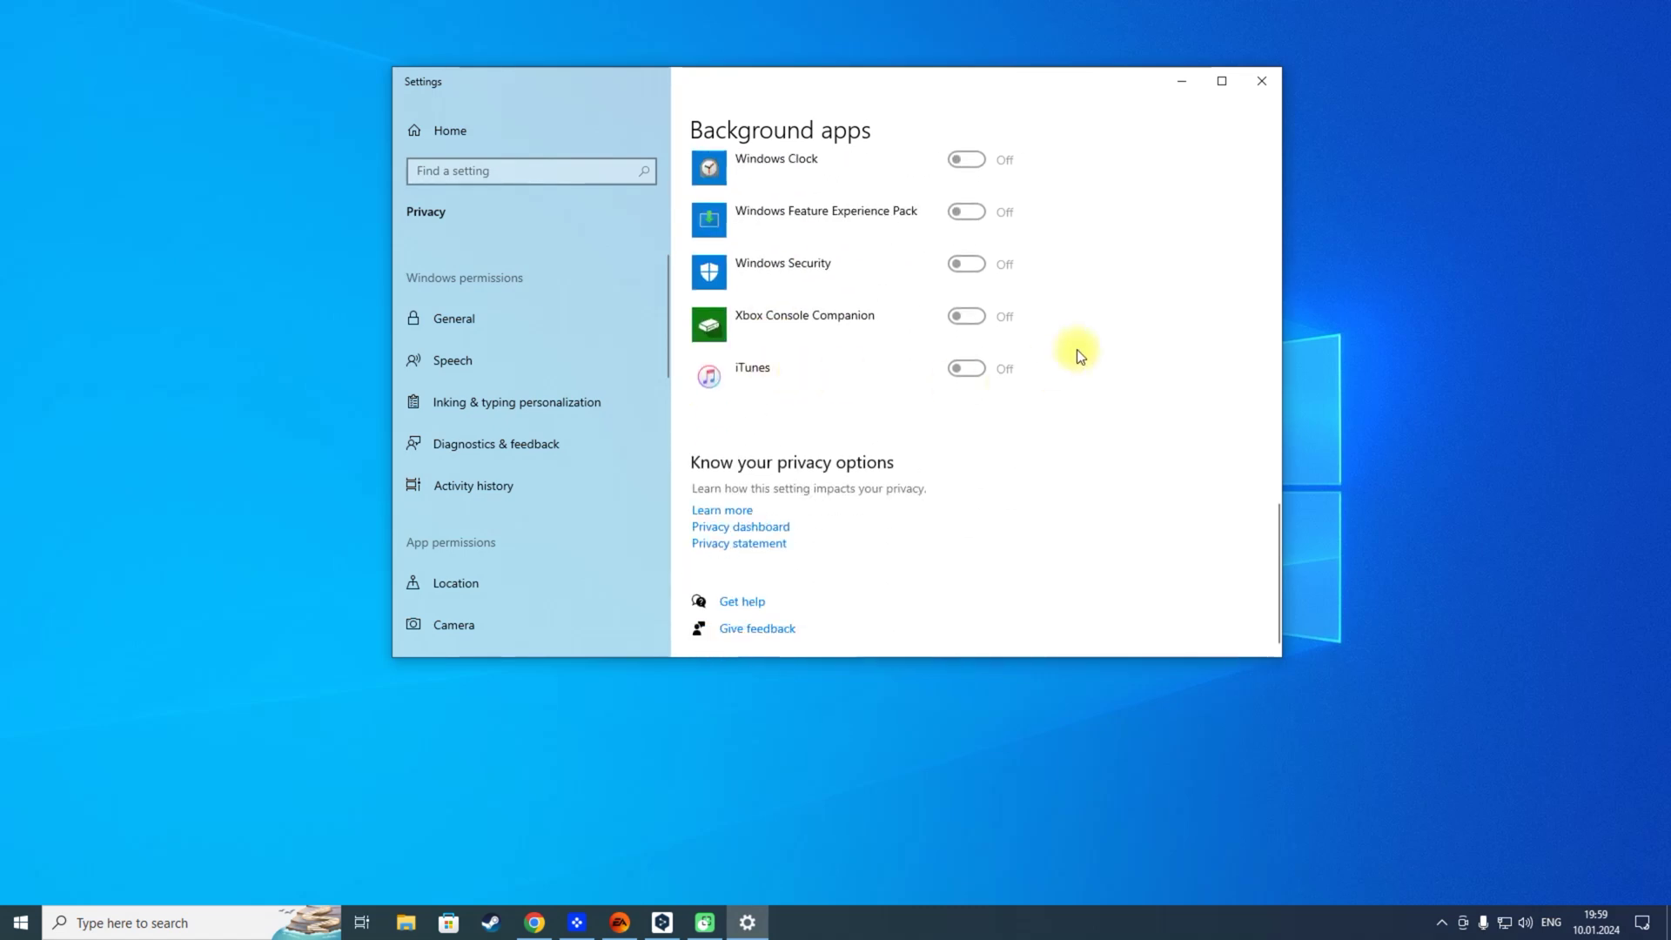
{"action": "scroll", "coordinate": [1079, 348], "scroll_direction": "up", "scroll_amount": 10}
{"action": "left_click", "coordinate": [1262, 81]}
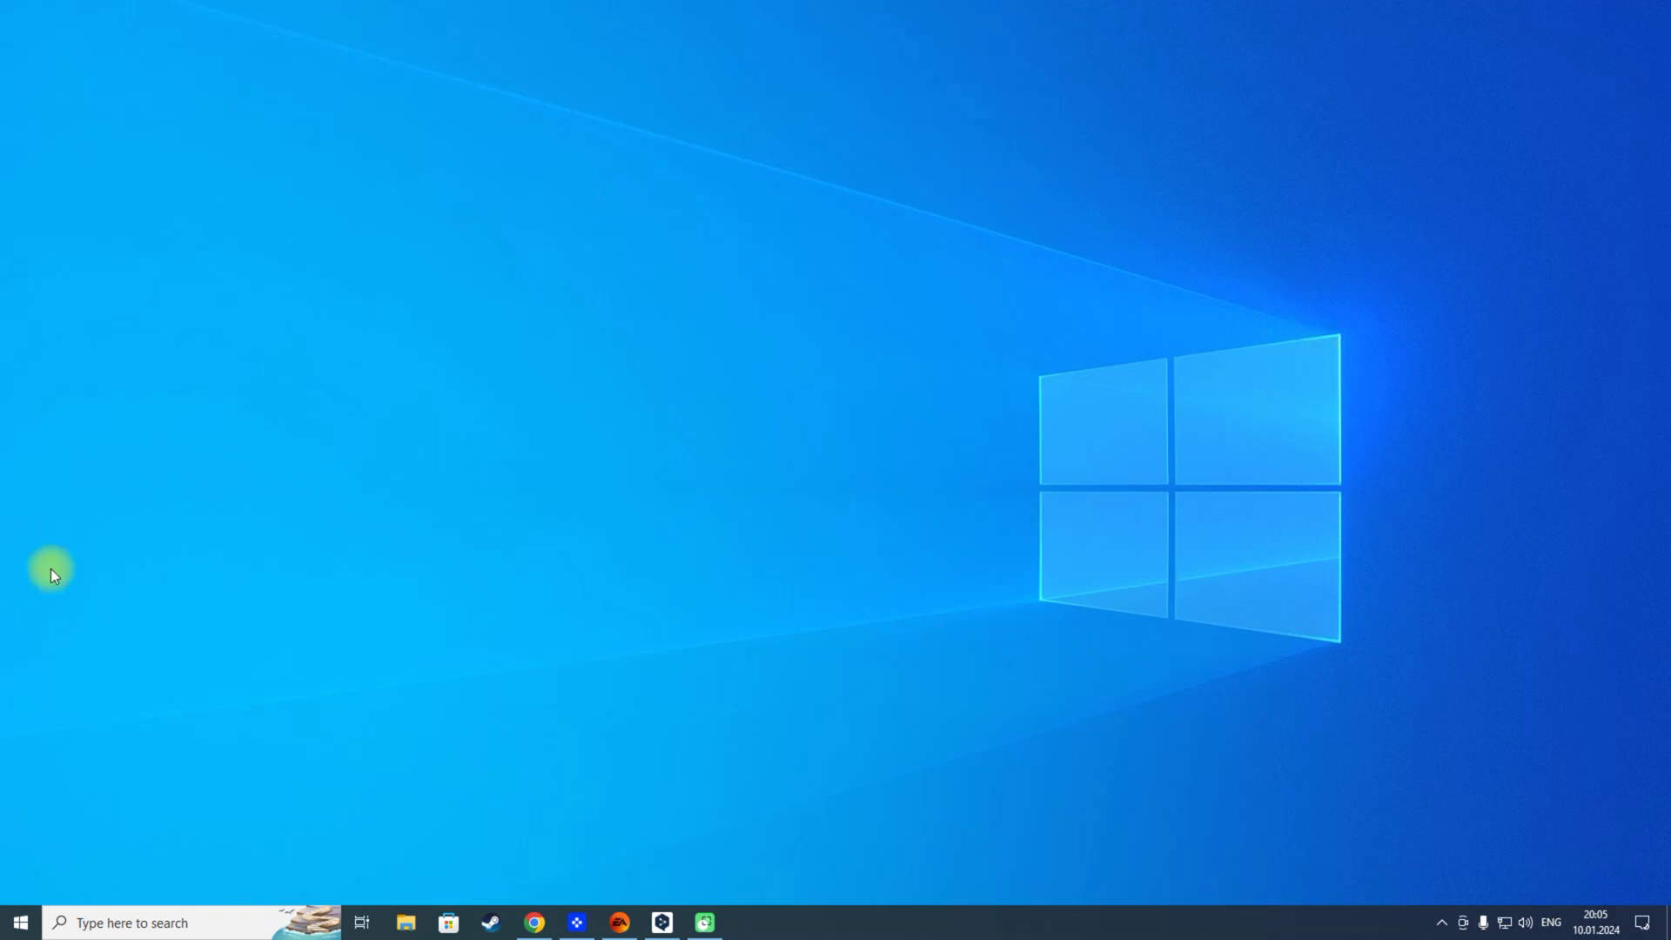
Search Windows for the Enable Game Bar setting and open the Game Bar settings page.
{"action": "left_click", "coordinate": [122, 921]}
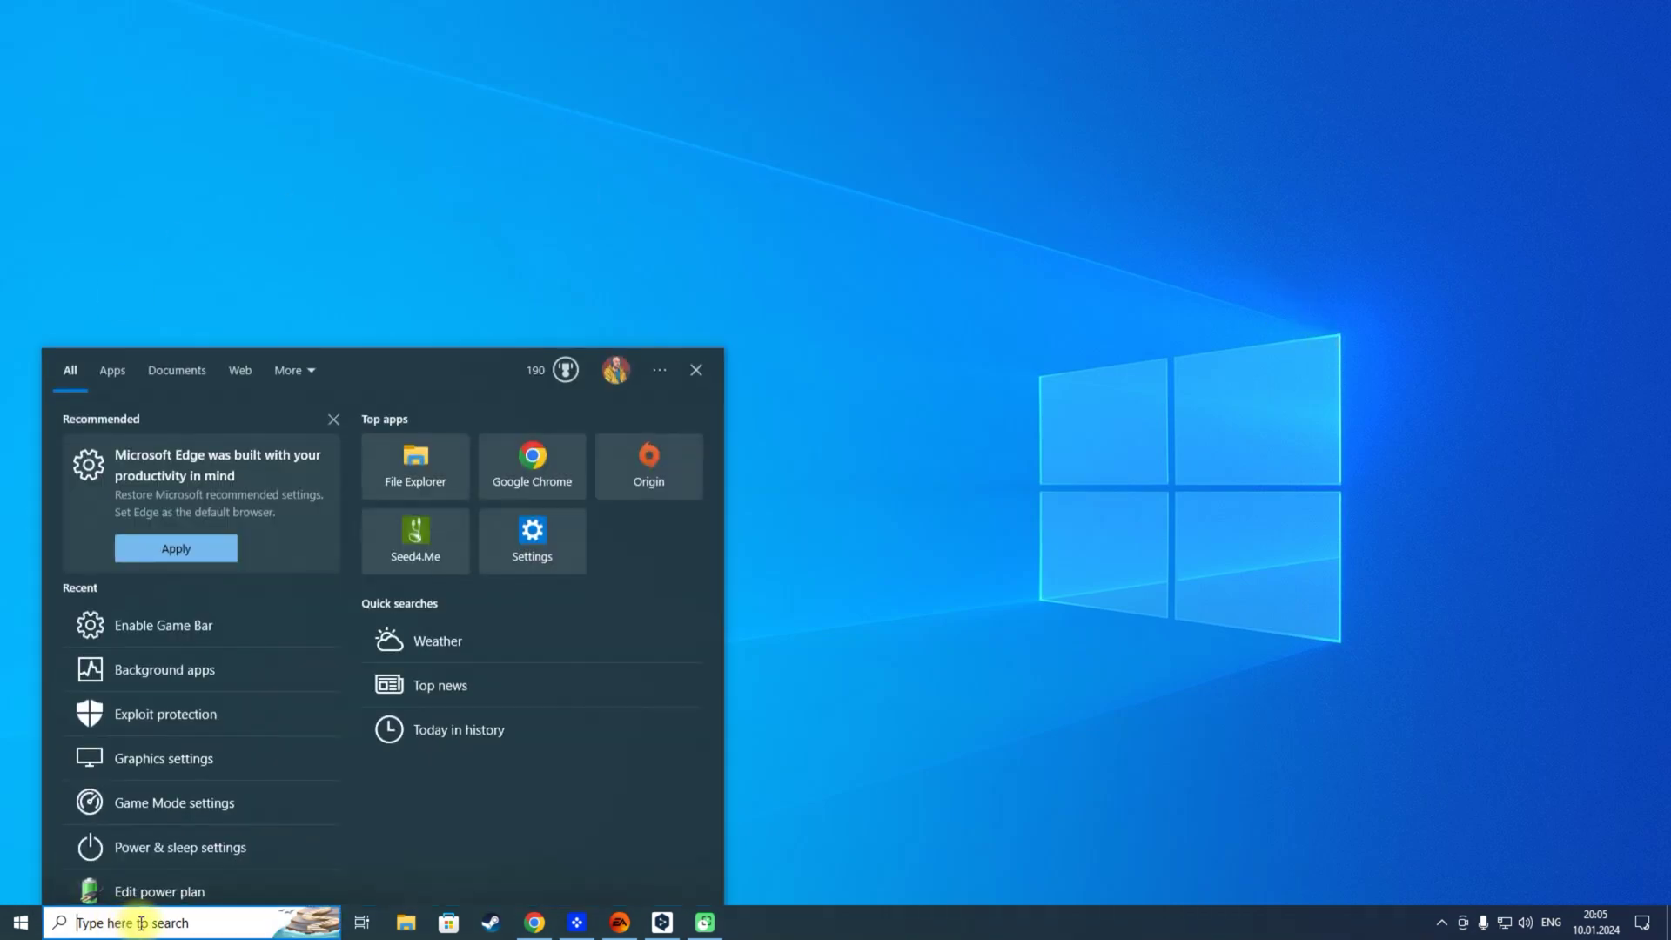
{"action": "type", "text": "Enabe"}
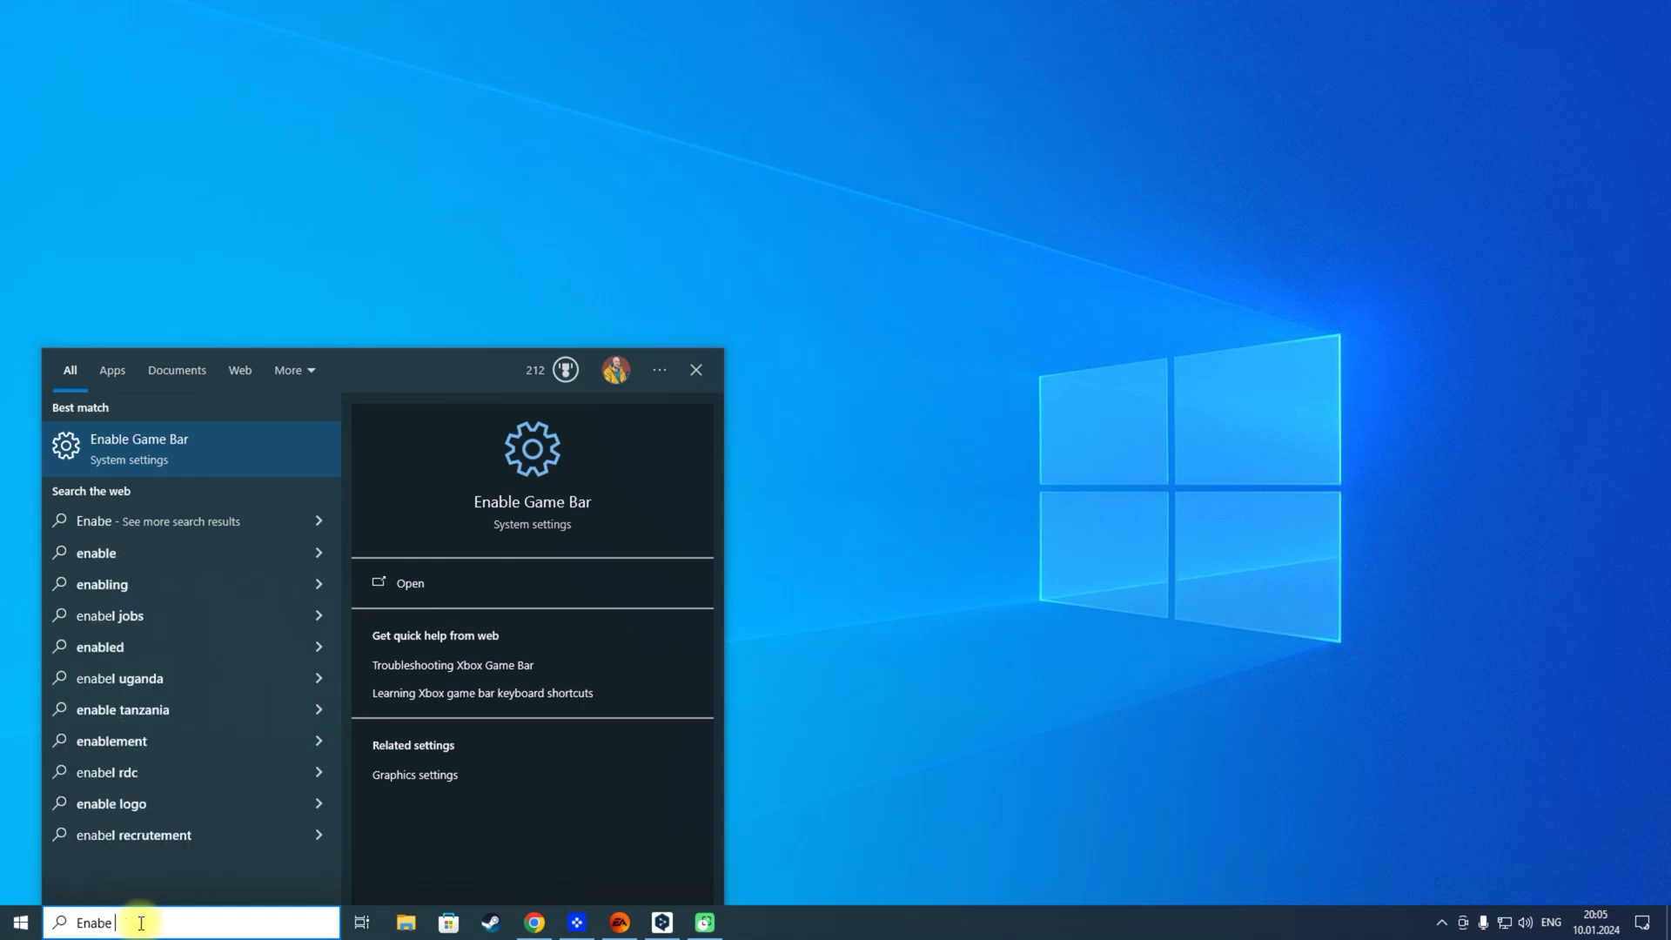
{"action": "type", "text": " game bar"}
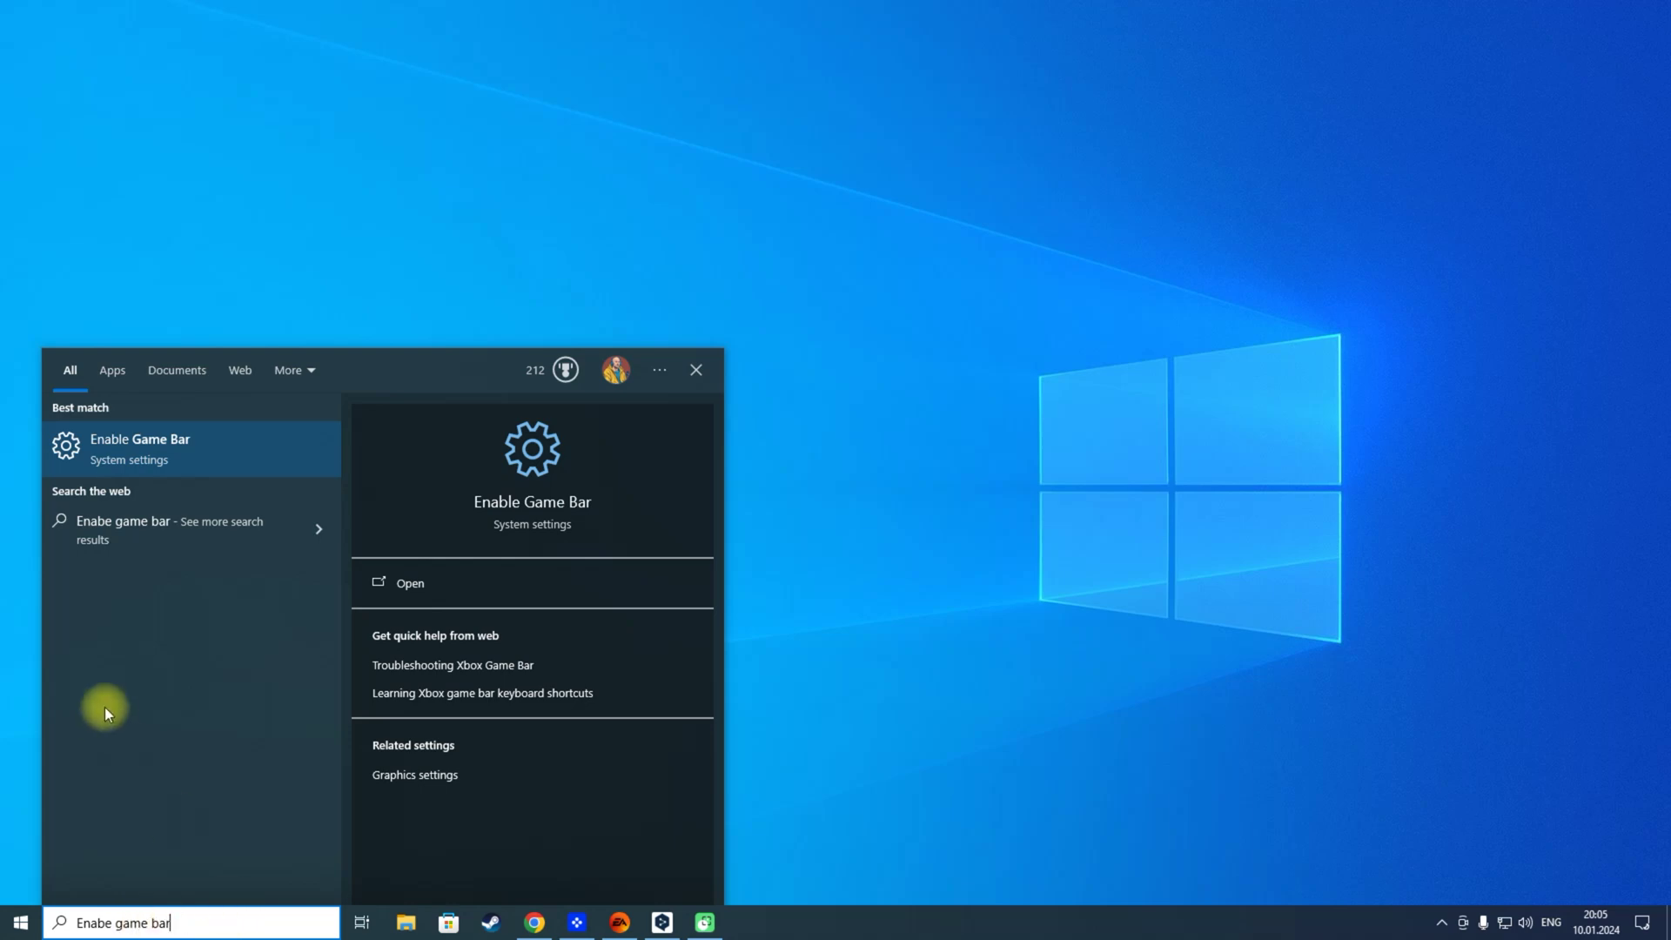
{"action": "left_click", "coordinate": [191, 436]}
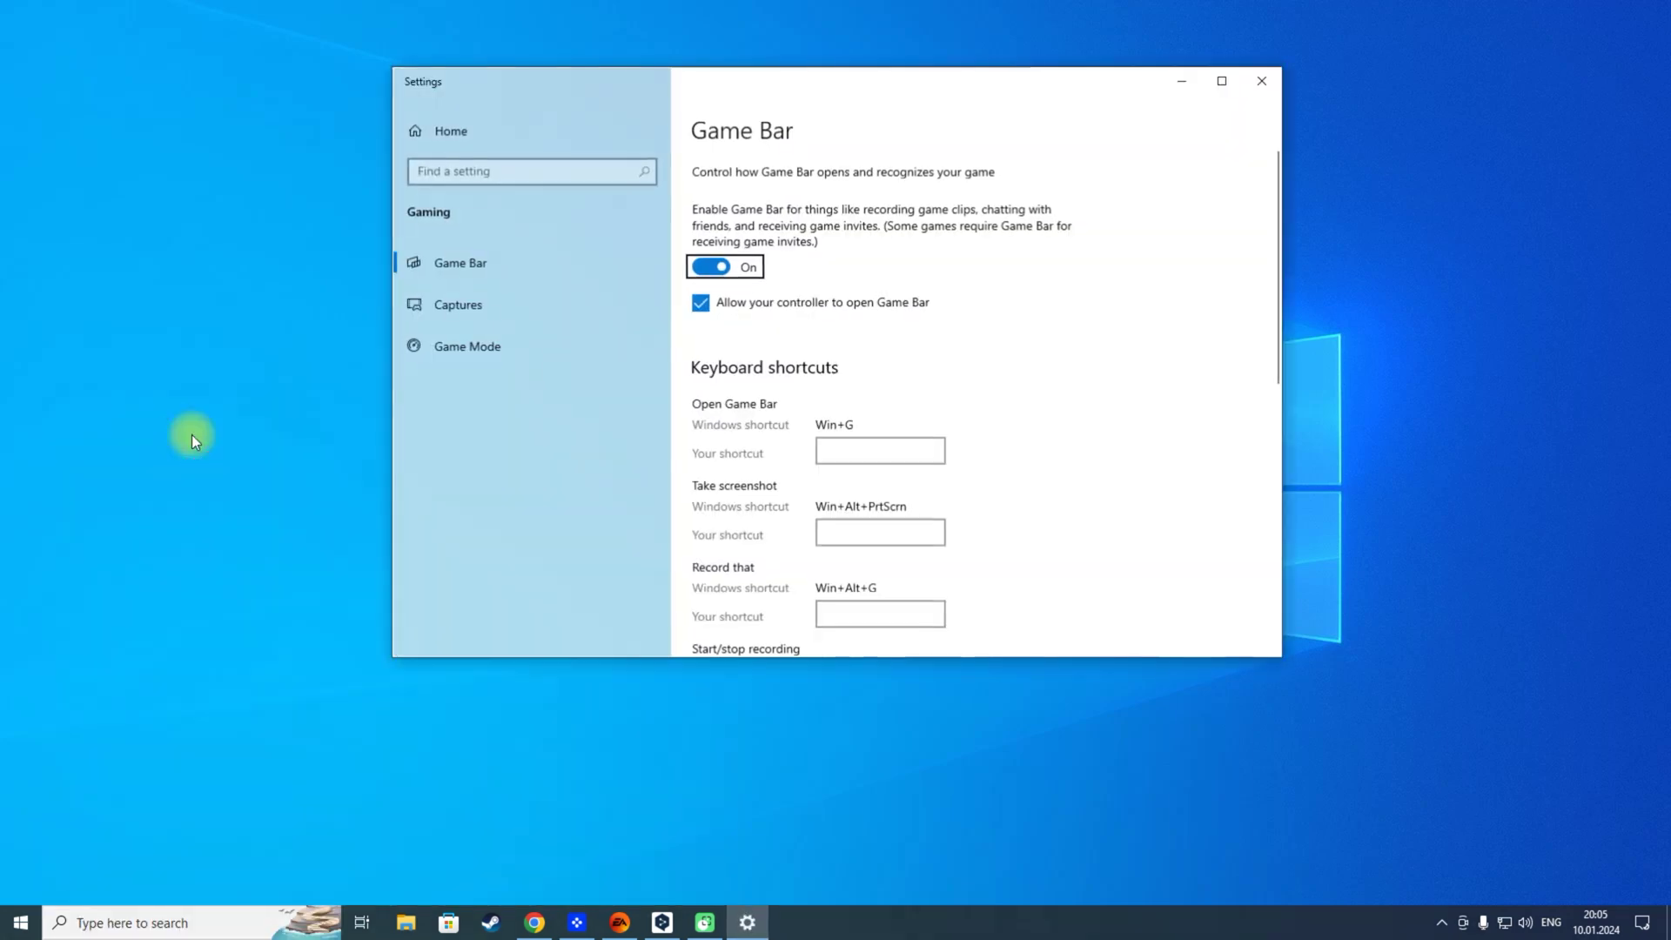
Turn Game Bar Off, disable Allow your controller to open Game Bar, and close Settings.
{"action": "left_click", "coordinate": [725, 271]}
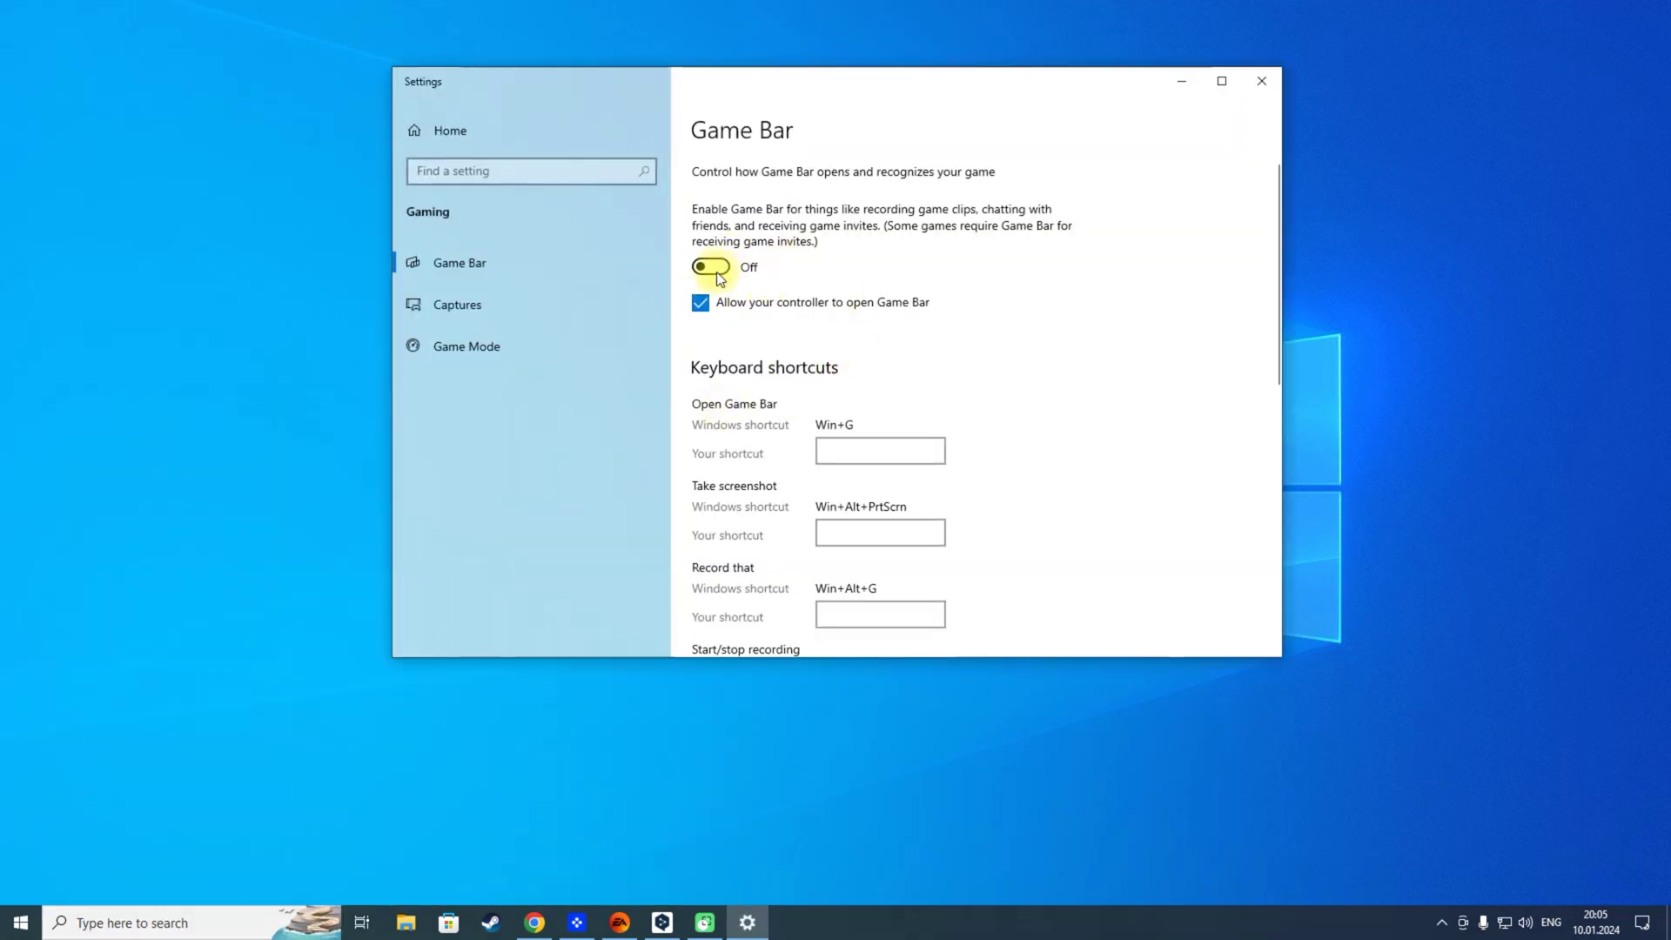
{"action": "left_click", "coordinate": [701, 303]}
{"action": "scroll", "coordinate": [924, 420], "scroll_direction": "down", "scroll_amount": 6}
{"action": "scroll", "coordinate": [925, 416], "scroll_direction": "up", "scroll_amount": 5}
{"action": "scroll", "coordinate": [925, 418], "scroll_direction": "up", "scroll_amount": 1}
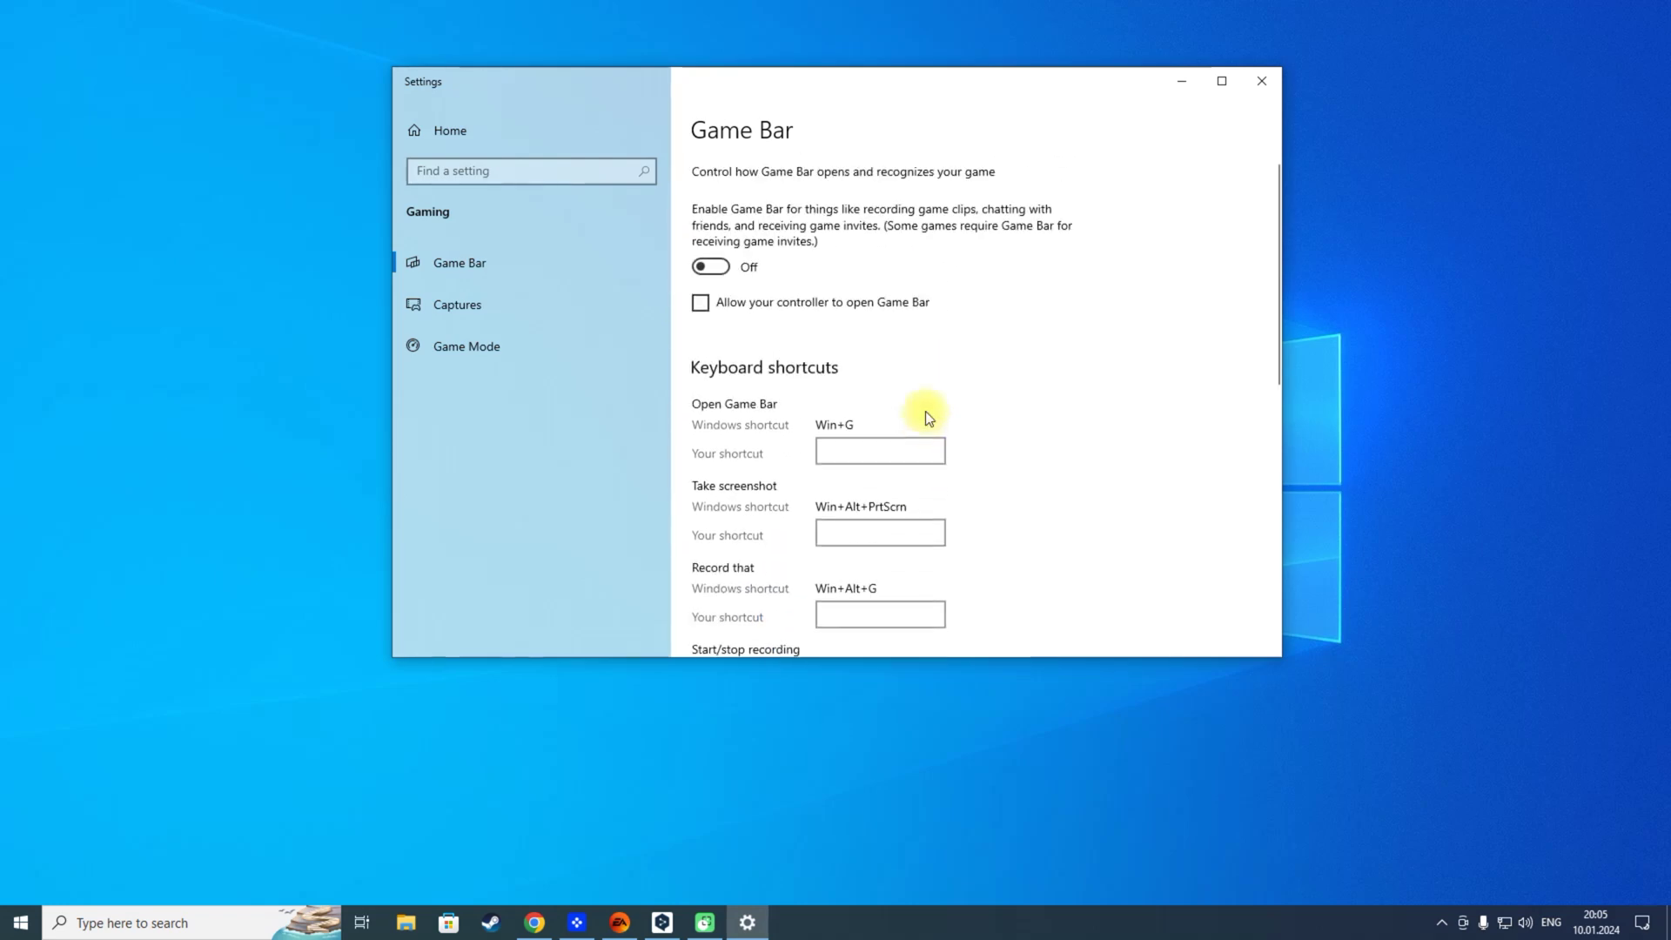
{"action": "left_click", "coordinate": [1262, 81]}
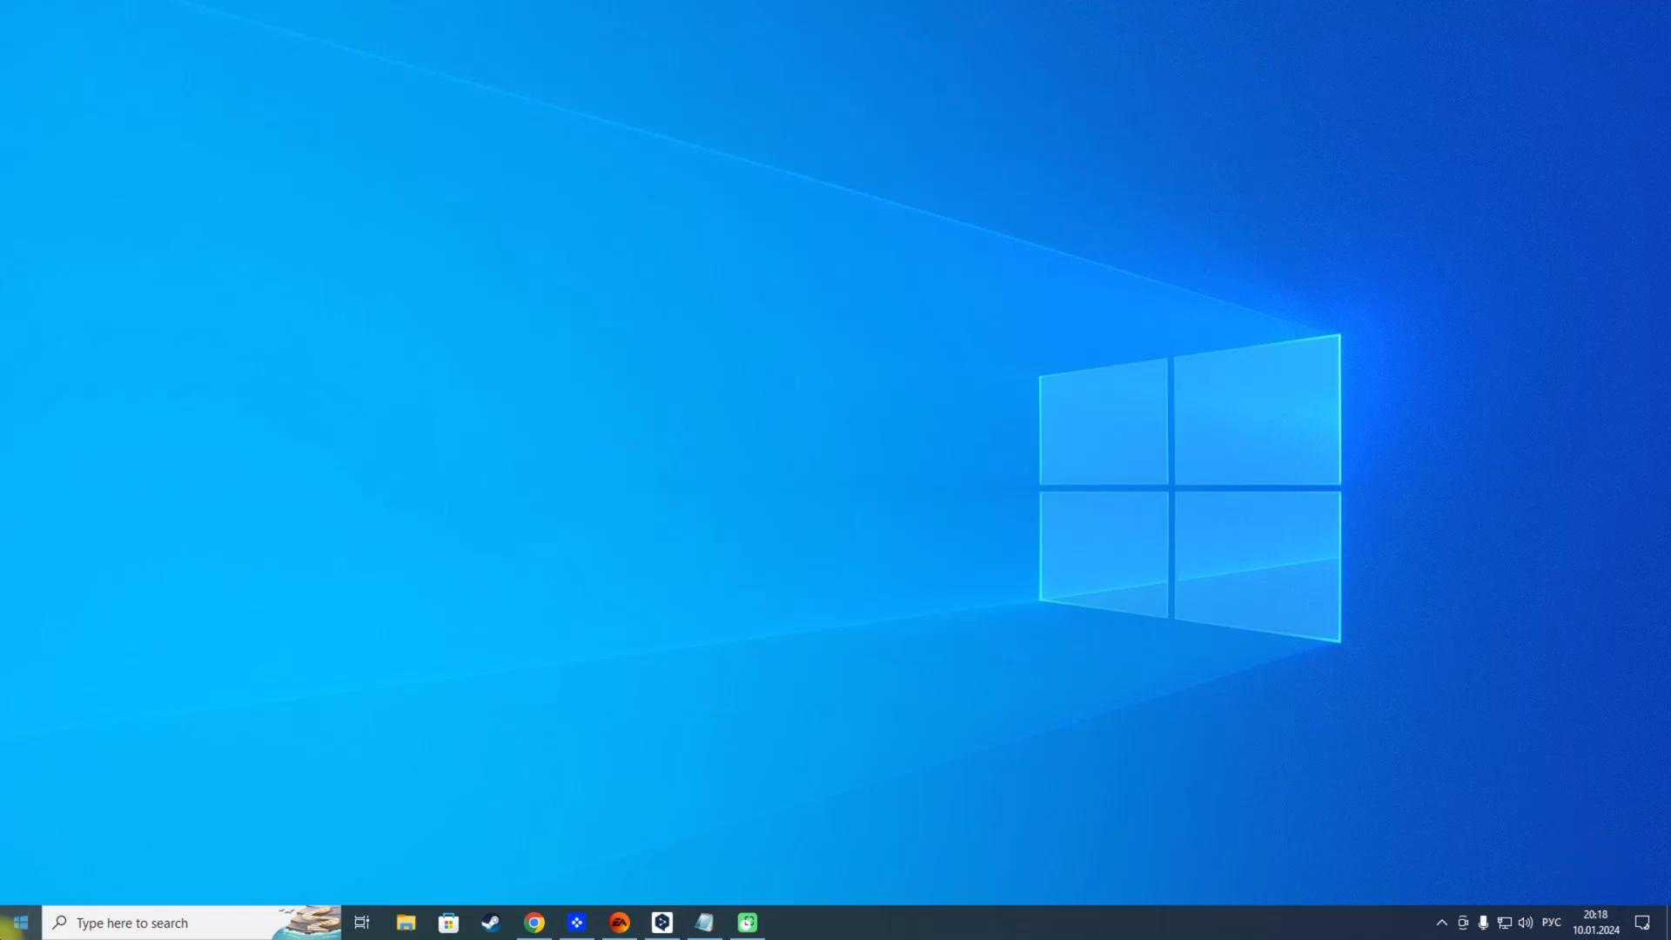
Run powercfg -duplicatescheme e9a42b02-d5df-448d-aa00-03f14749eb61 in Windows PowerShell (Admin) to add the Ultimate Performance plan, and close PowerShell.
{"action": "right_click", "coordinate": [10, 929]}
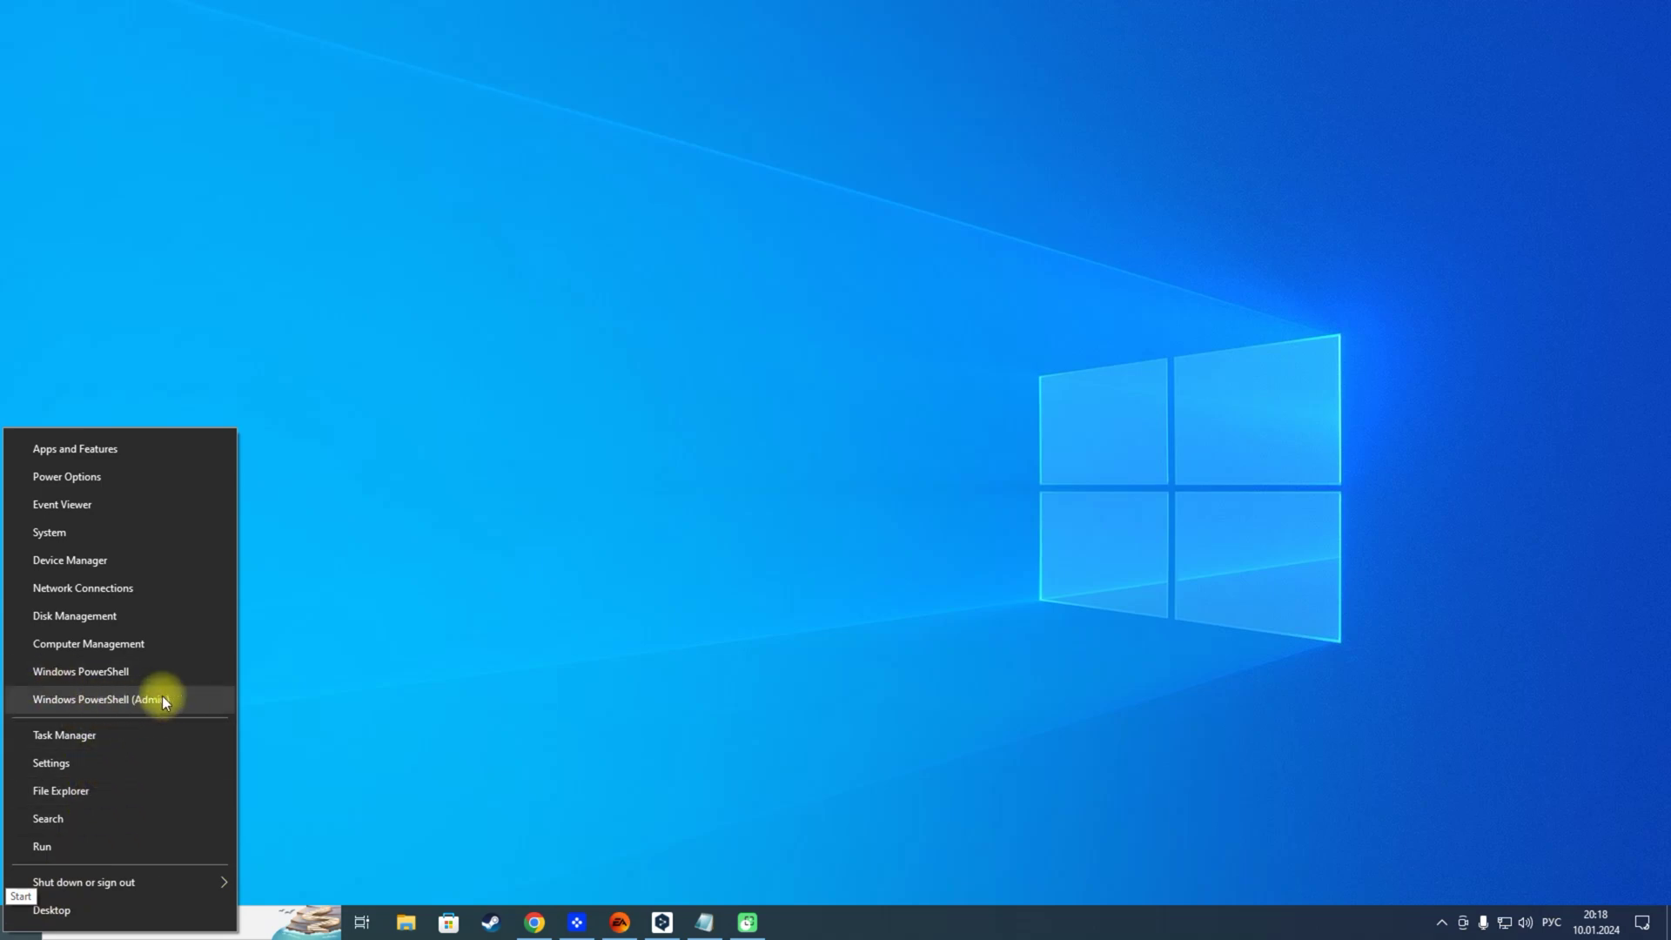
{"action": "left_click", "coordinate": [117, 699]}
{"action": "left_click_drag", "start_coordinate": [538, 94], "coordinate": [802, 115]}
{"action": "left_click", "coordinate": [483, 190]}
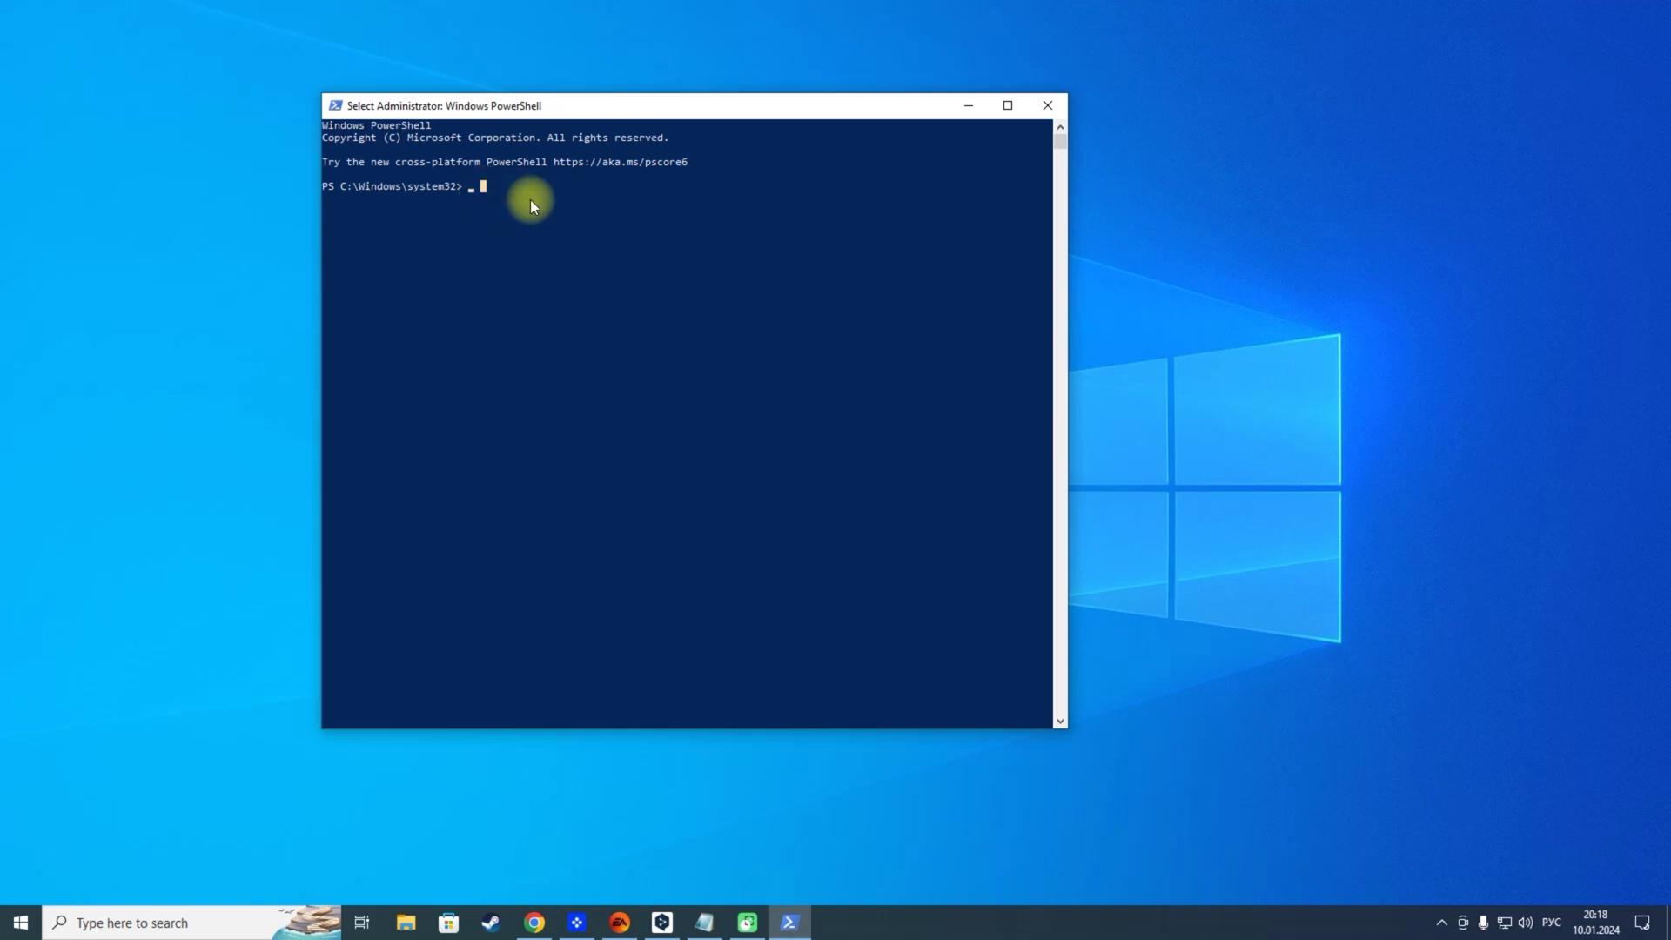
{"action": "type", "text": "powercfg -duplicatescheme e9a42b02-d5df-448d-aa00-03f14749eb61"}
{"action": "key", "text": "Return"}
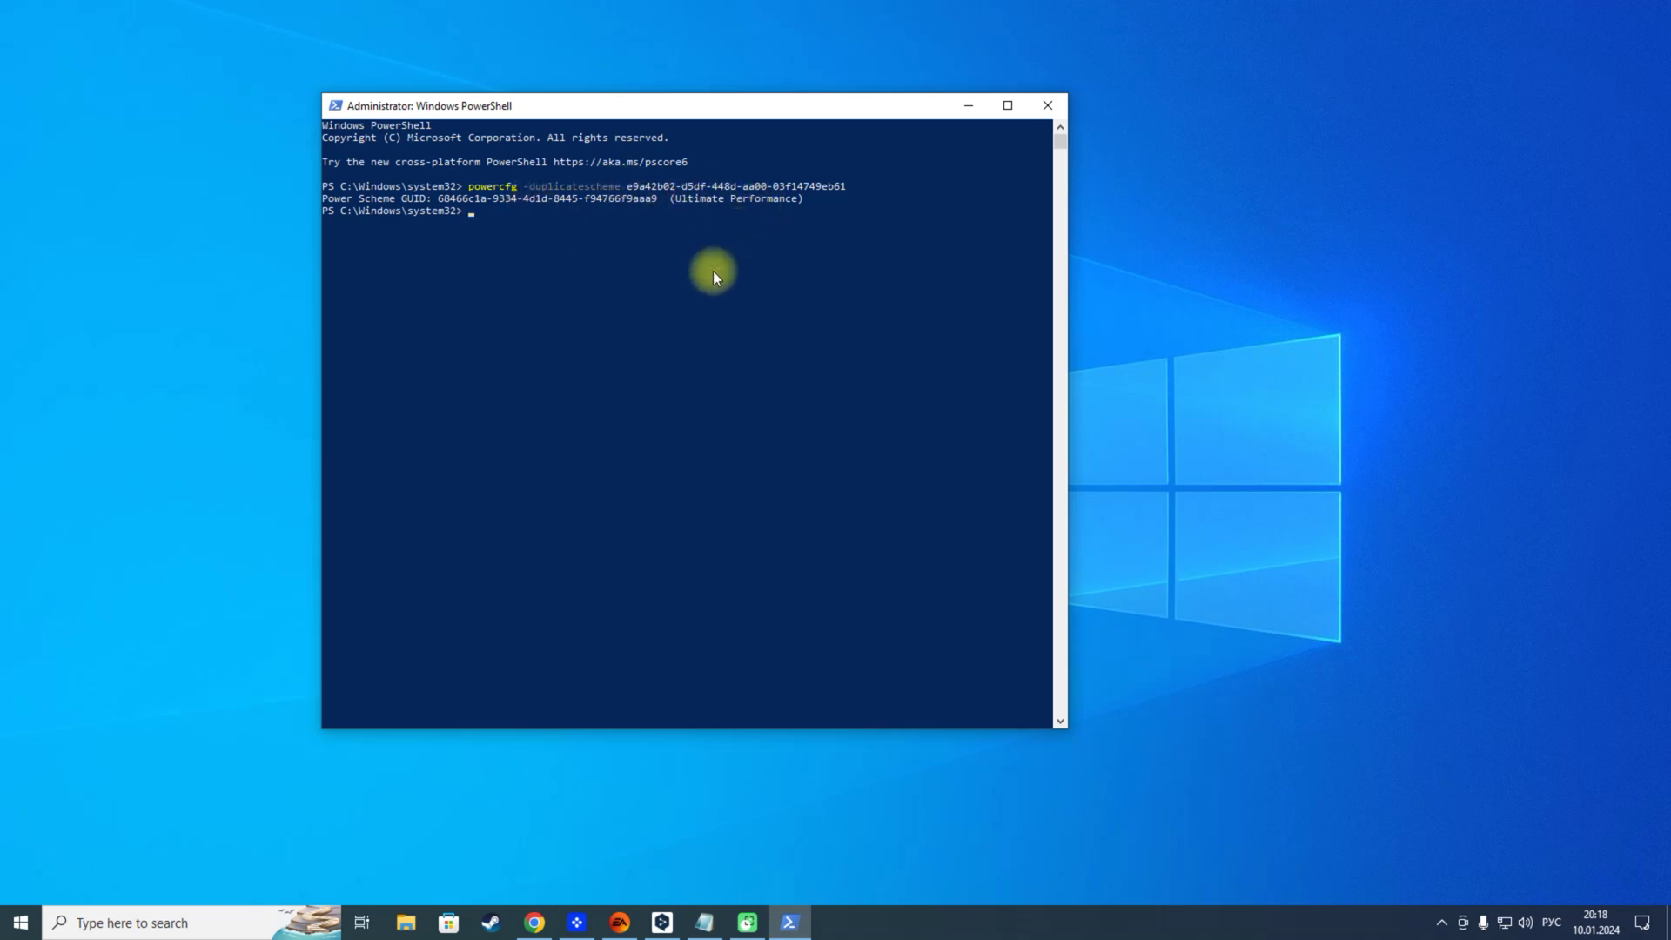
{"action": "left_click", "coordinate": [1050, 106]}
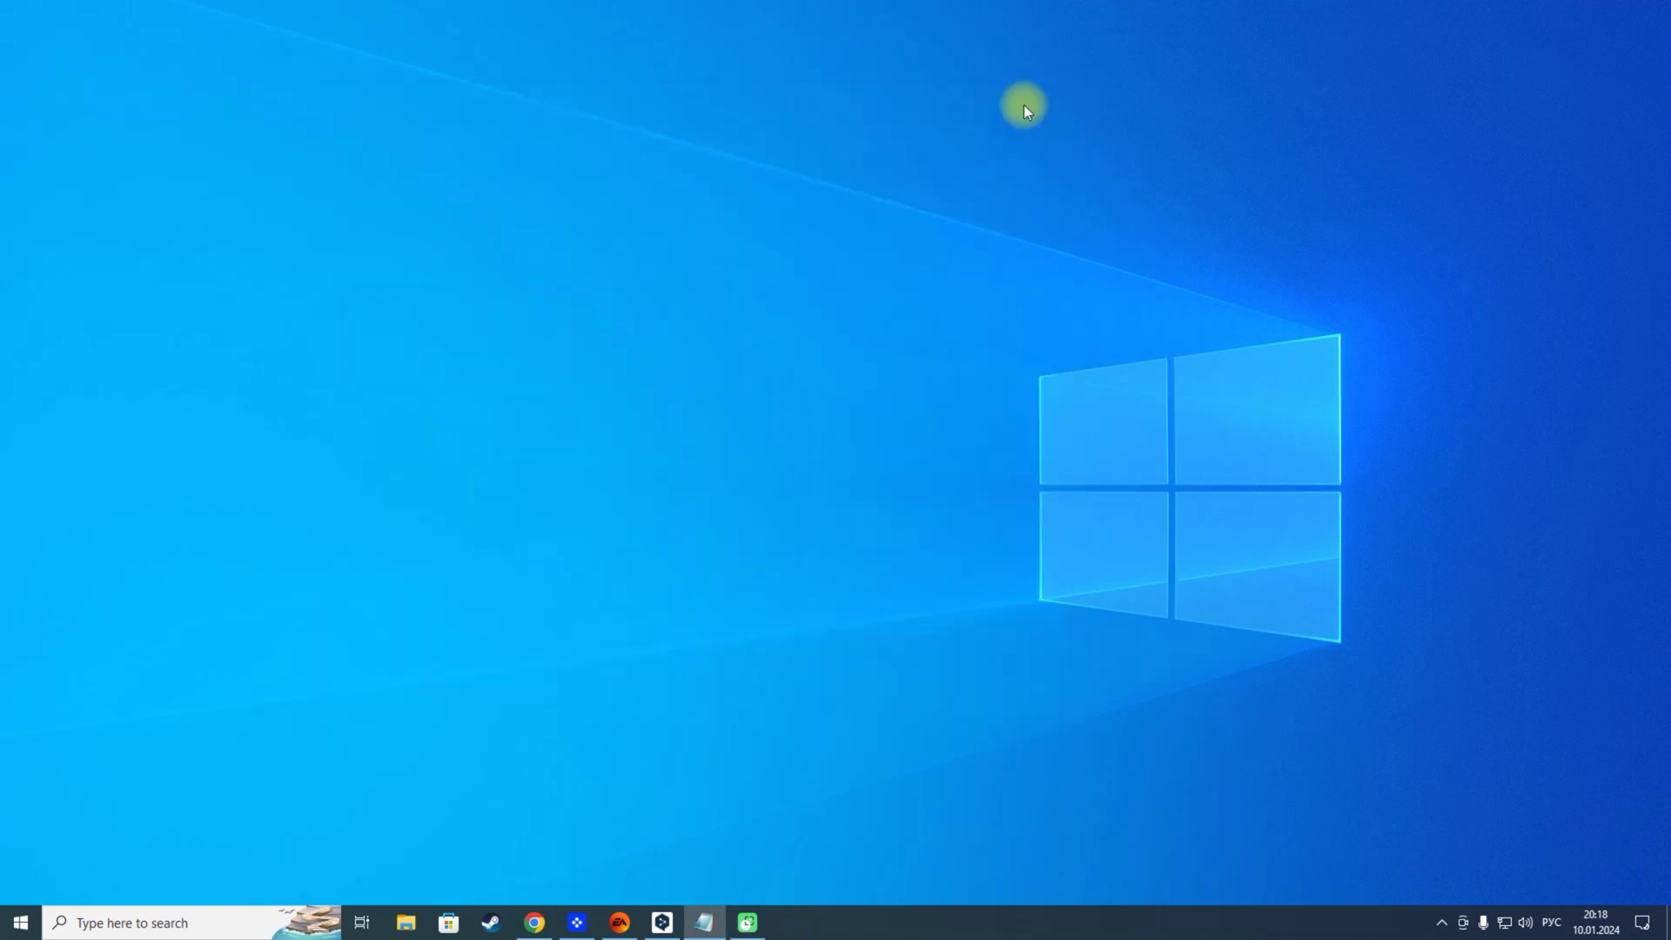
Open Edit power plan, go up to Power Options to check the Ultimate Performance plan selection, and close the window.
{"action": "left_click", "coordinate": [134, 926]}
{"action": "scroll", "coordinate": [239, 841], "scroll_direction": "down", "scroll_amount": 1}
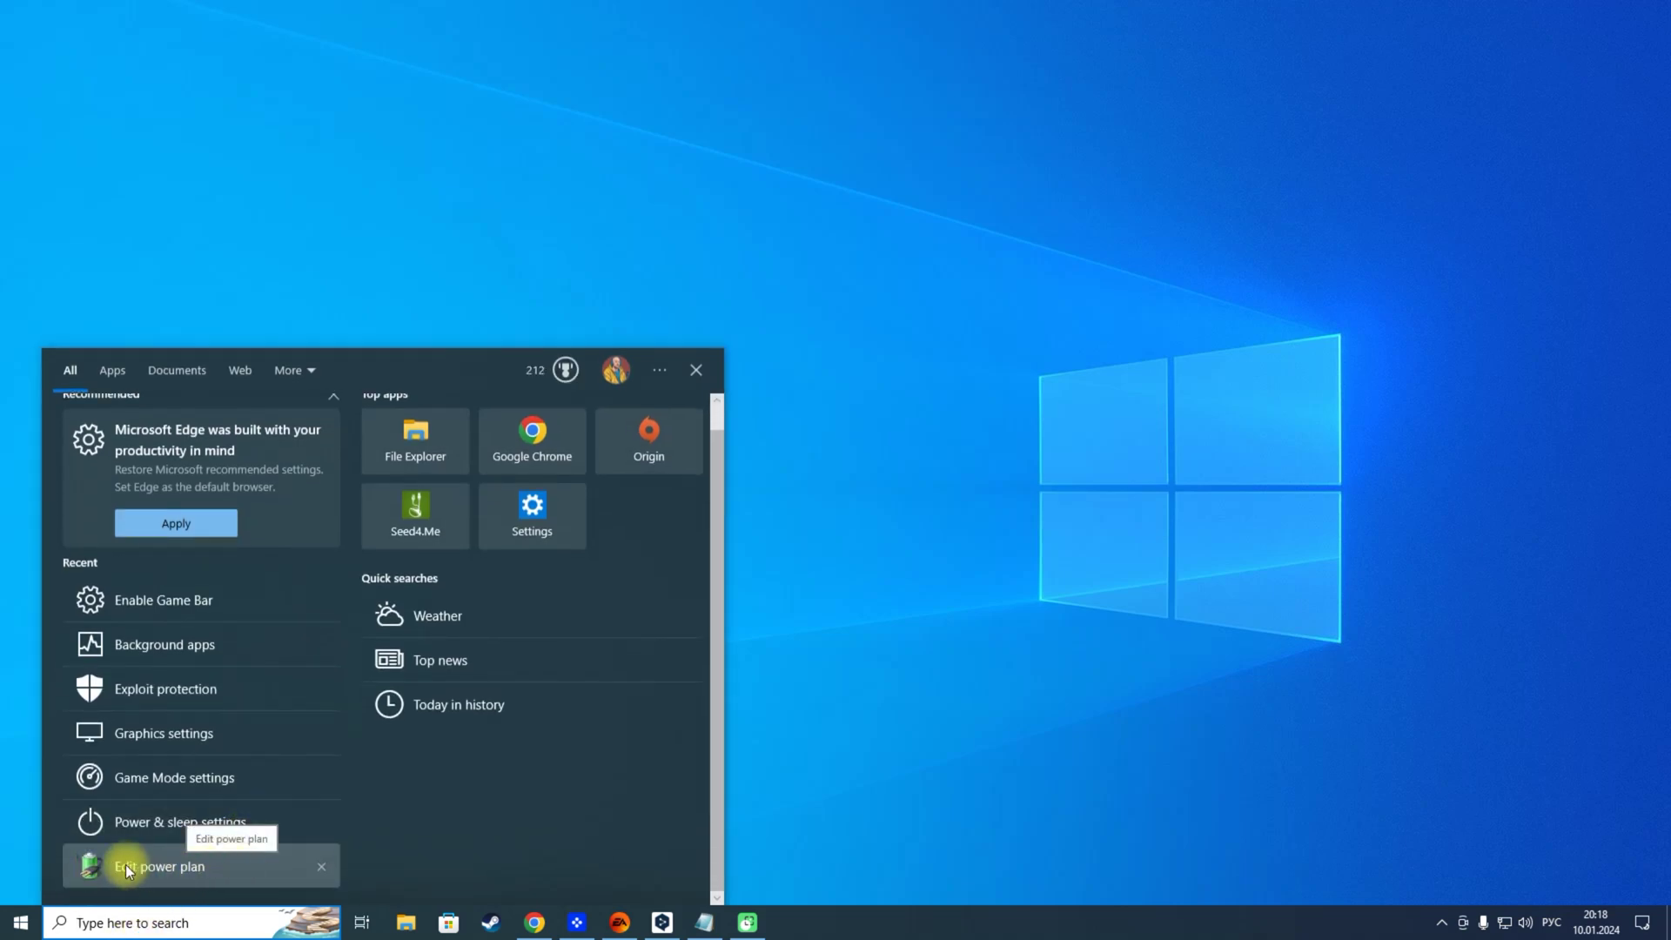
{"action": "left_click", "coordinate": [174, 866]}
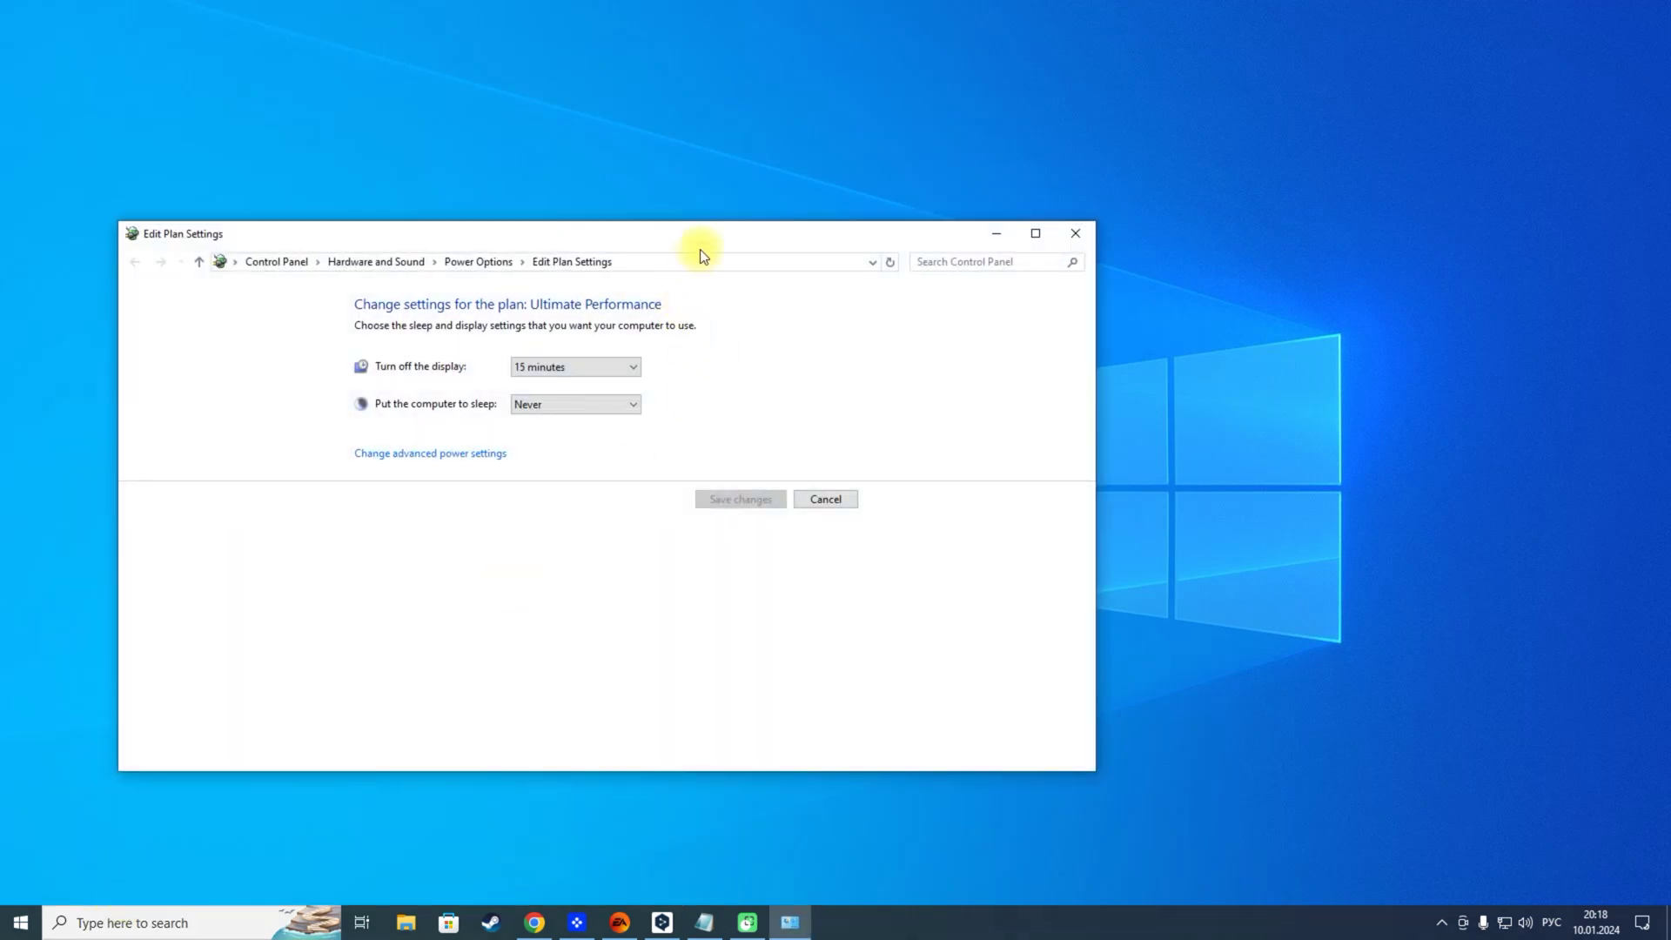
{"action": "left_click_drag", "start_coordinate": [702, 249], "coordinate": [884, 102]}
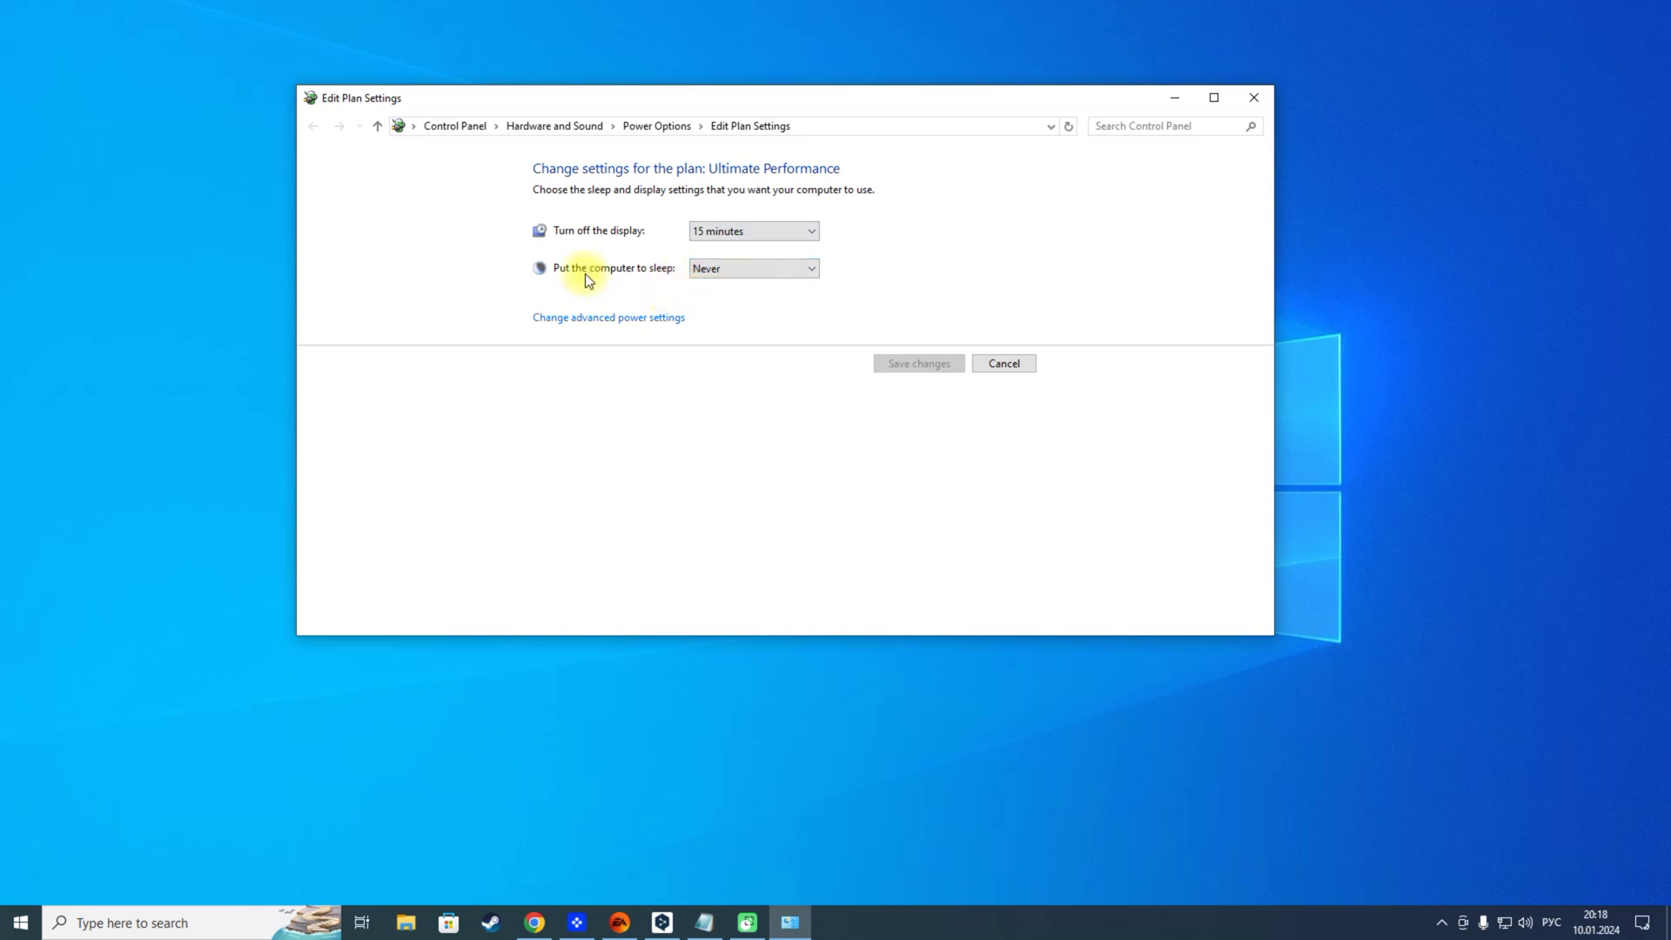
{"action": "left_click", "coordinate": [377, 128]}
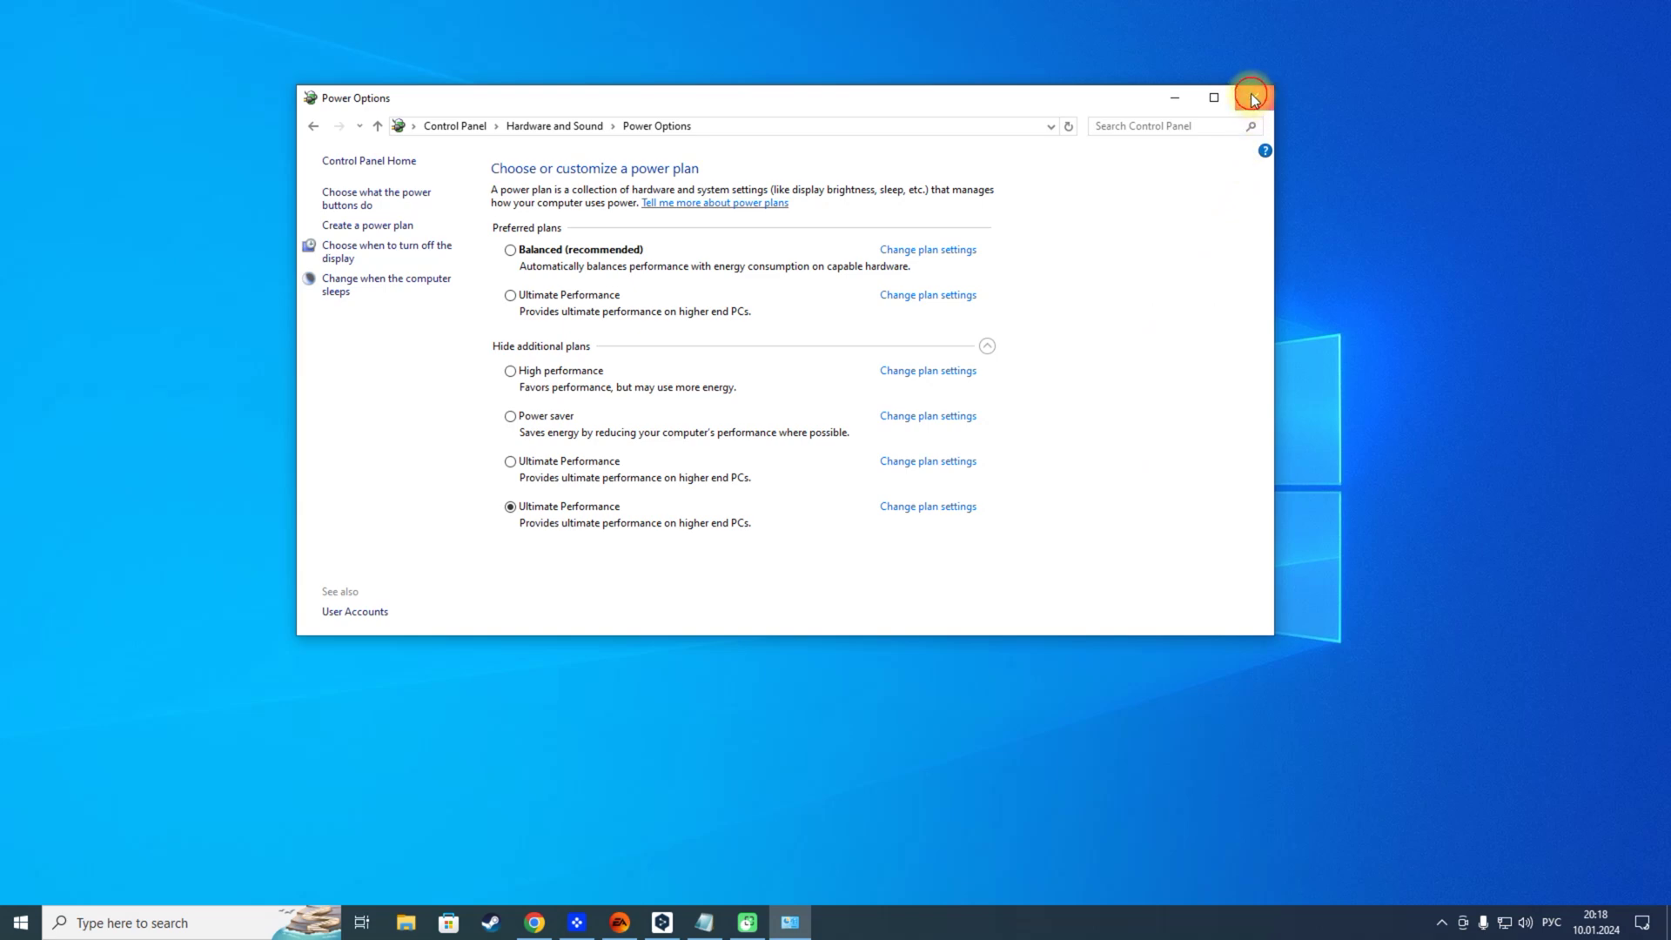
{"action": "left_click", "coordinate": [1251, 96]}
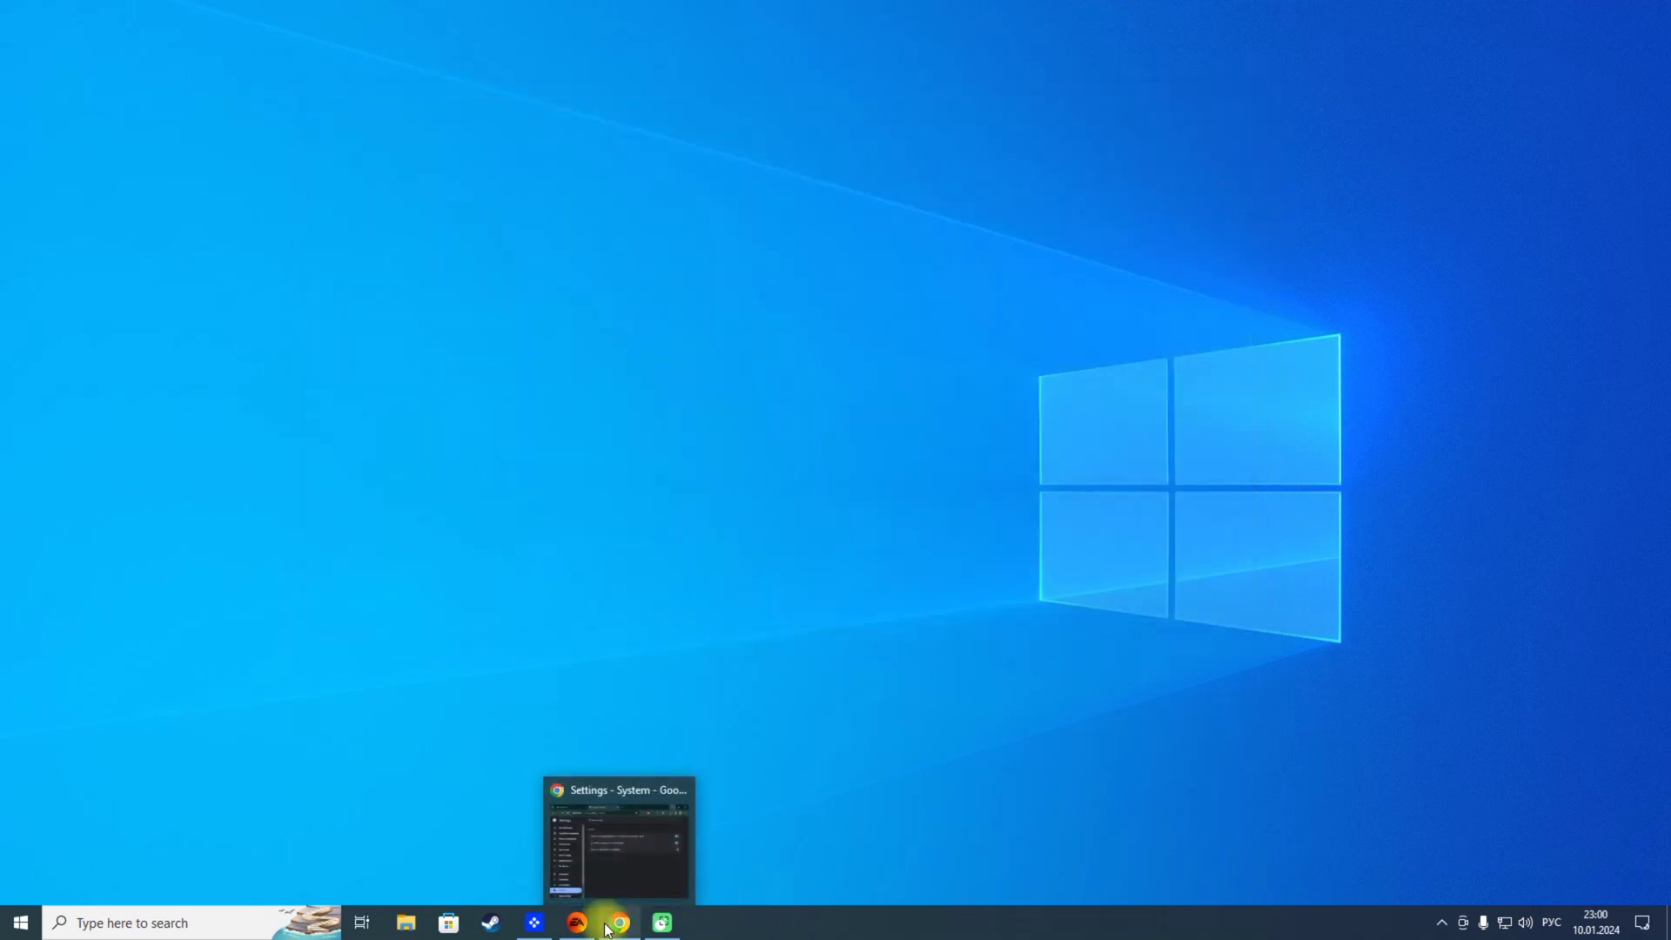
Switch to Google Chrome, turn off Continue running background apps when Google Chrome is closed in the System settings, and close the browser.
{"action": "left_click", "coordinate": [607, 930]}
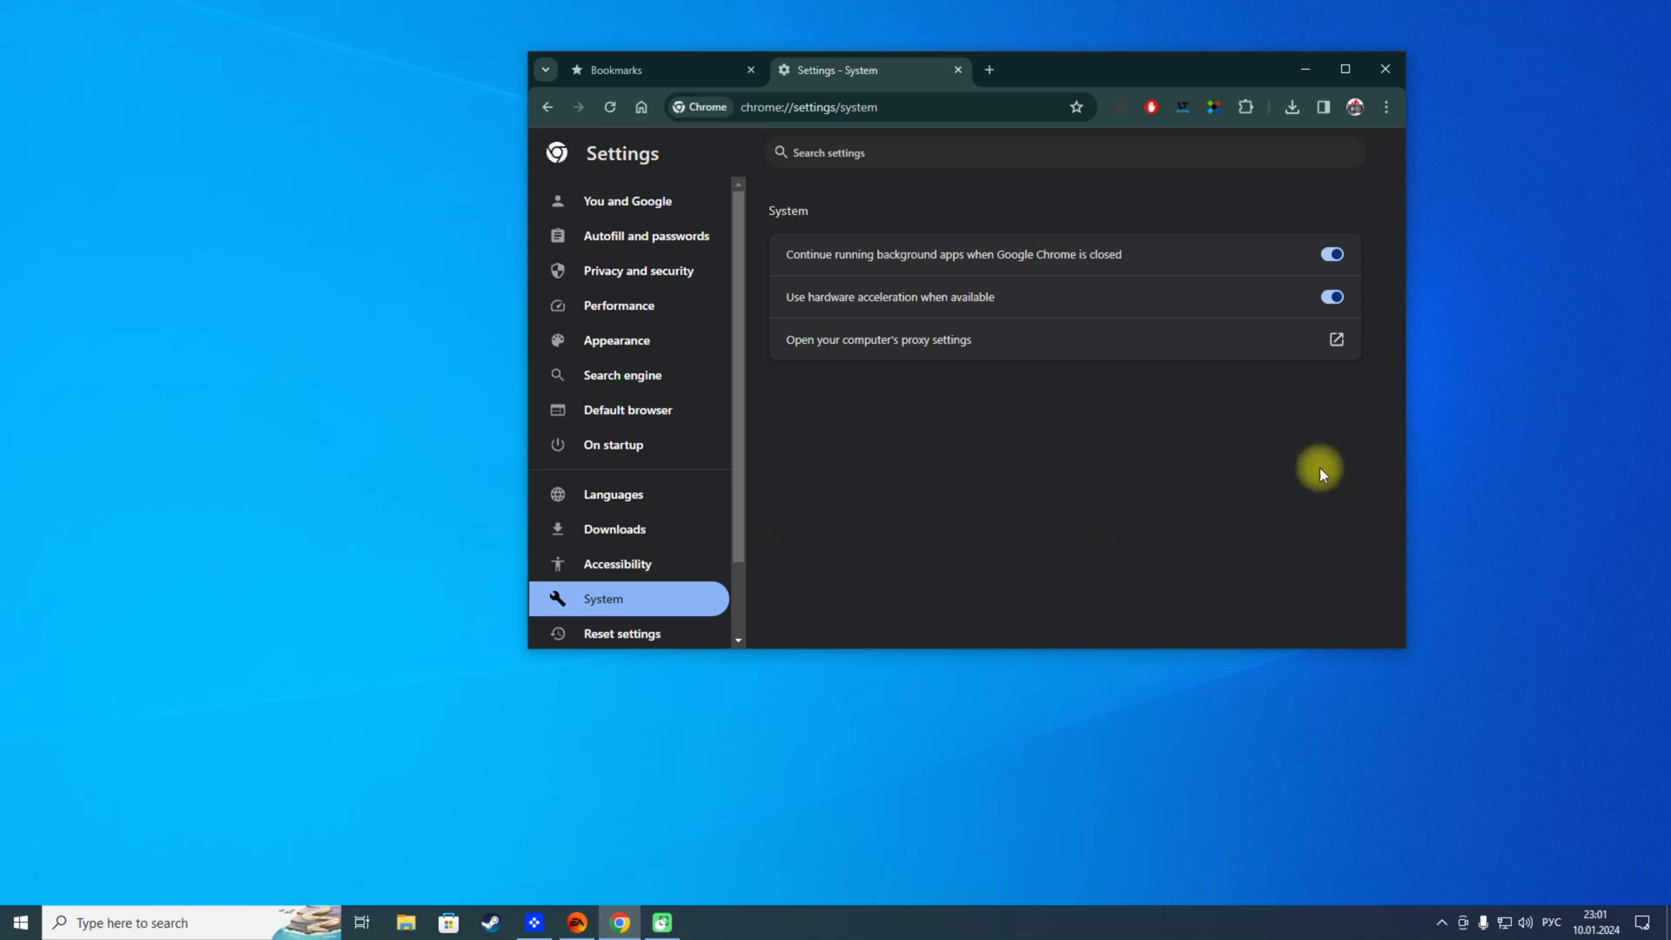
{"action": "left_click", "coordinate": [1388, 107]}
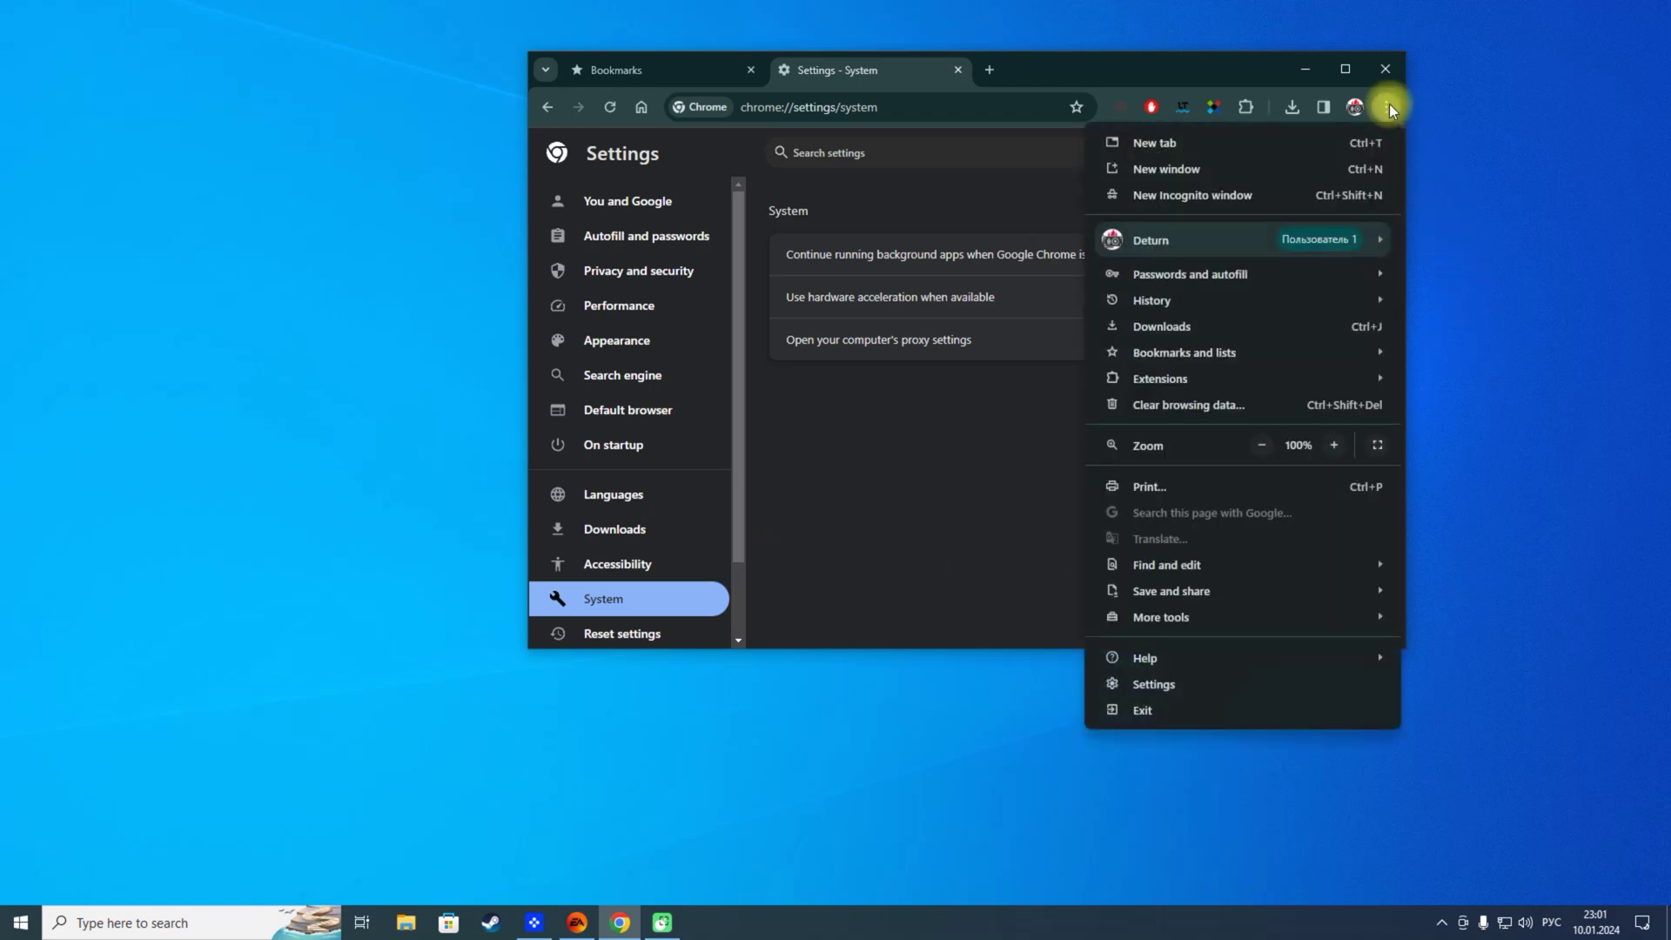
{"action": "left_click", "coordinate": [1192, 688]}
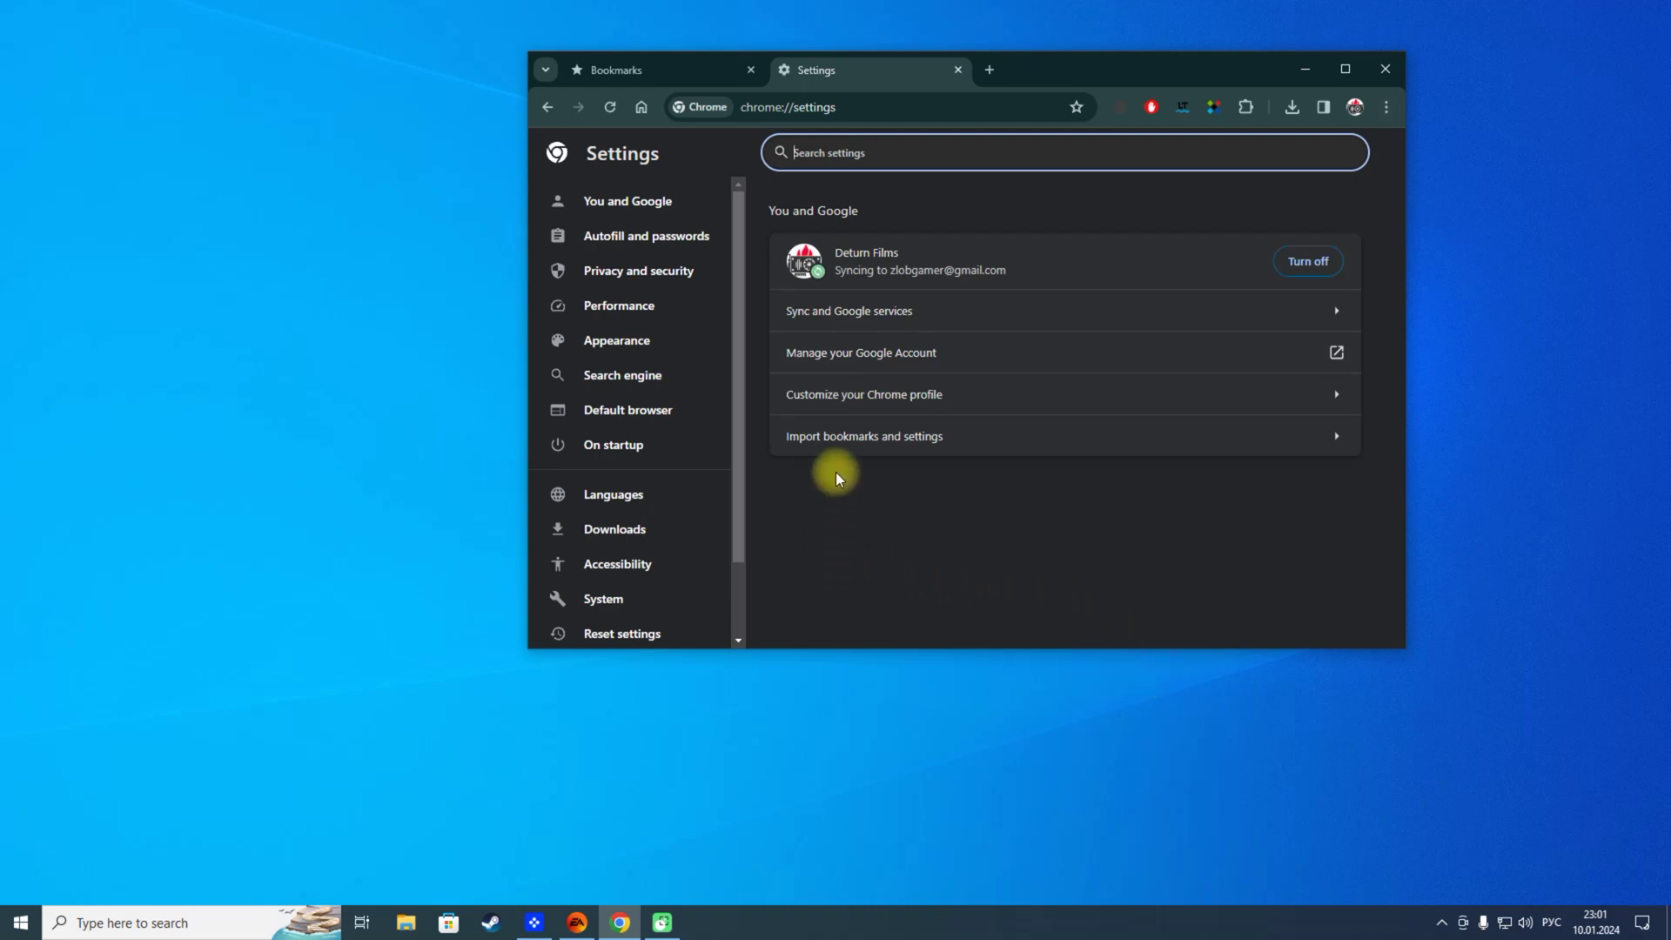
{"action": "scroll", "coordinate": [693, 448], "scroll_direction": "down", "scroll_amount": 1}
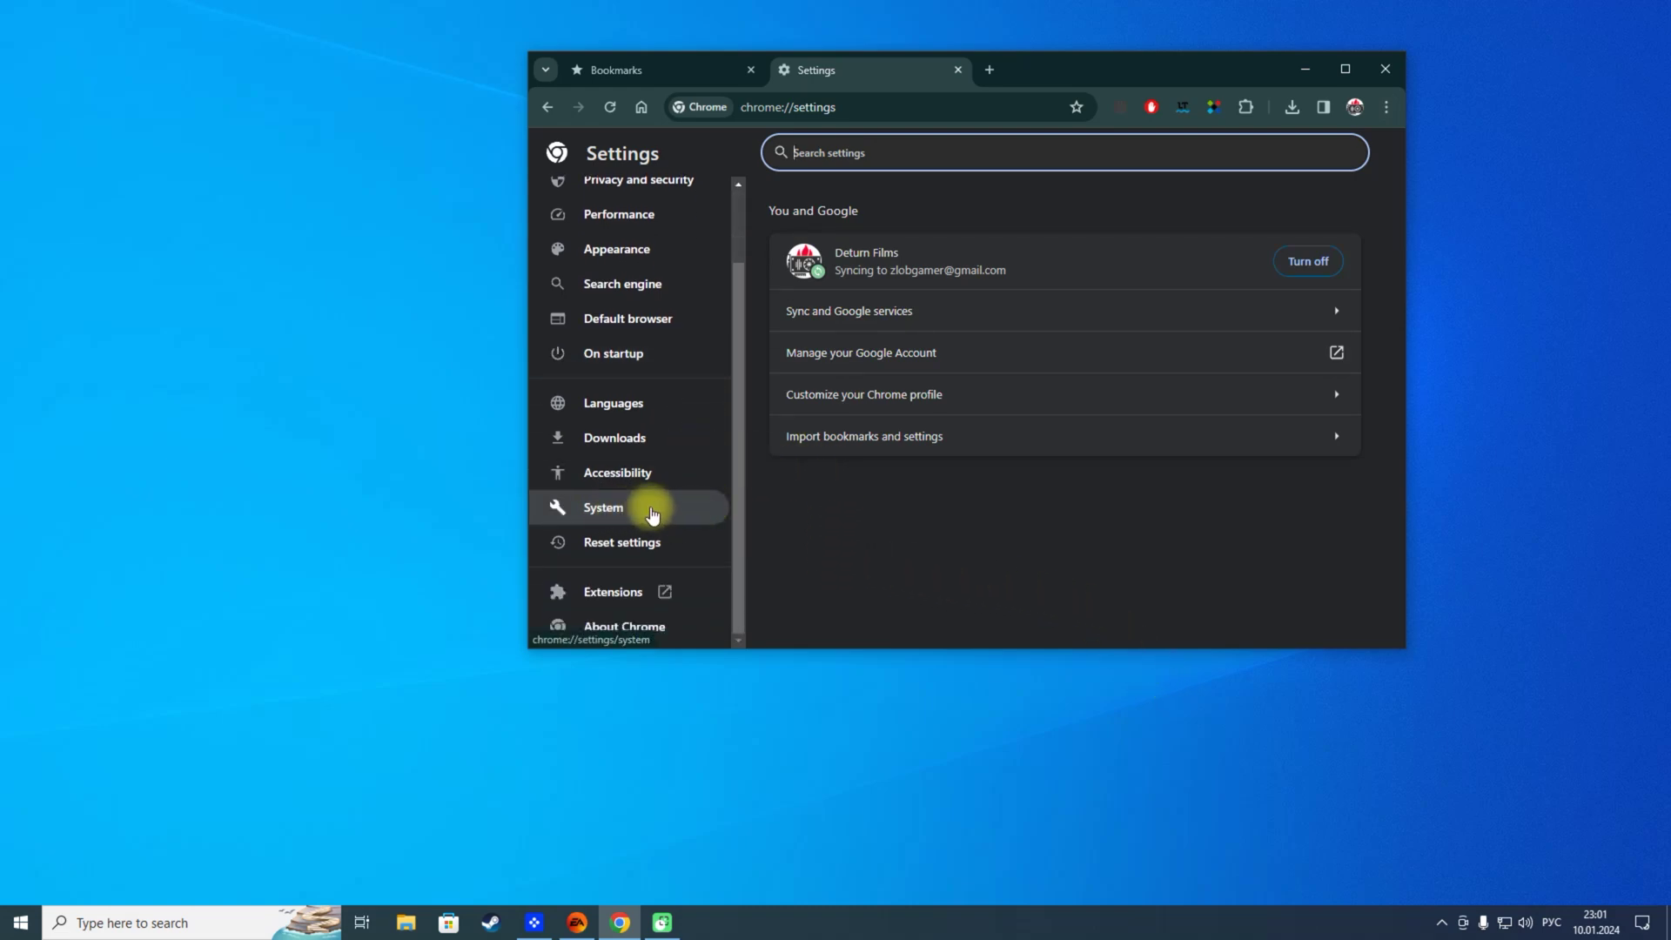
{"action": "left_click", "coordinate": [606, 513]}
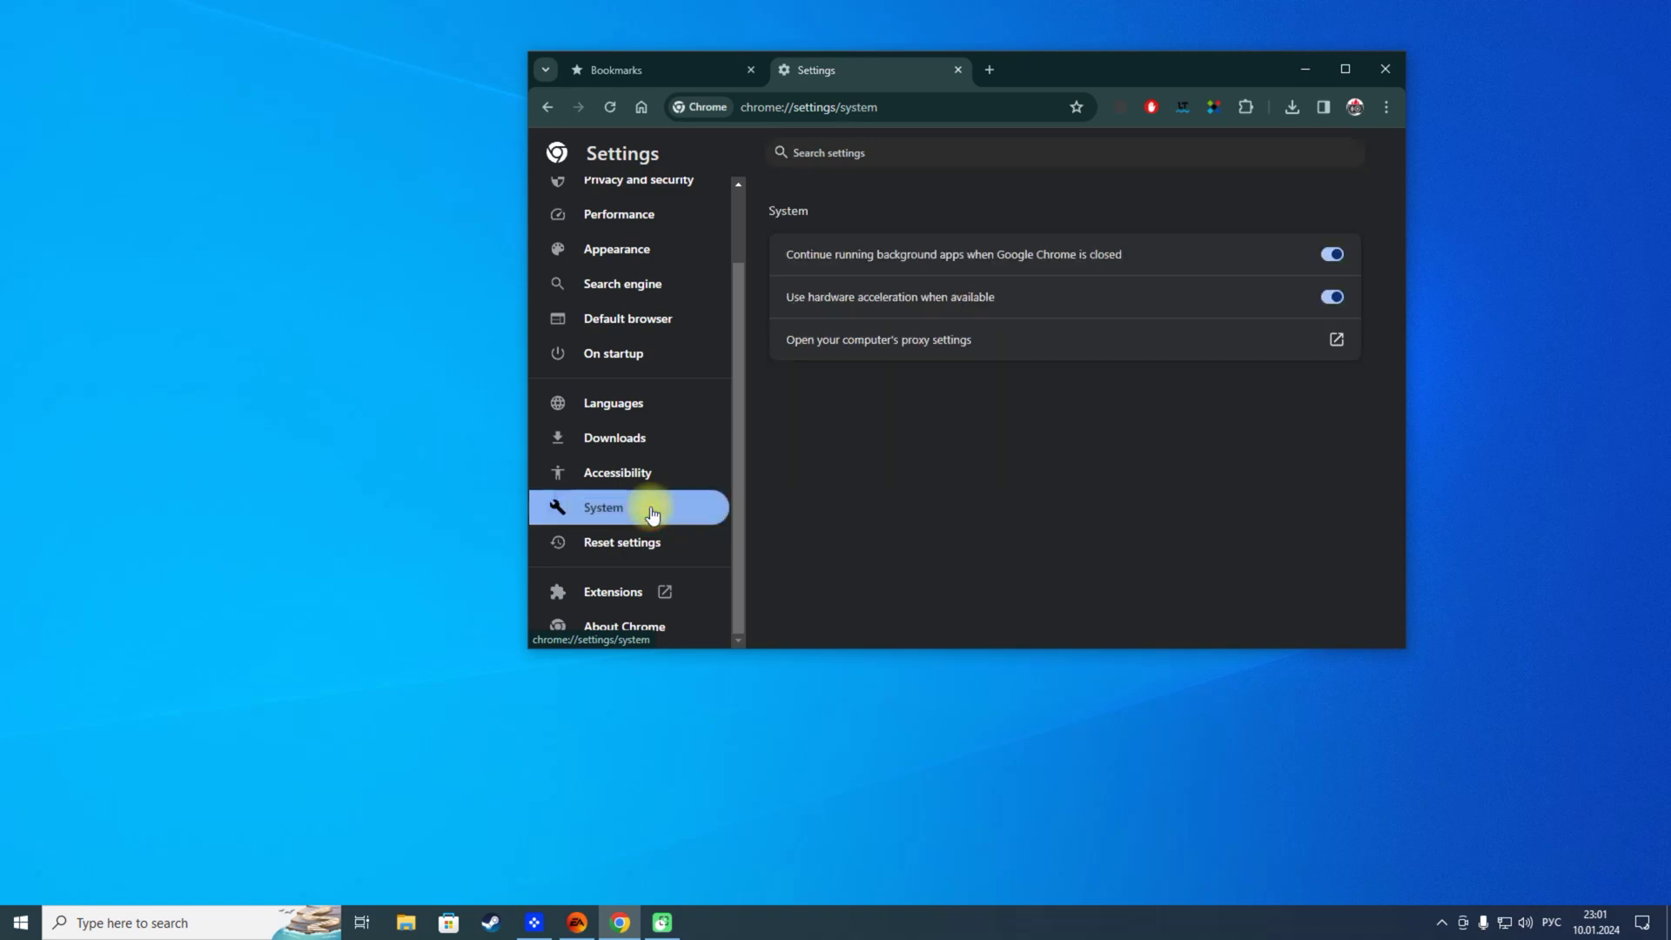
{"action": "left_click", "coordinate": [1334, 256]}
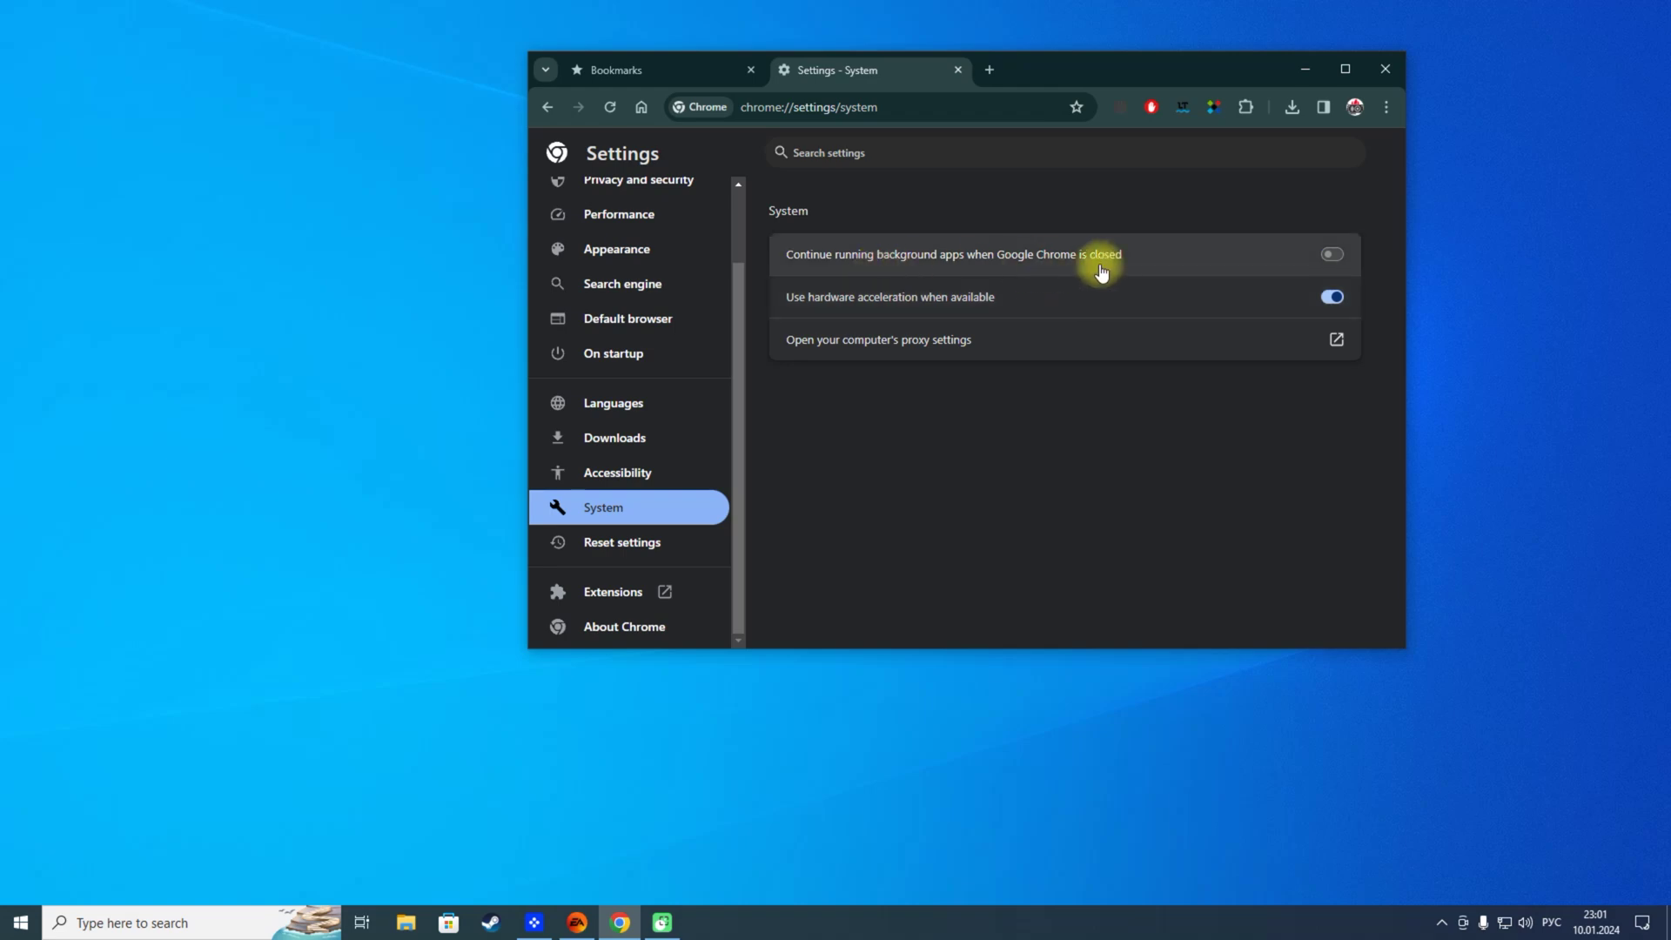
{"action": "left_click", "coordinate": [1384, 68]}
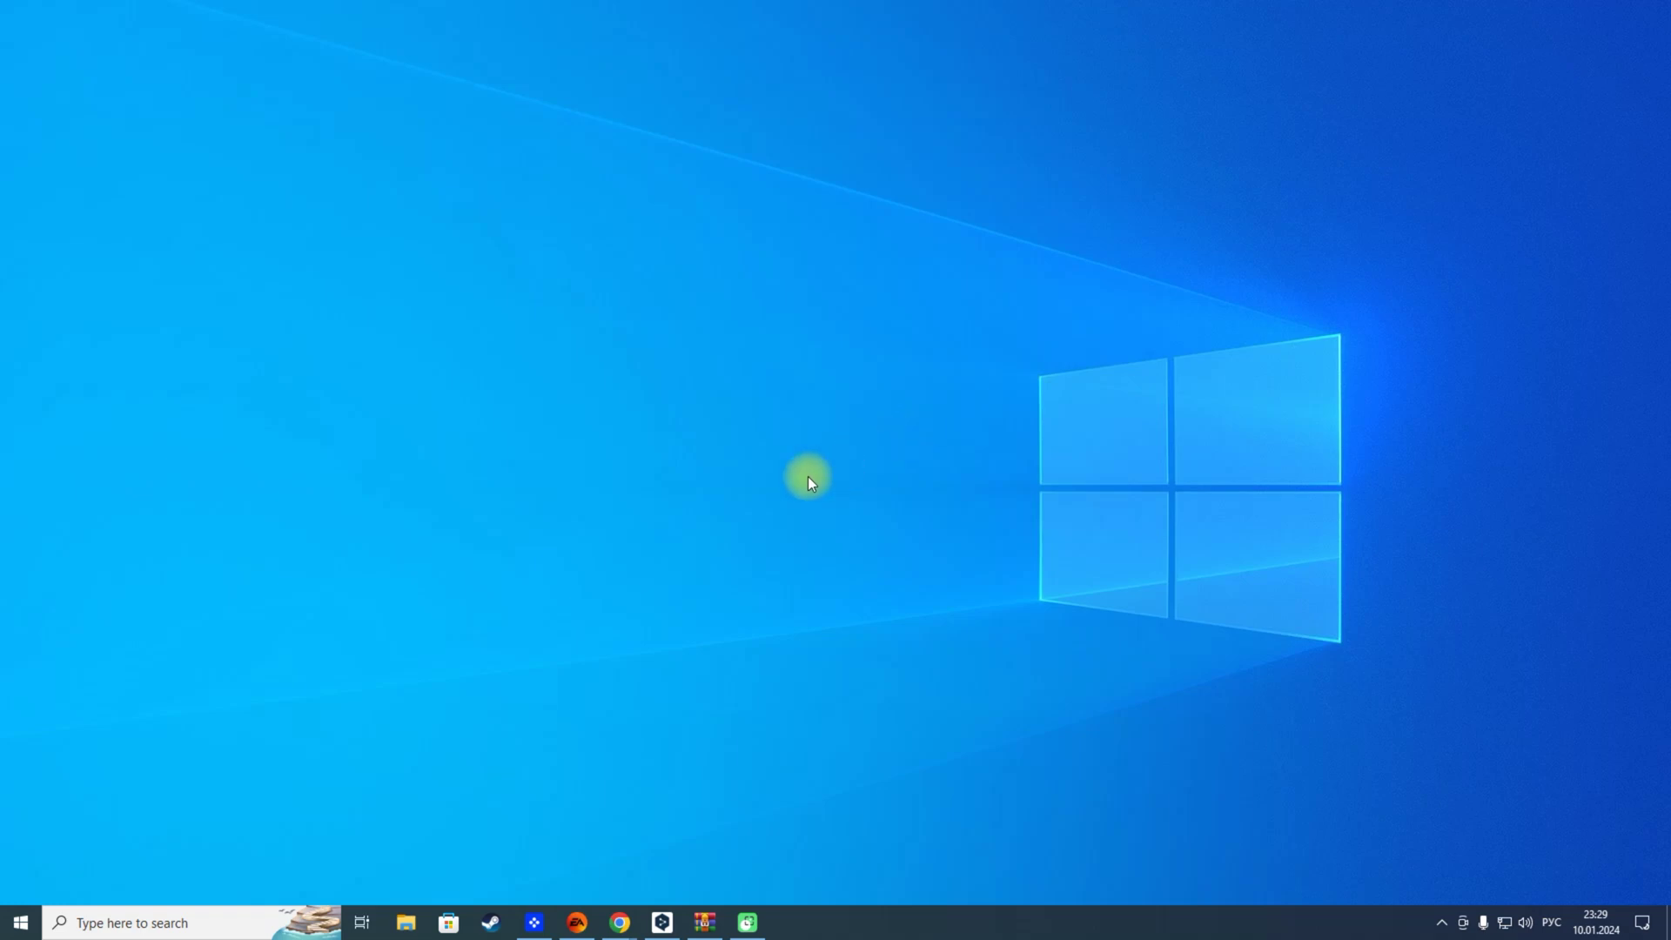
Look over the nvidiaProfileInspector 2.3.0.13 release and its download assets on GitHub in Google Chrome, and close the browser window.
{"action": "mouse_move", "coordinate": [620, 920]}
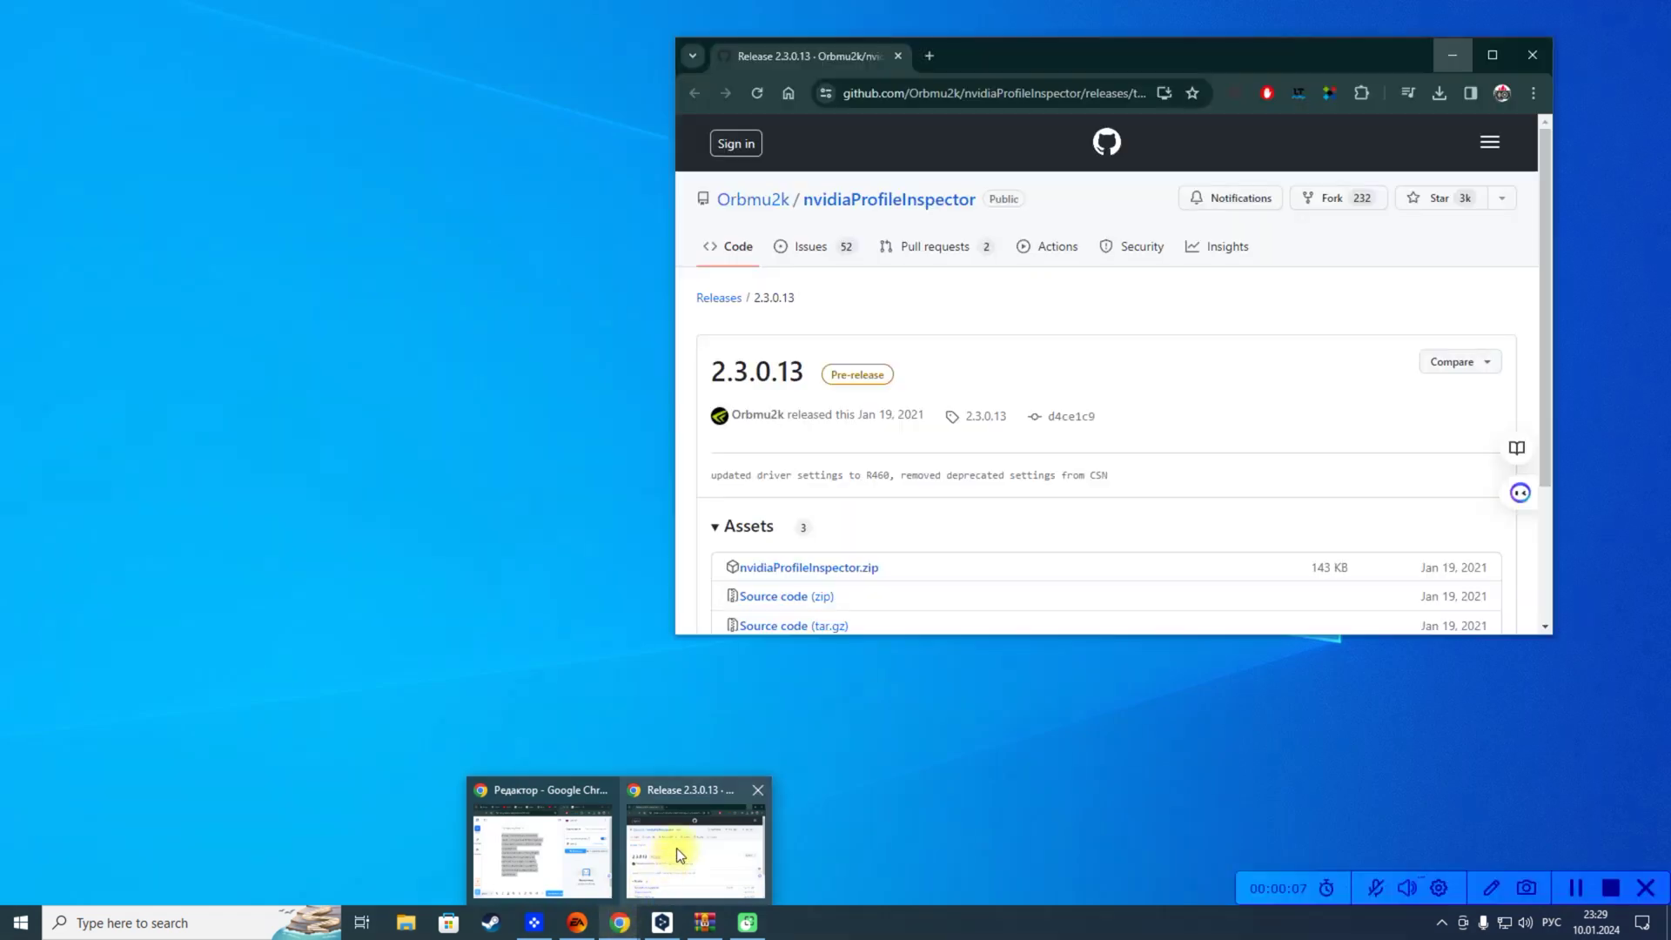
{"action": "left_click", "coordinate": [676, 848]}
{"action": "scroll", "coordinate": [870, 327], "scroll_direction": "down", "scroll_amount": 3}
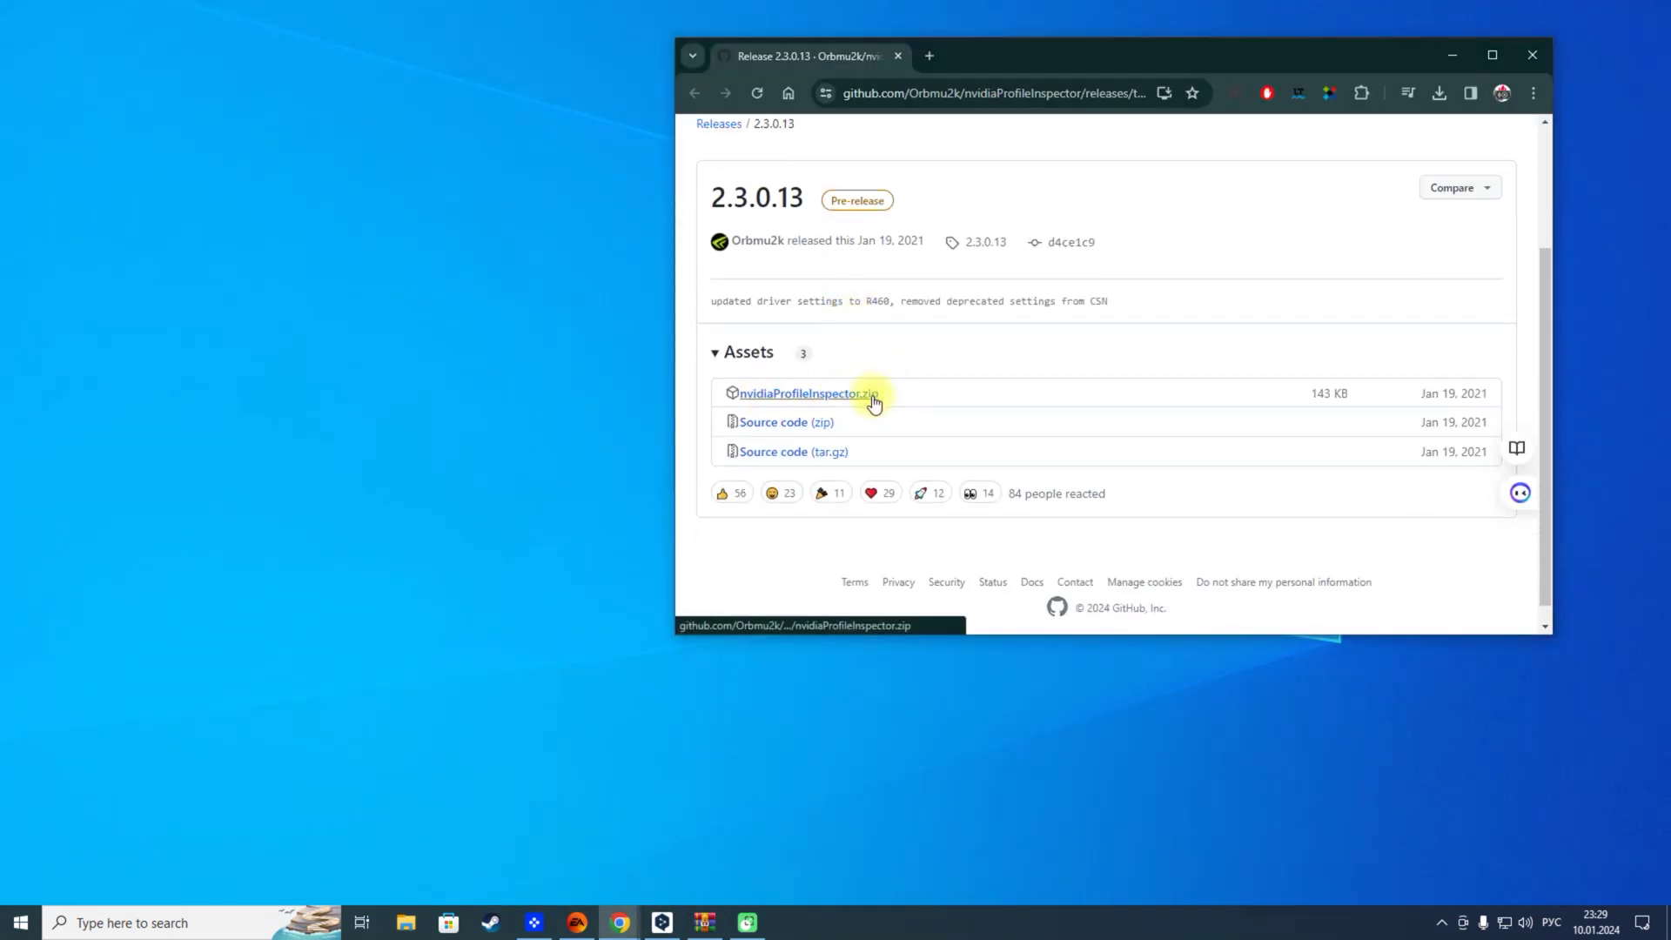
{"action": "scroll", "coordinate": [942, 400], "scroll_direction": "up", "scroll_amount": 2}
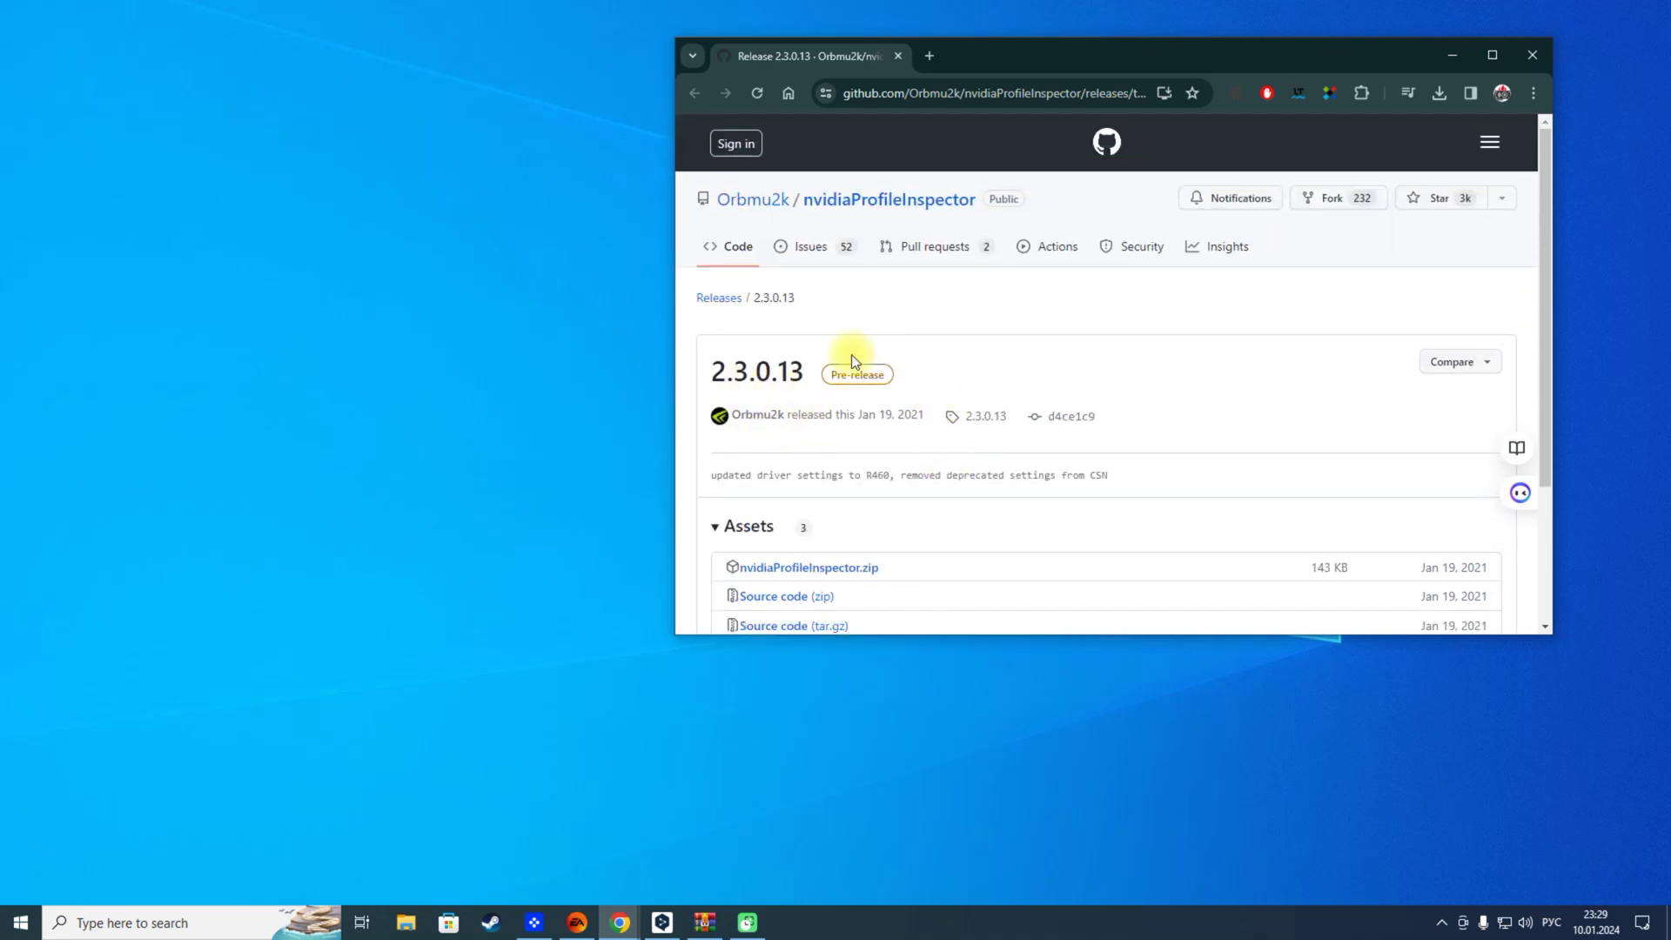
{"action": "mouse_move", "coordinate": [1064, 416]}
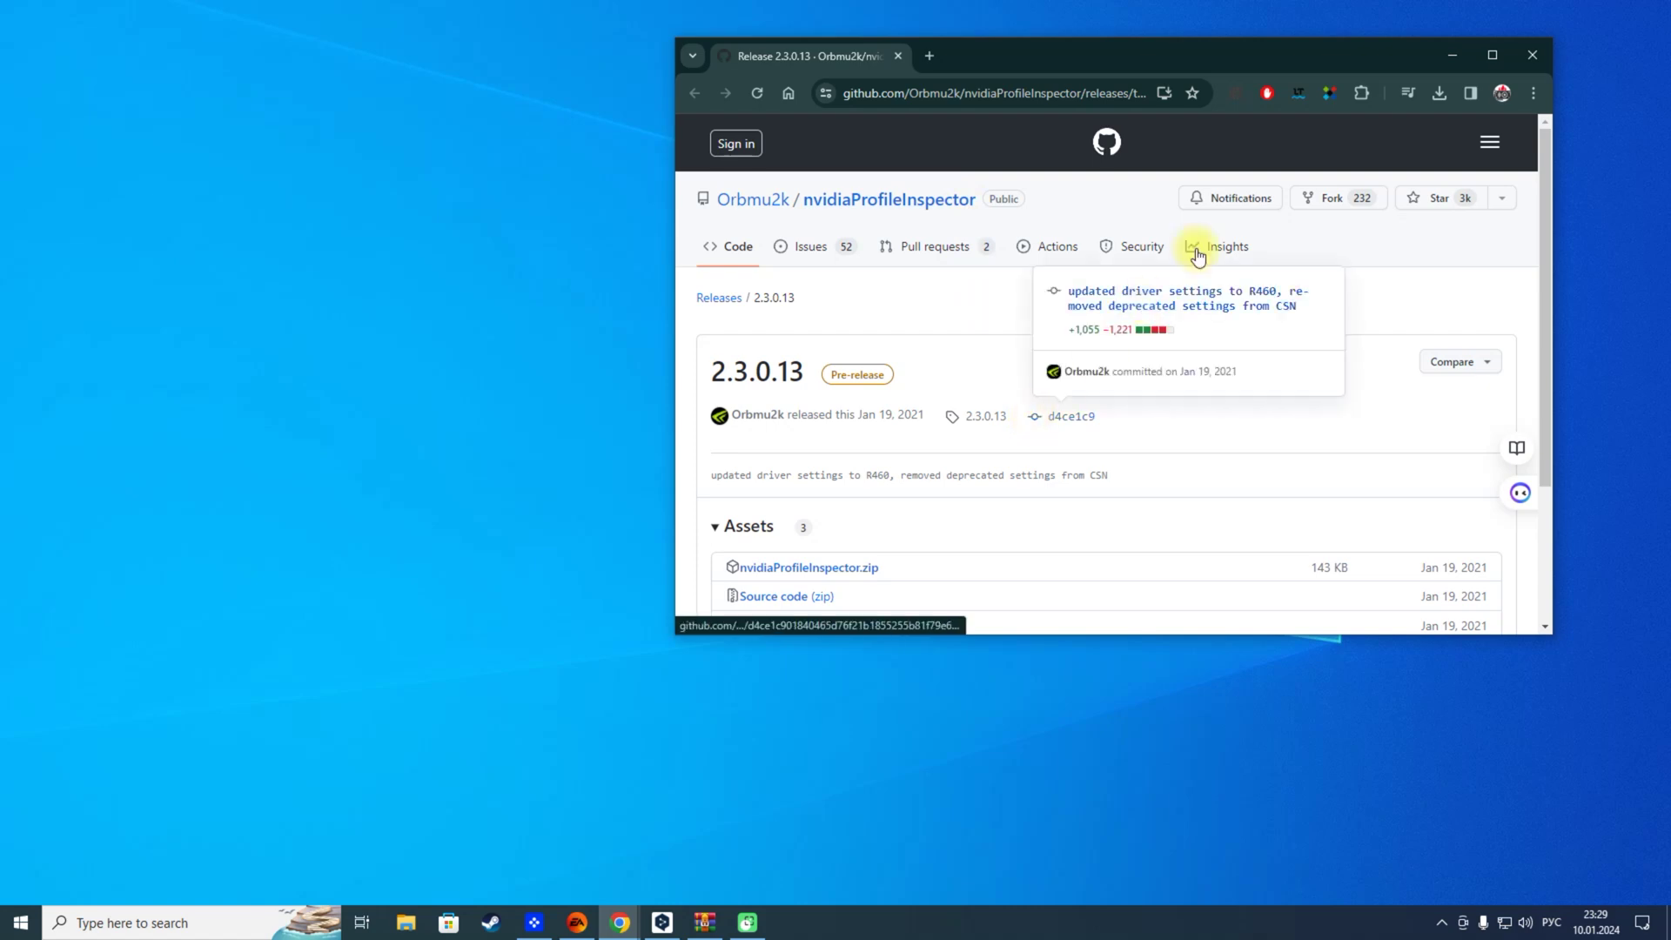
{"action": "left_click", "coordinate": [1533, 54]}
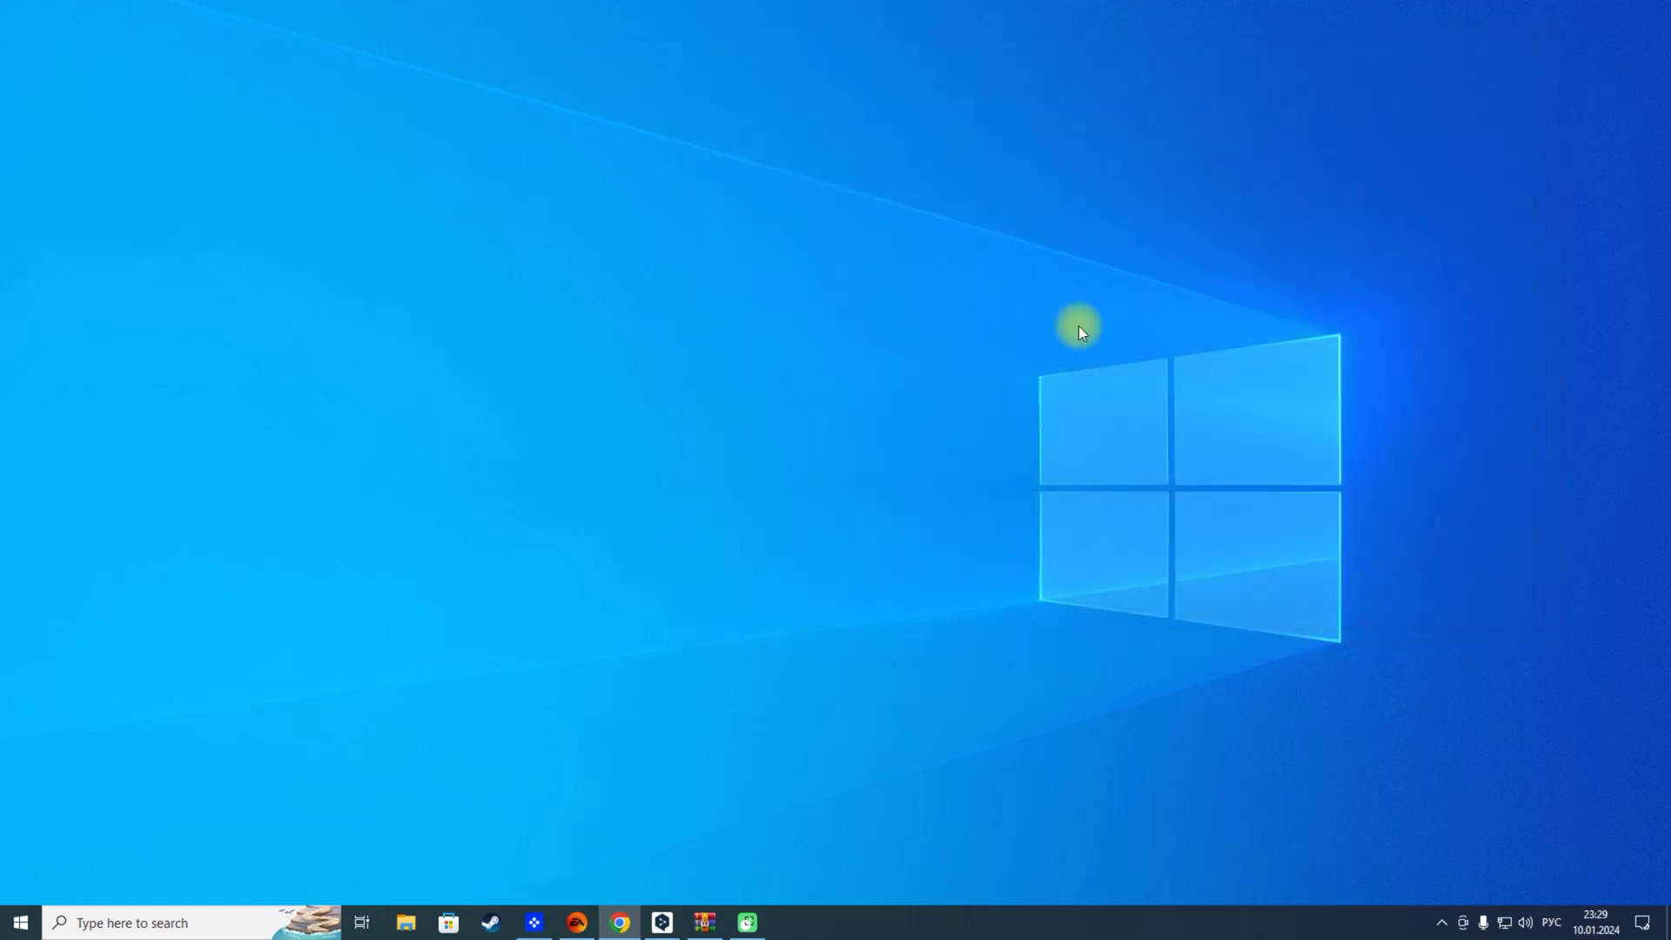
Extract Free Settings .nip and the Nvidia Profile Inspector application from FPS Boost Pack (1).rar to the desktop, and place their icons apart.
{"action": "left_click", "coordinate": [705, 922]}
{"action": "left_click_drag", "start_coordinate": [1102, 197], "coordinate": [1116, 112]}
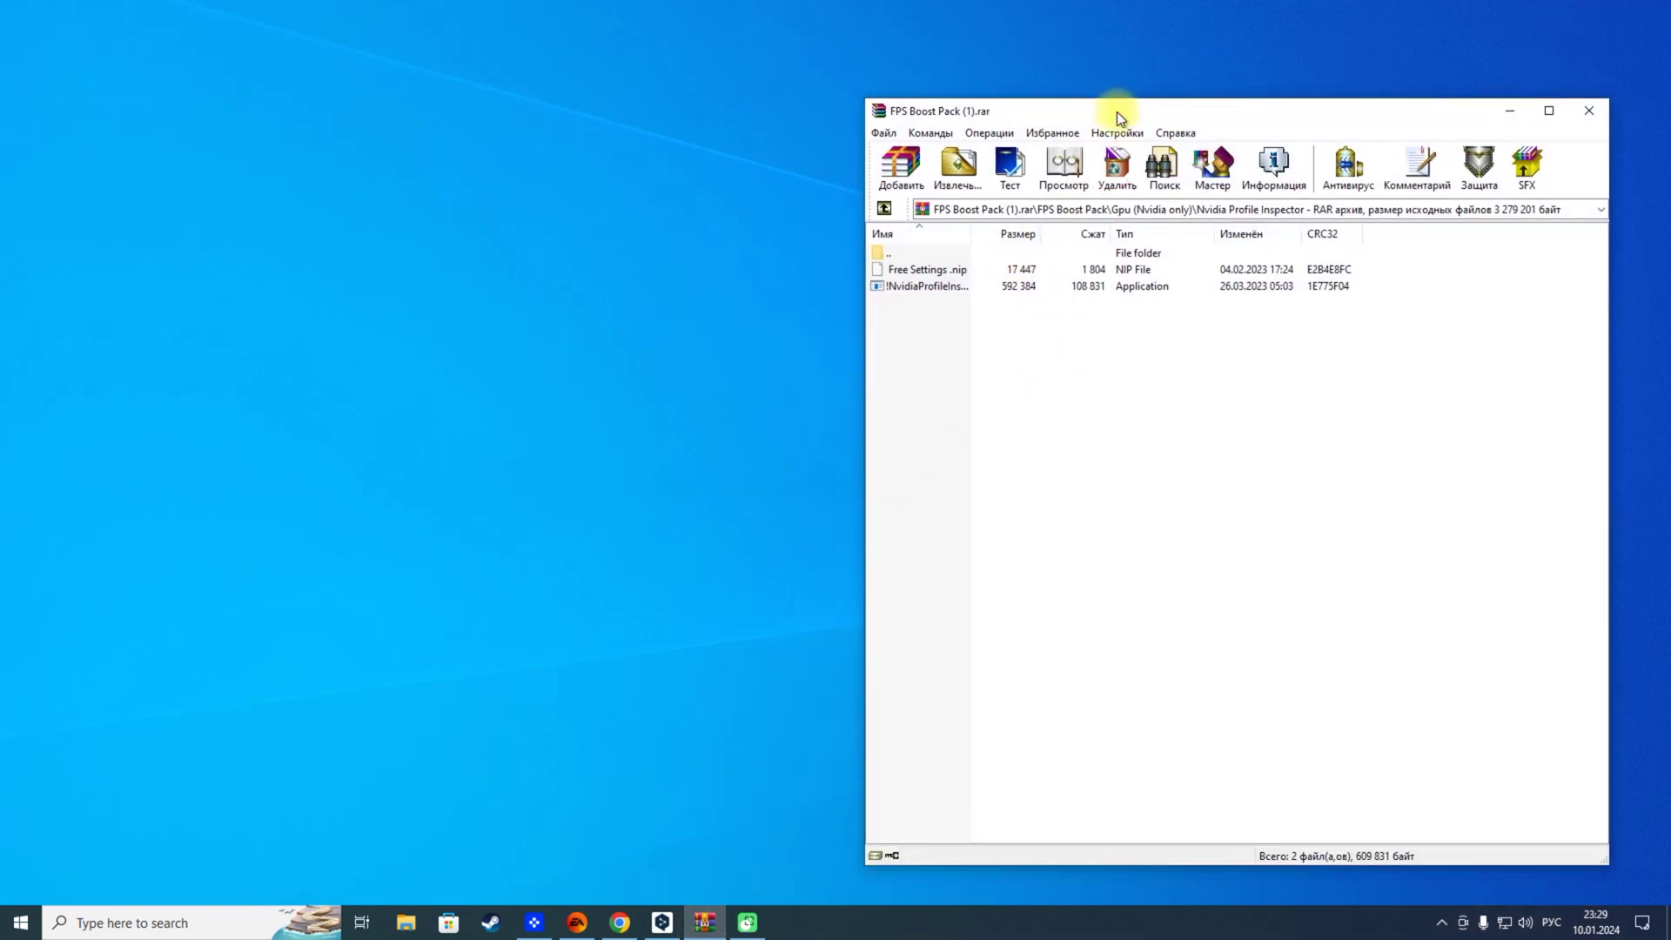
{"action": "left_click_drag", "start_coordinate": [953, 304], "coordinate": [649, 291]}
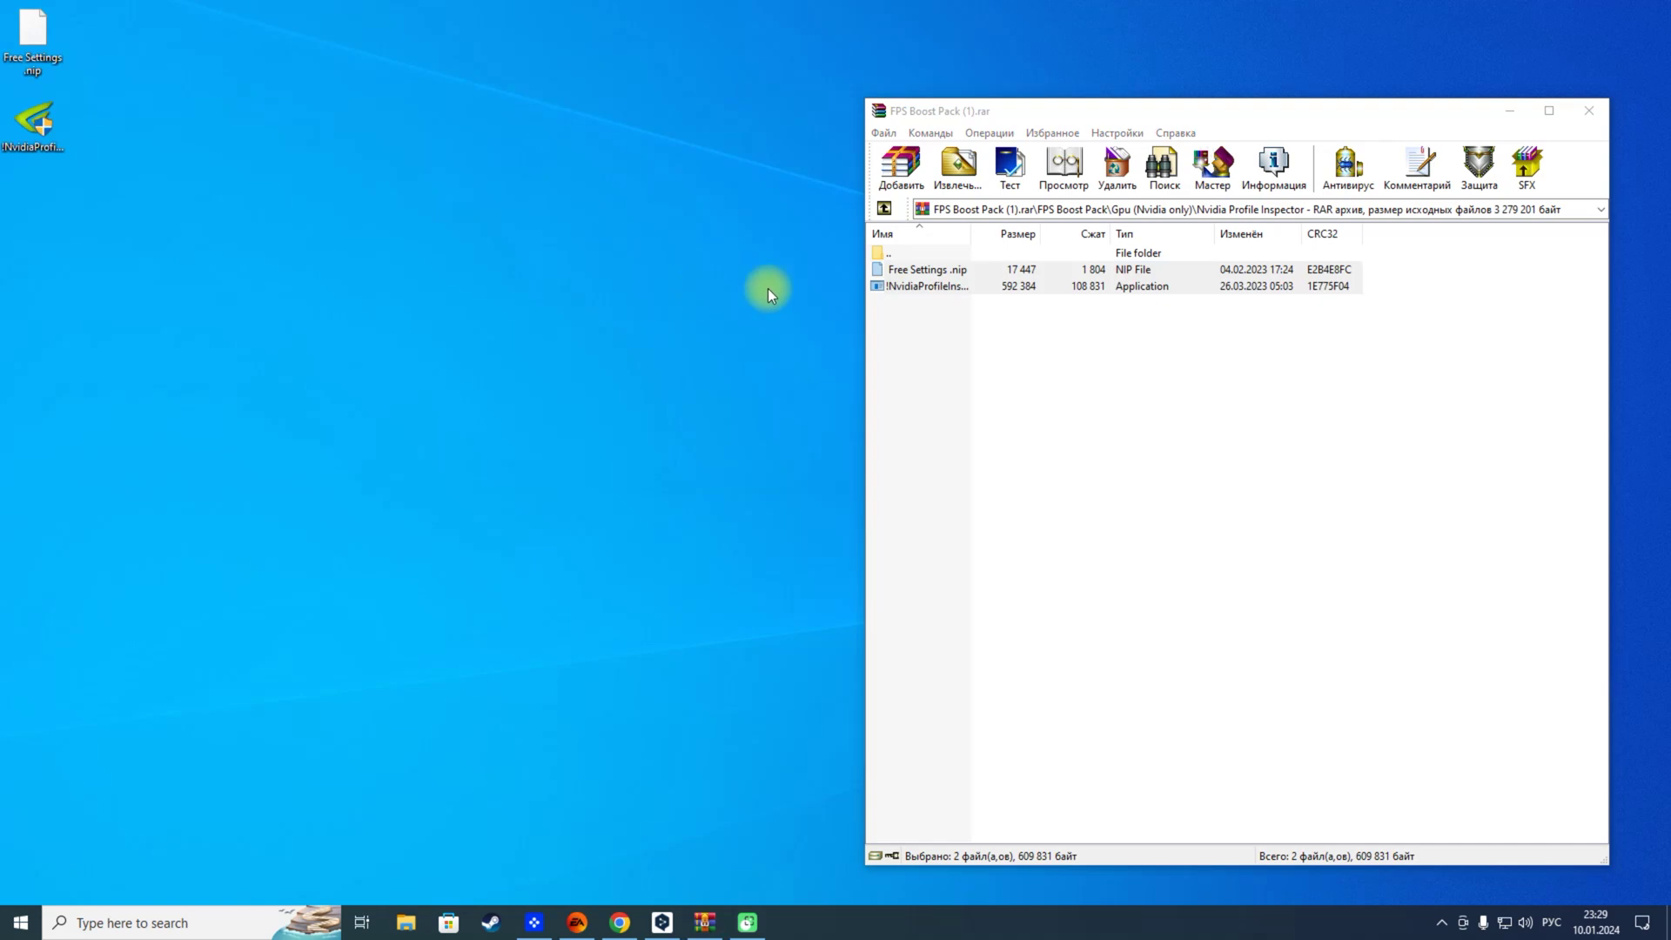
{"action": "left_click", "coordinate": [1511, 110]}
{"action": "left_click_drag", "start_coordinate": [33, 122], "coordinate": [1045, 152]}
{"action": "left_click_drag", "start_coordinate": [33, 35], "coordinate": [755, 139]}
Launch NVIDIA Profile Inspector from the desktop and look through the settings of the _GLOBAL_DRIVER_PROFILE (Base Profile).
{"action": "double_click", "coordinate": [1025, 122]}
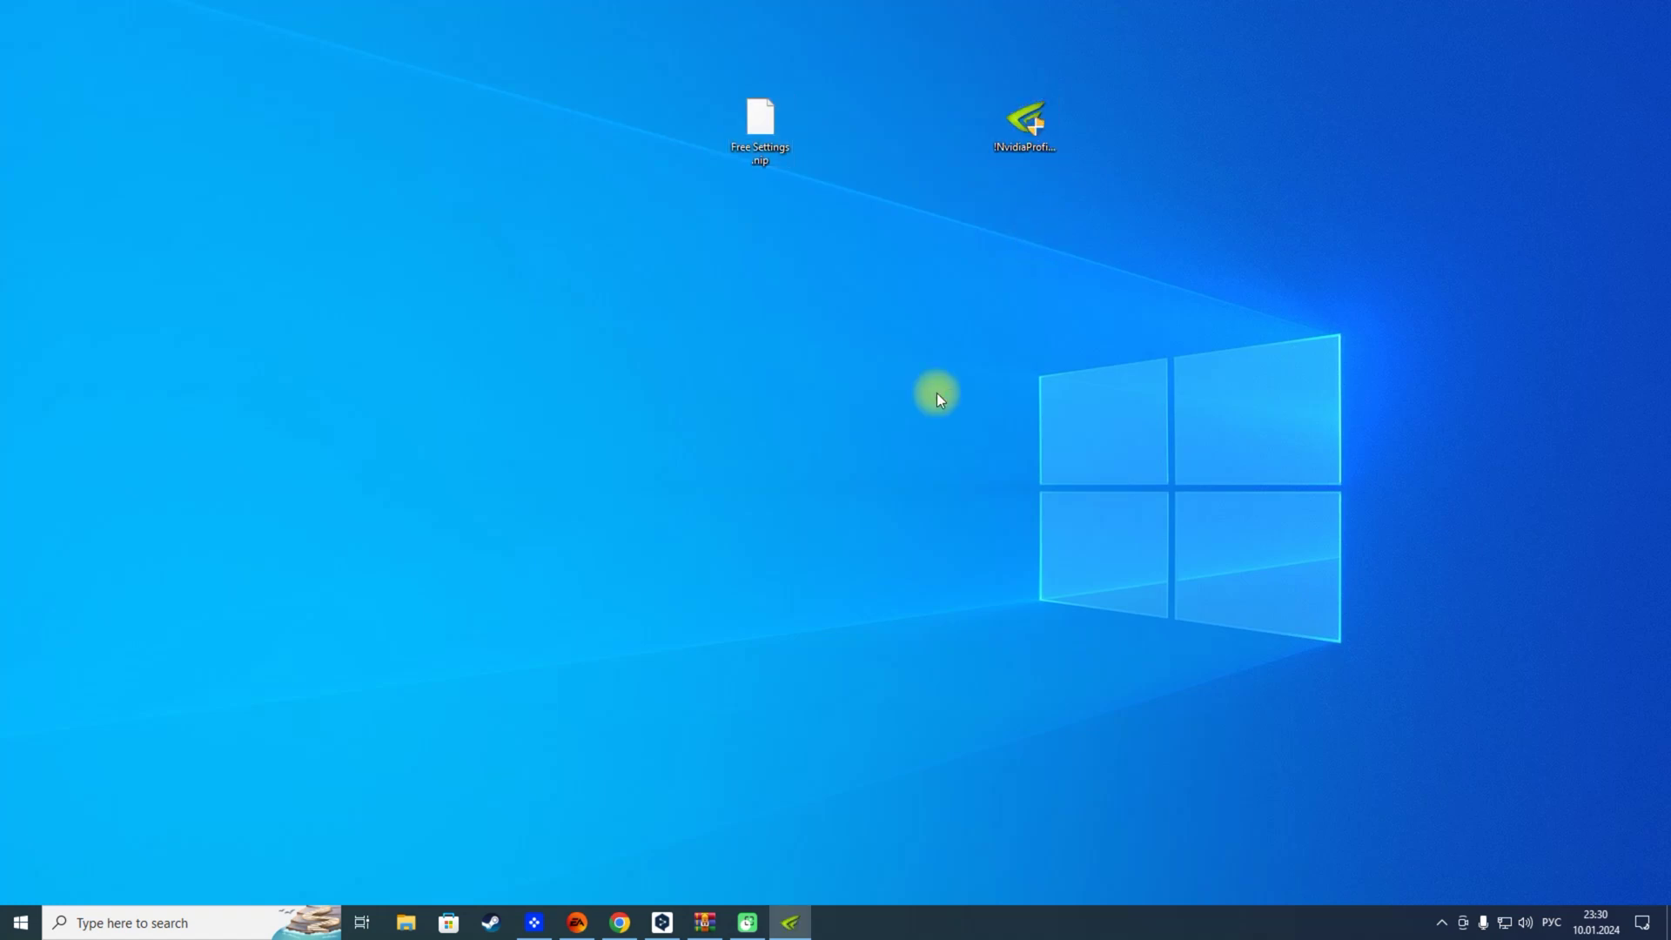
{"action": "left_click_drag", "start_coordinate": [1654, 96], "coordinate": [1389, 92]}
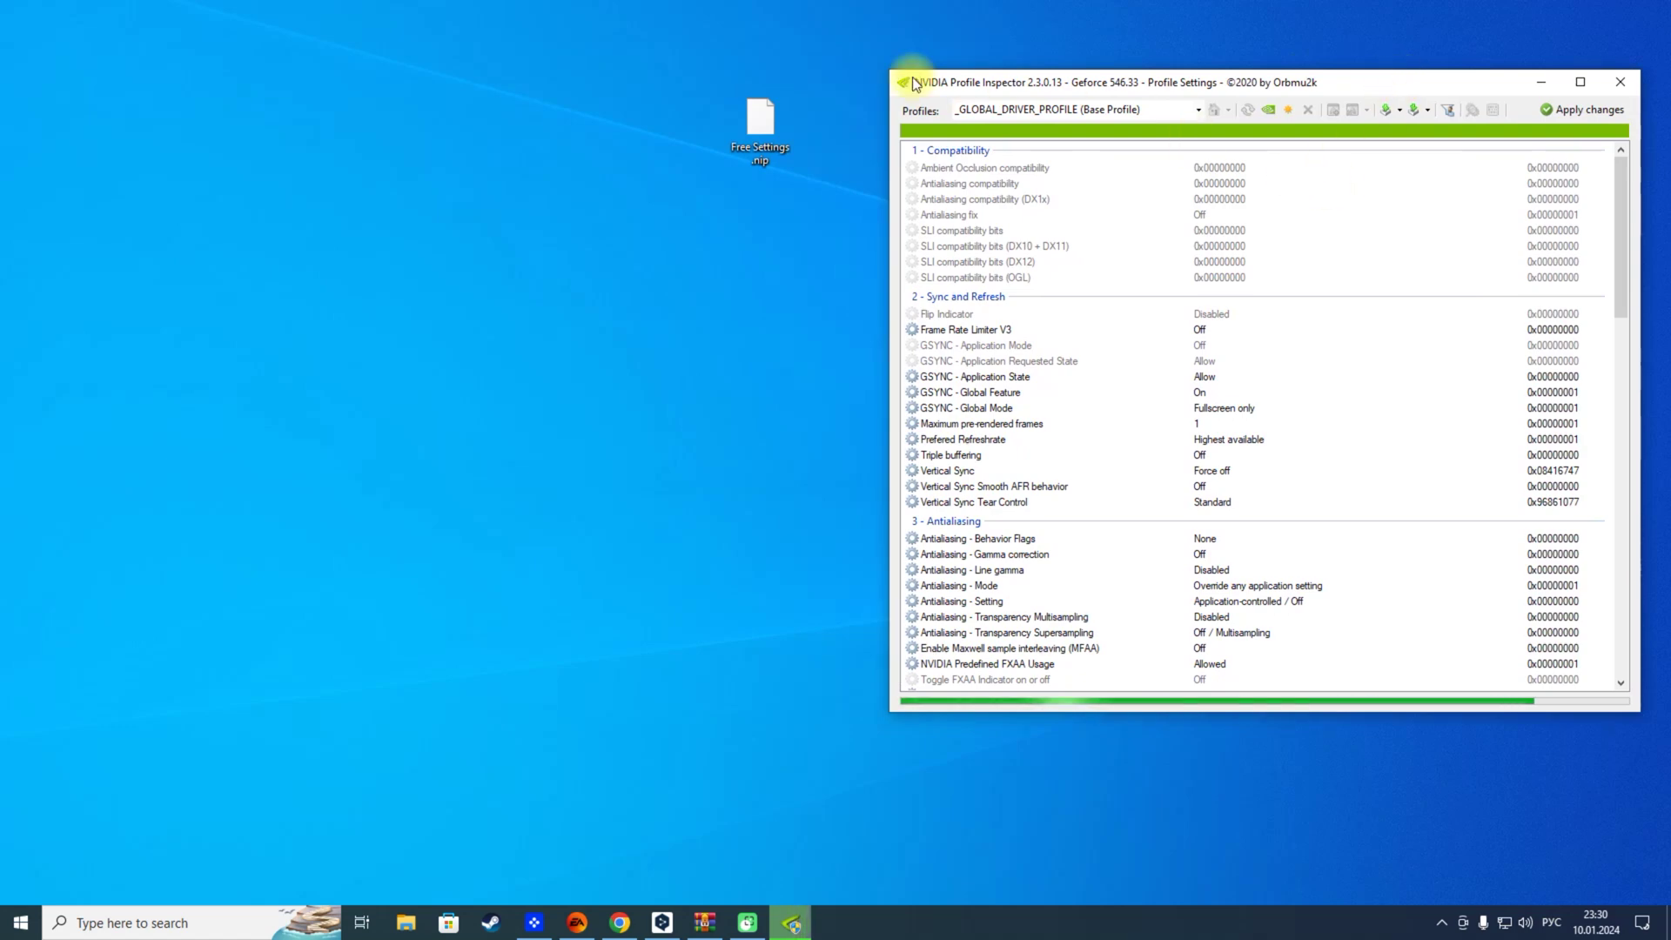
{"action": "scroll", "coordinate": [1293, 281], "scroll_direction": "down", "scroll_amount": 8}
{"action": "scroll", "coordinate": [1288, 282], "scroll_direction": "up", "scroll_amount": 8}
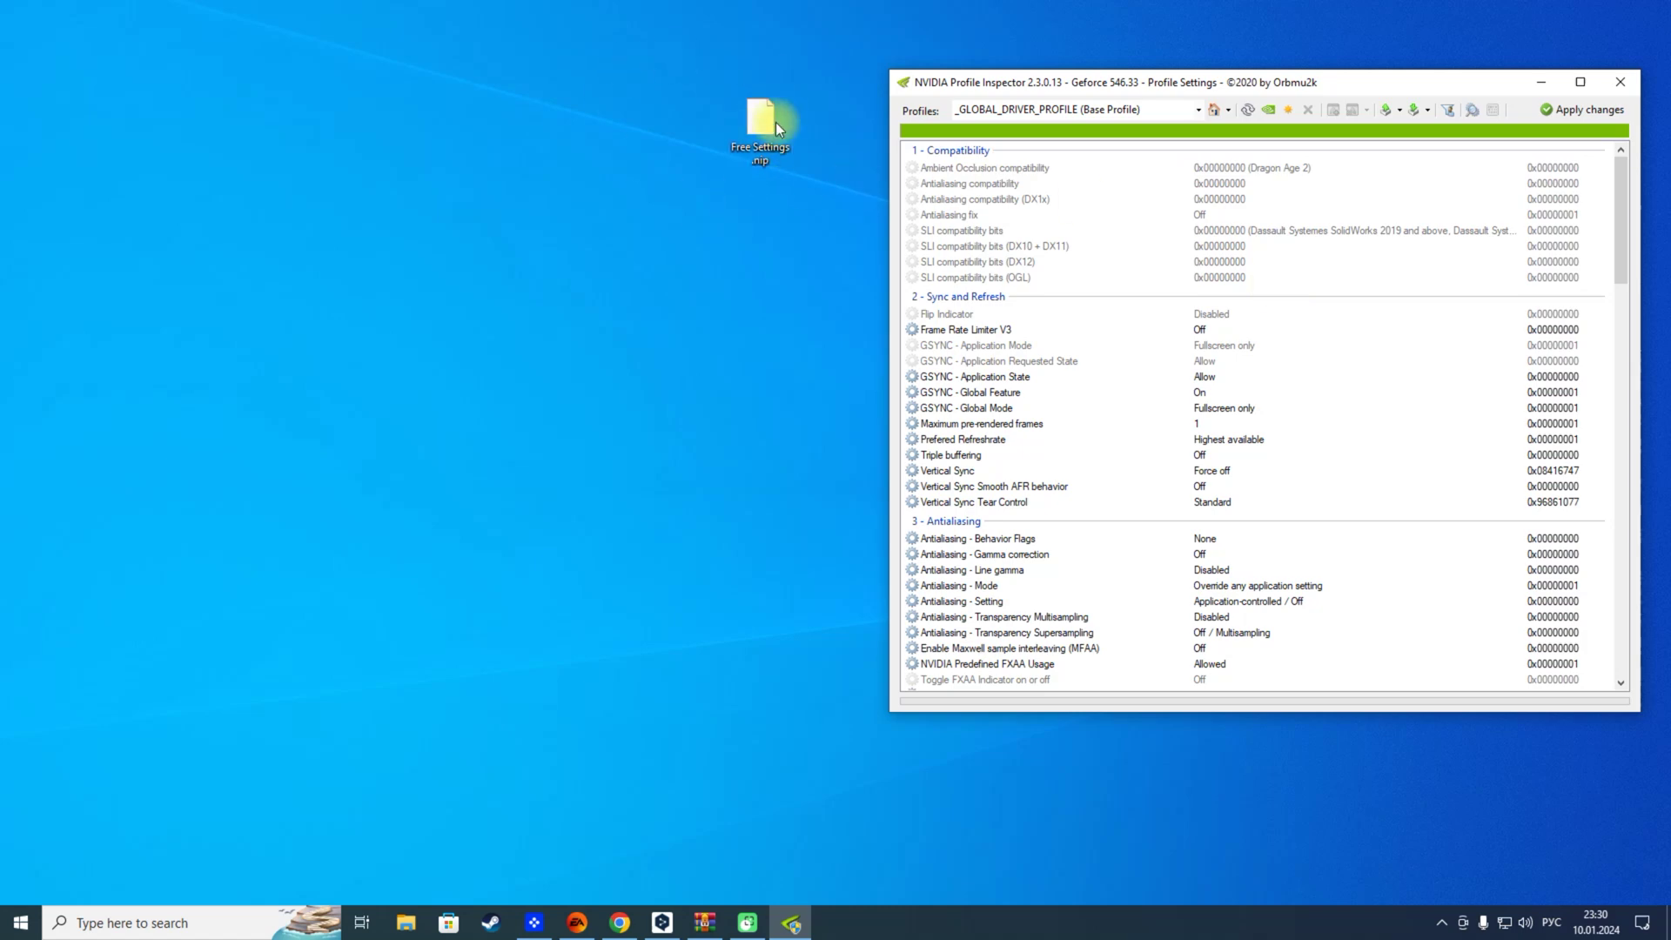
Import the Free Settings .nip file into NVIDIA Profile Inspector and close the program.
{"action": "left_click_drag", "start_coordinate": [752, 127], "coordinate": [639, 164]}
{"action": "left_click_drag", "start_coordinate": [672, 223], "coordinate": [1111, 227]}
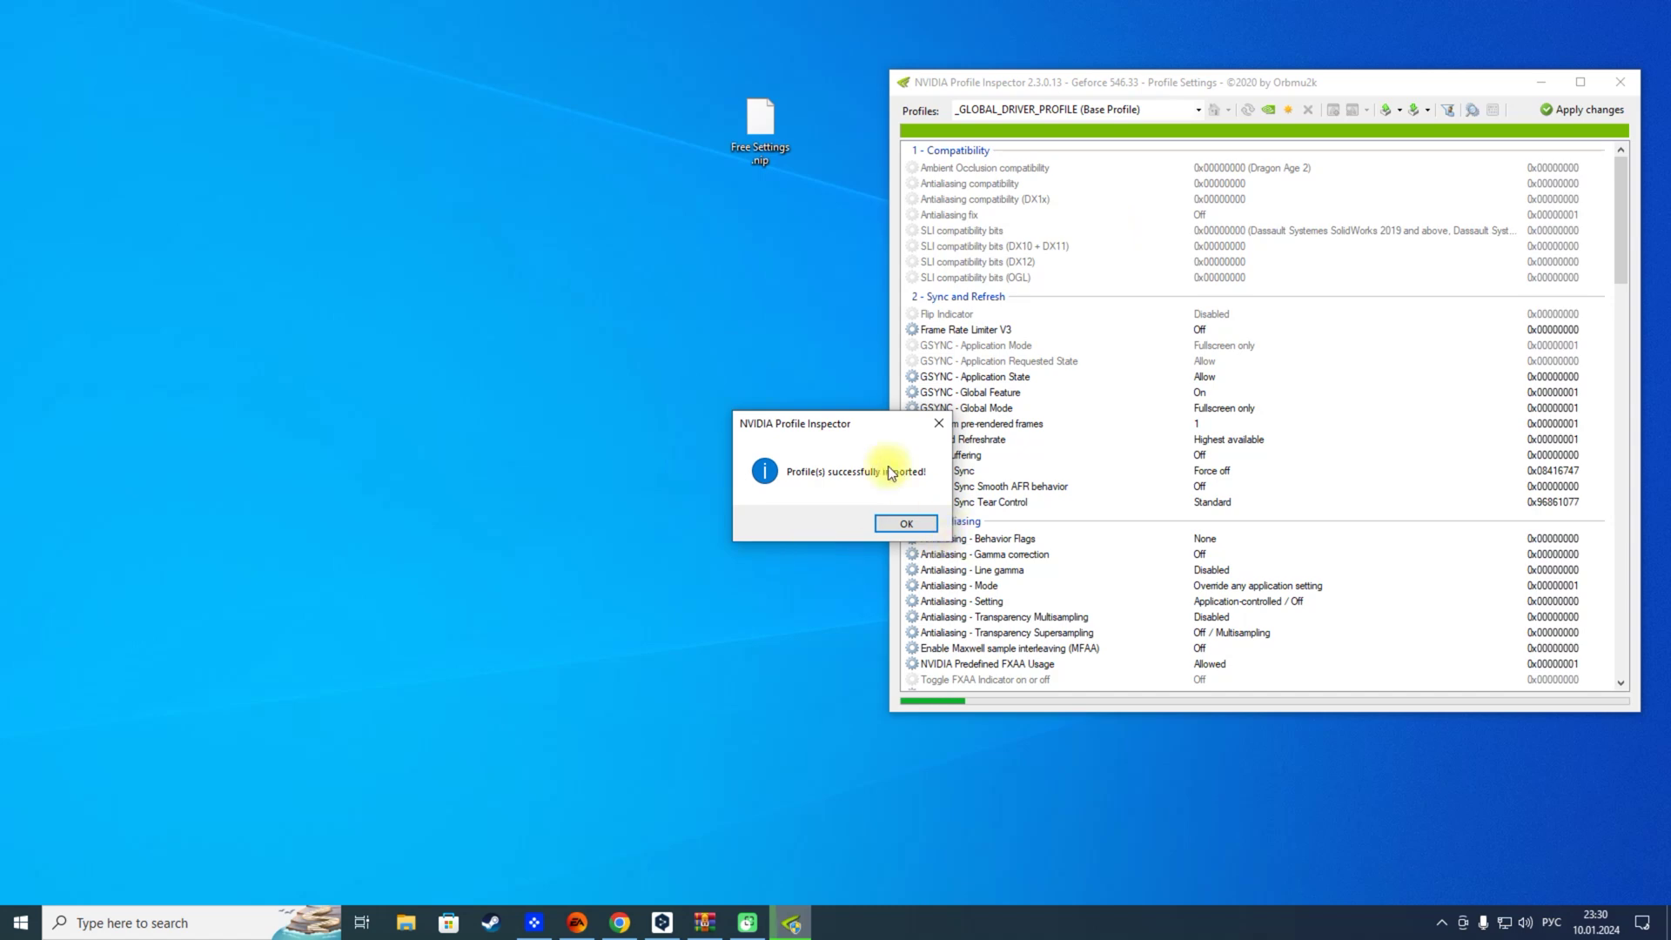
{"action": "left_click", "coordinate": [906, 523]}
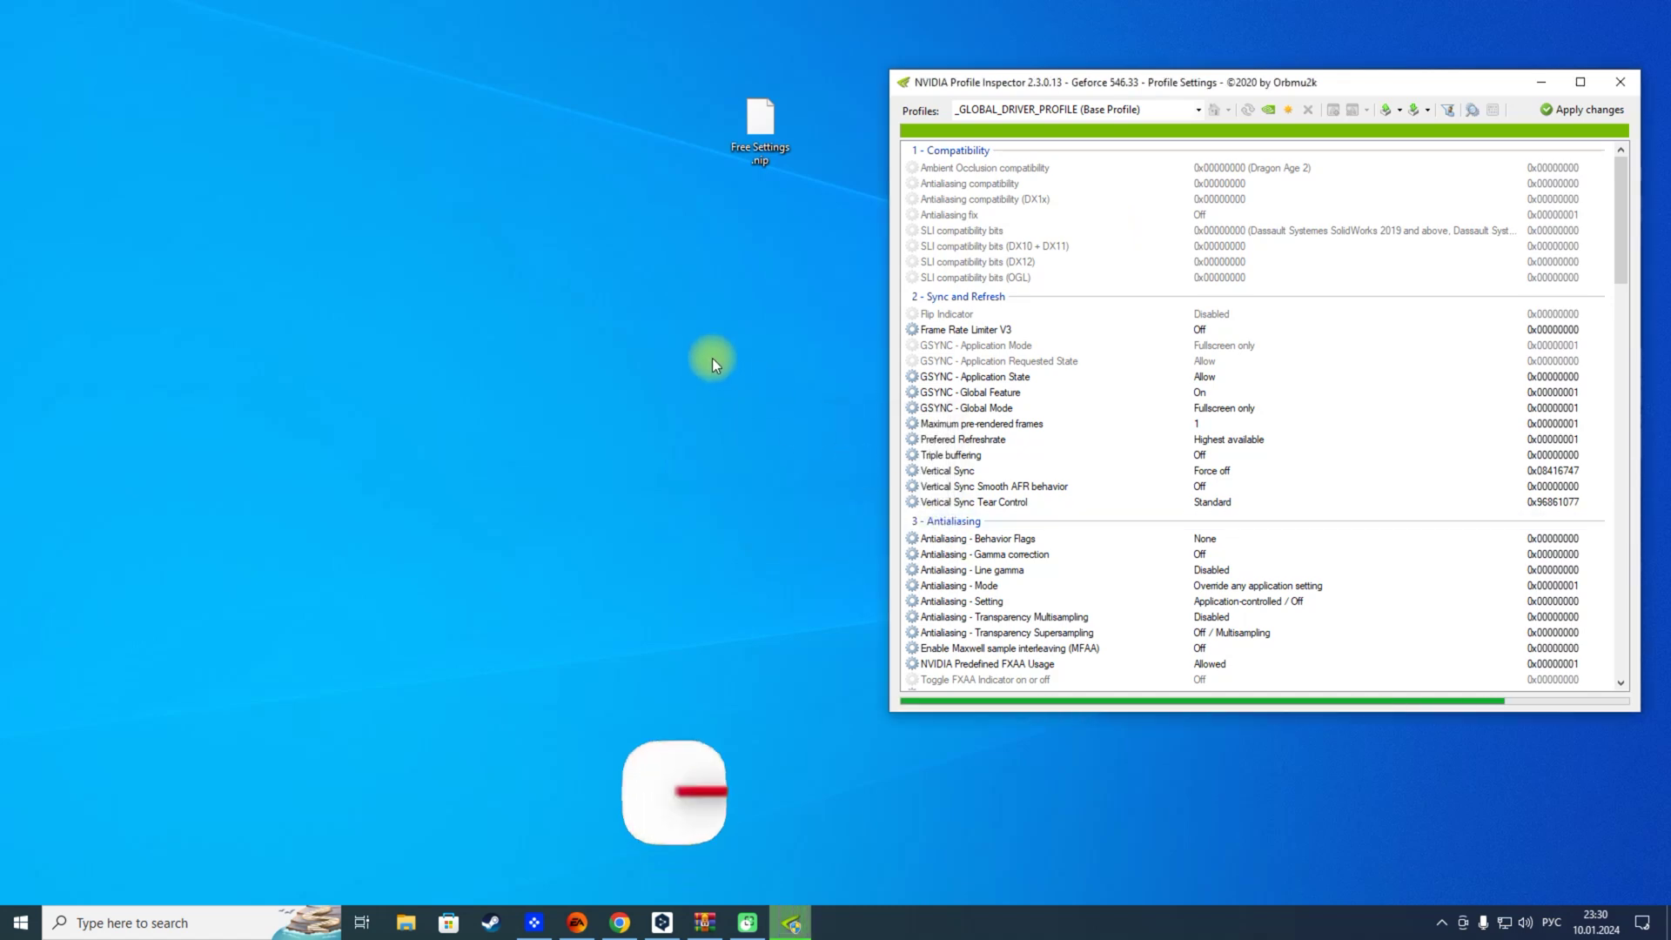
{"action": "left_click_drag", "start_coordinate": [1612, 209], "coordinate": [1621, 174]}
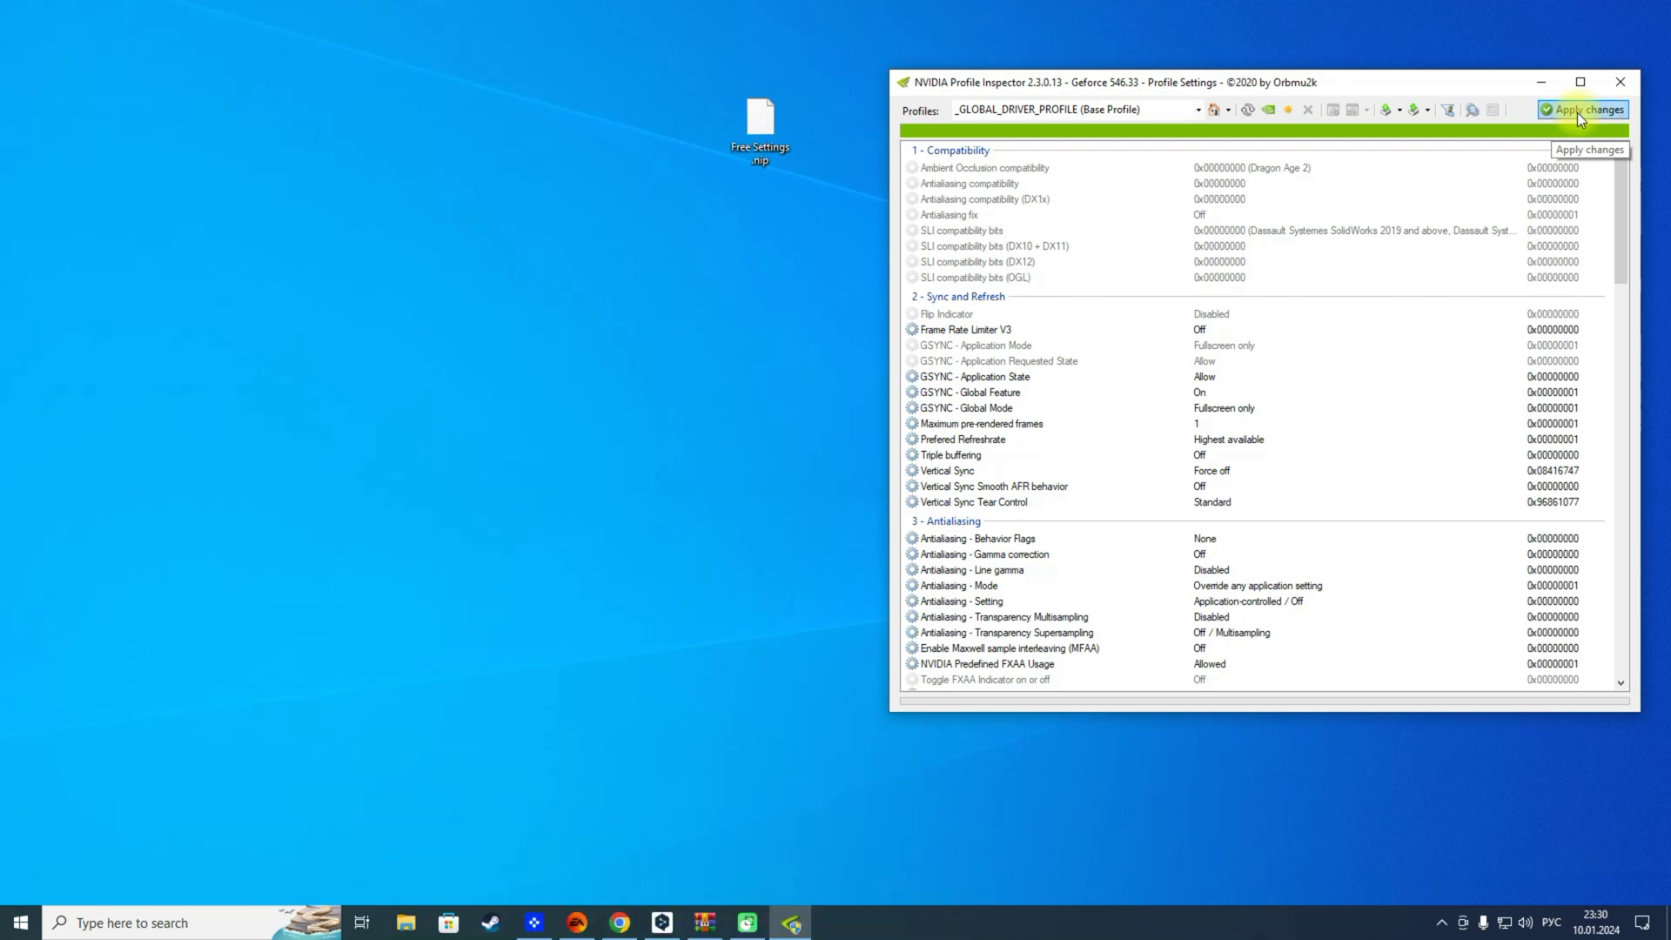
{"action": "left_click_drag", "start_coordinate": [1459, 82], "coordinate": [1301, 105]}
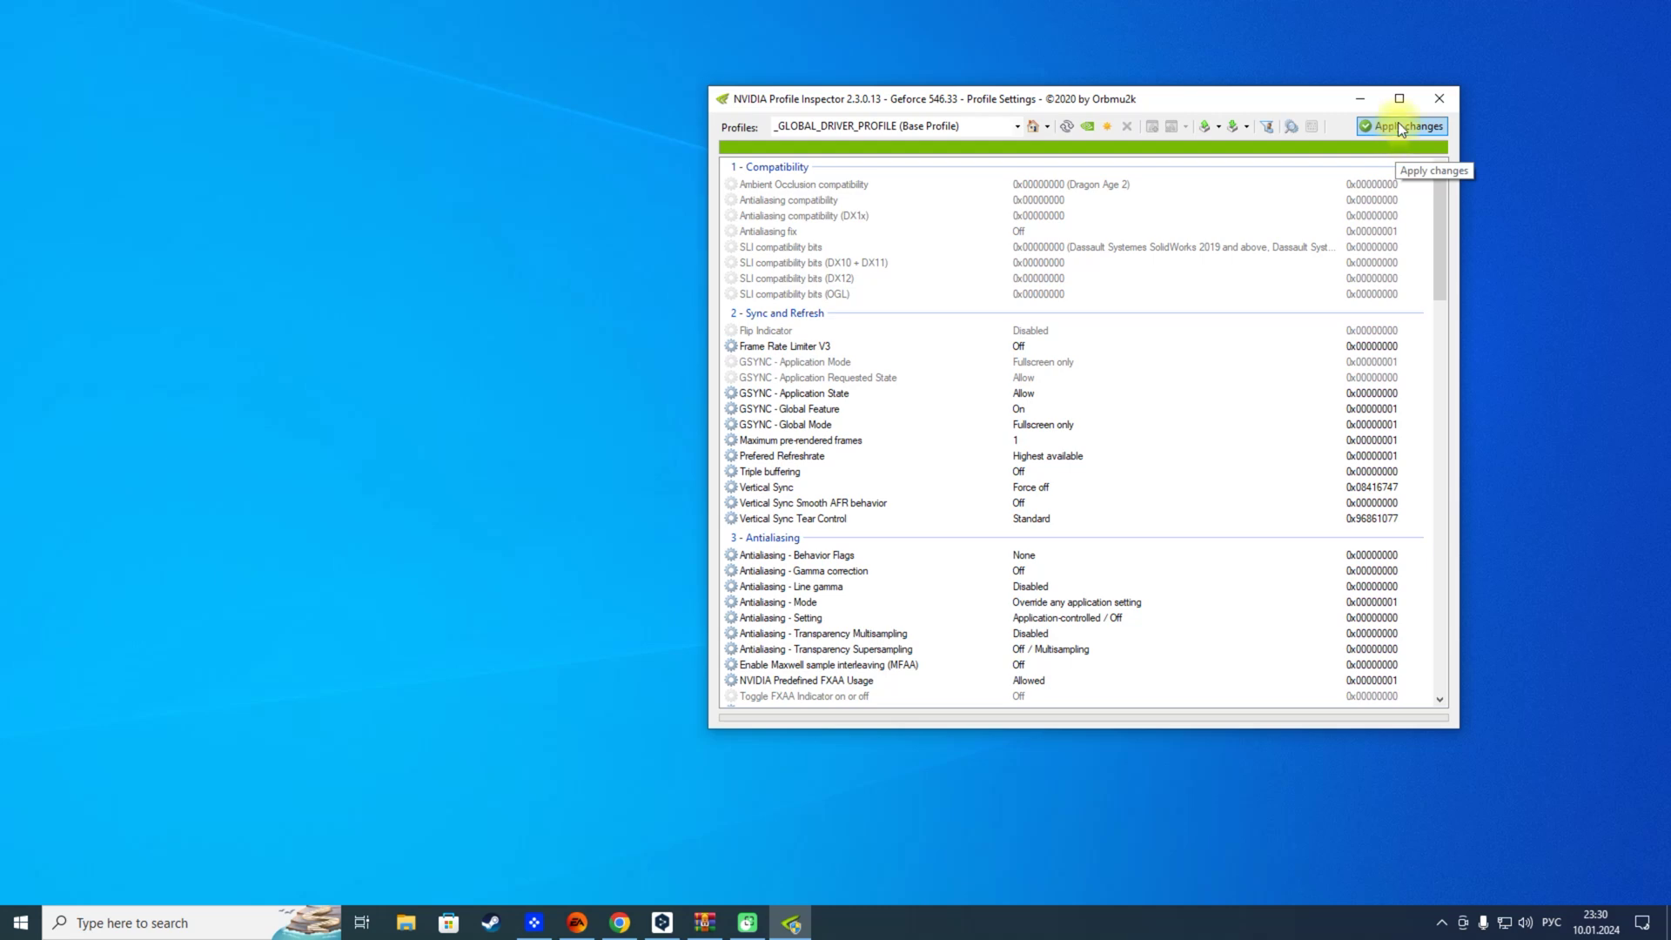
{"action": "left_click", "coordinate": [1440, 98]}
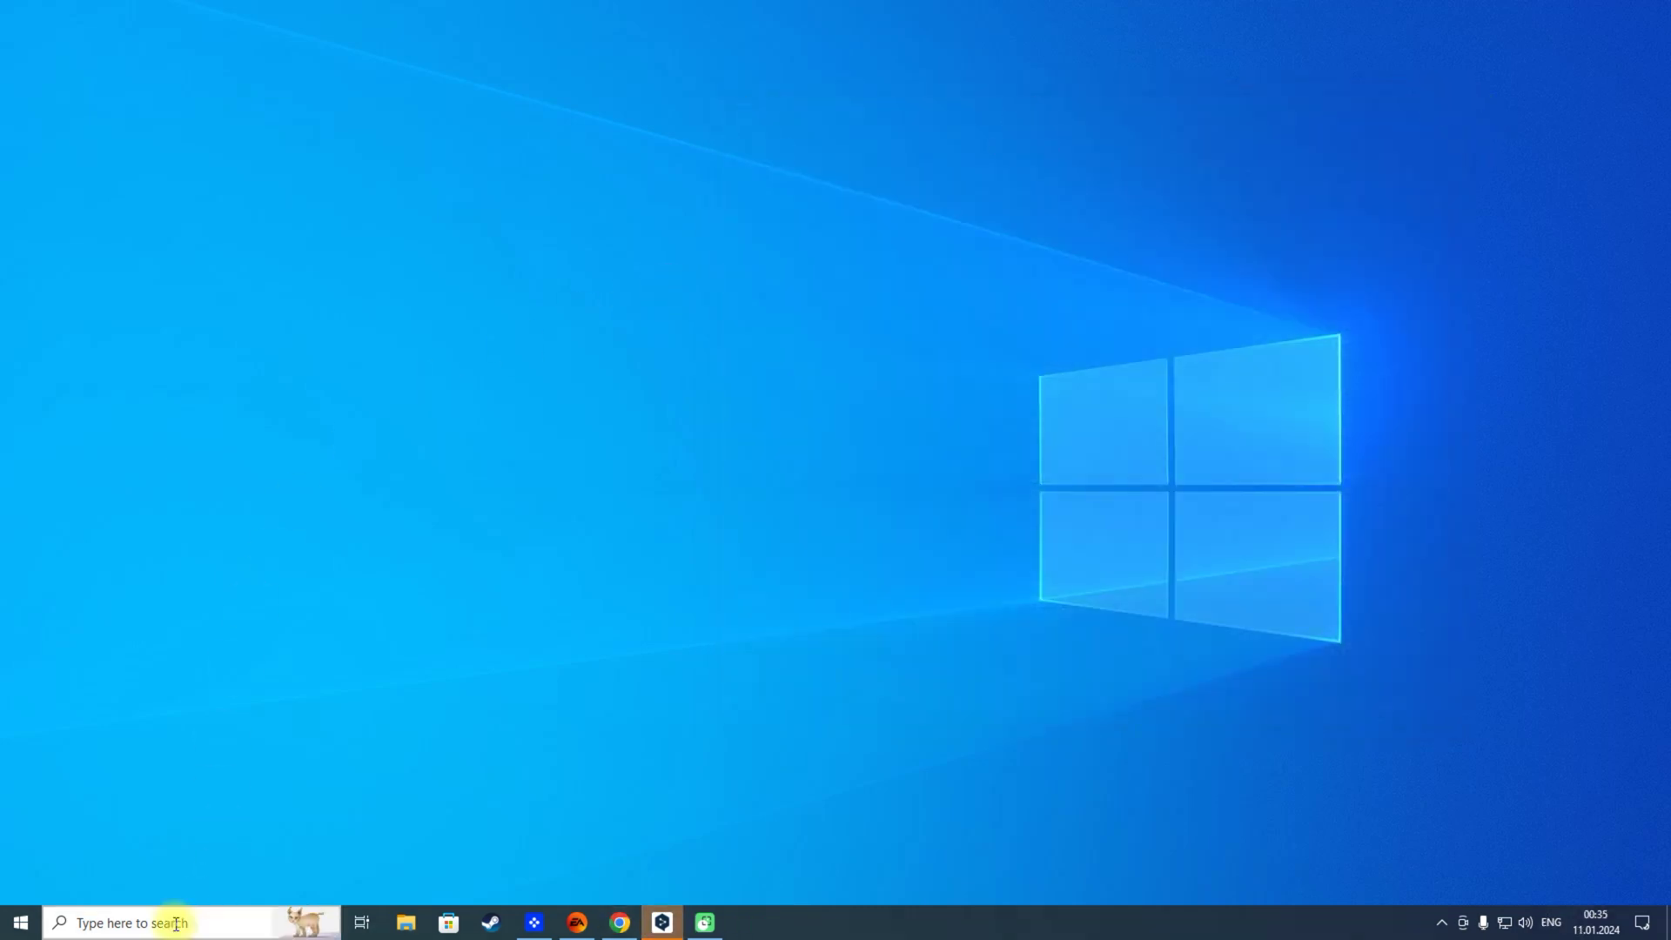
Search Windows for game mode, open Game Mode settings and turn Game Mode on.
{"action": "left_click", "coordinate": [175, 922]}
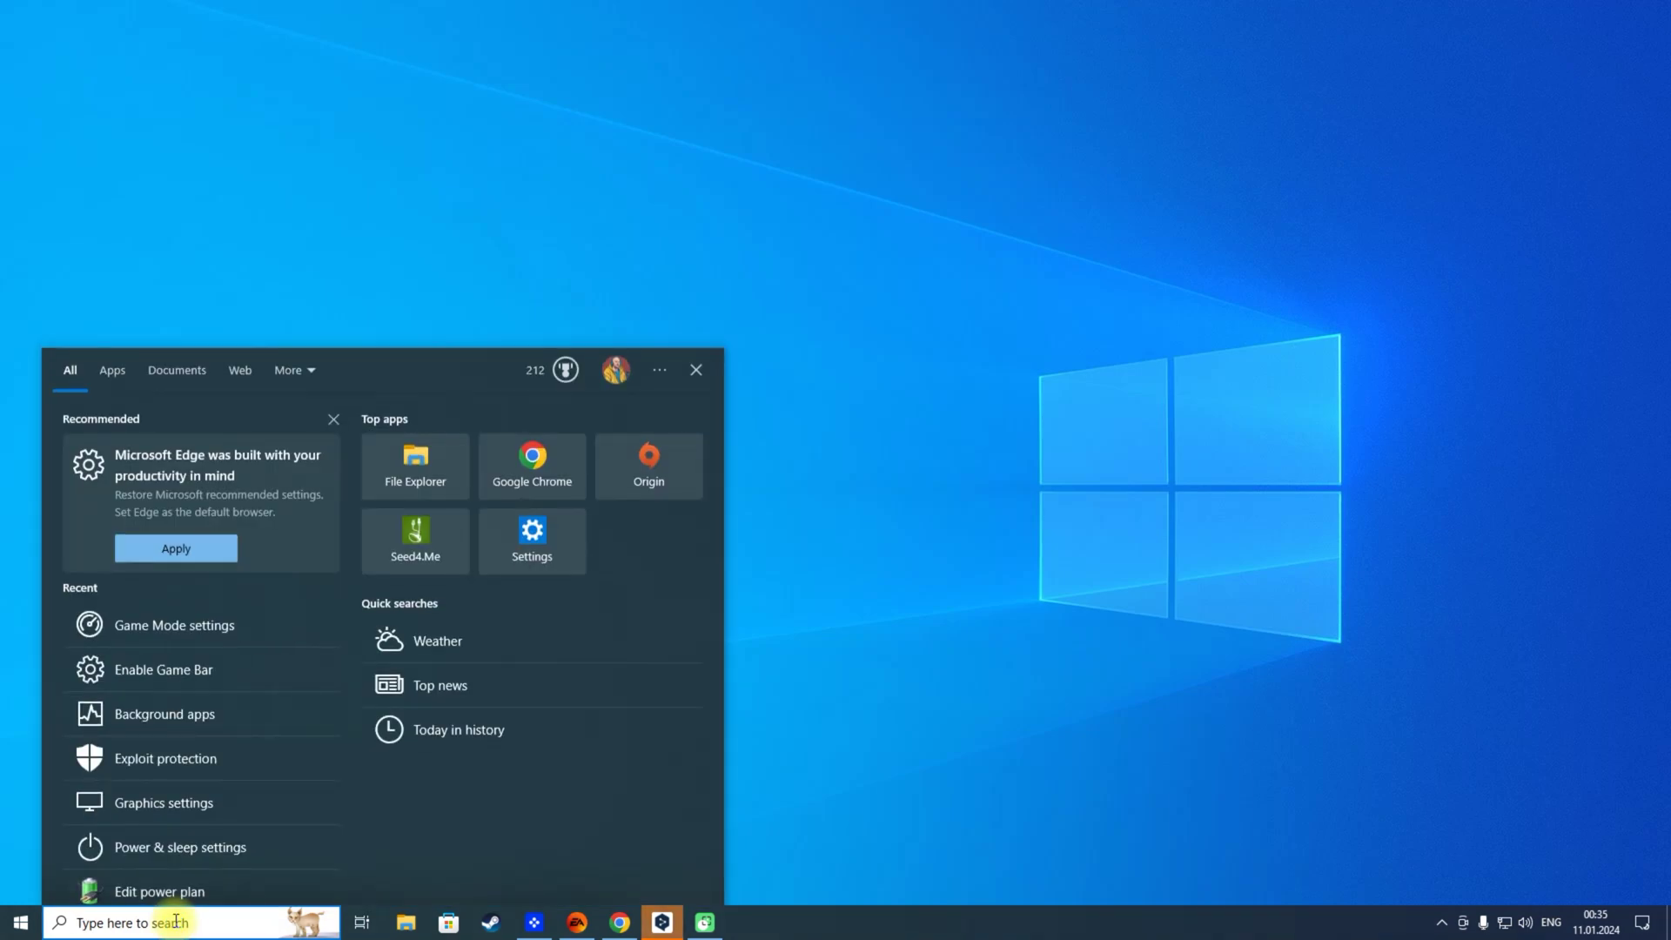
{"action": "type", "text": "game"}
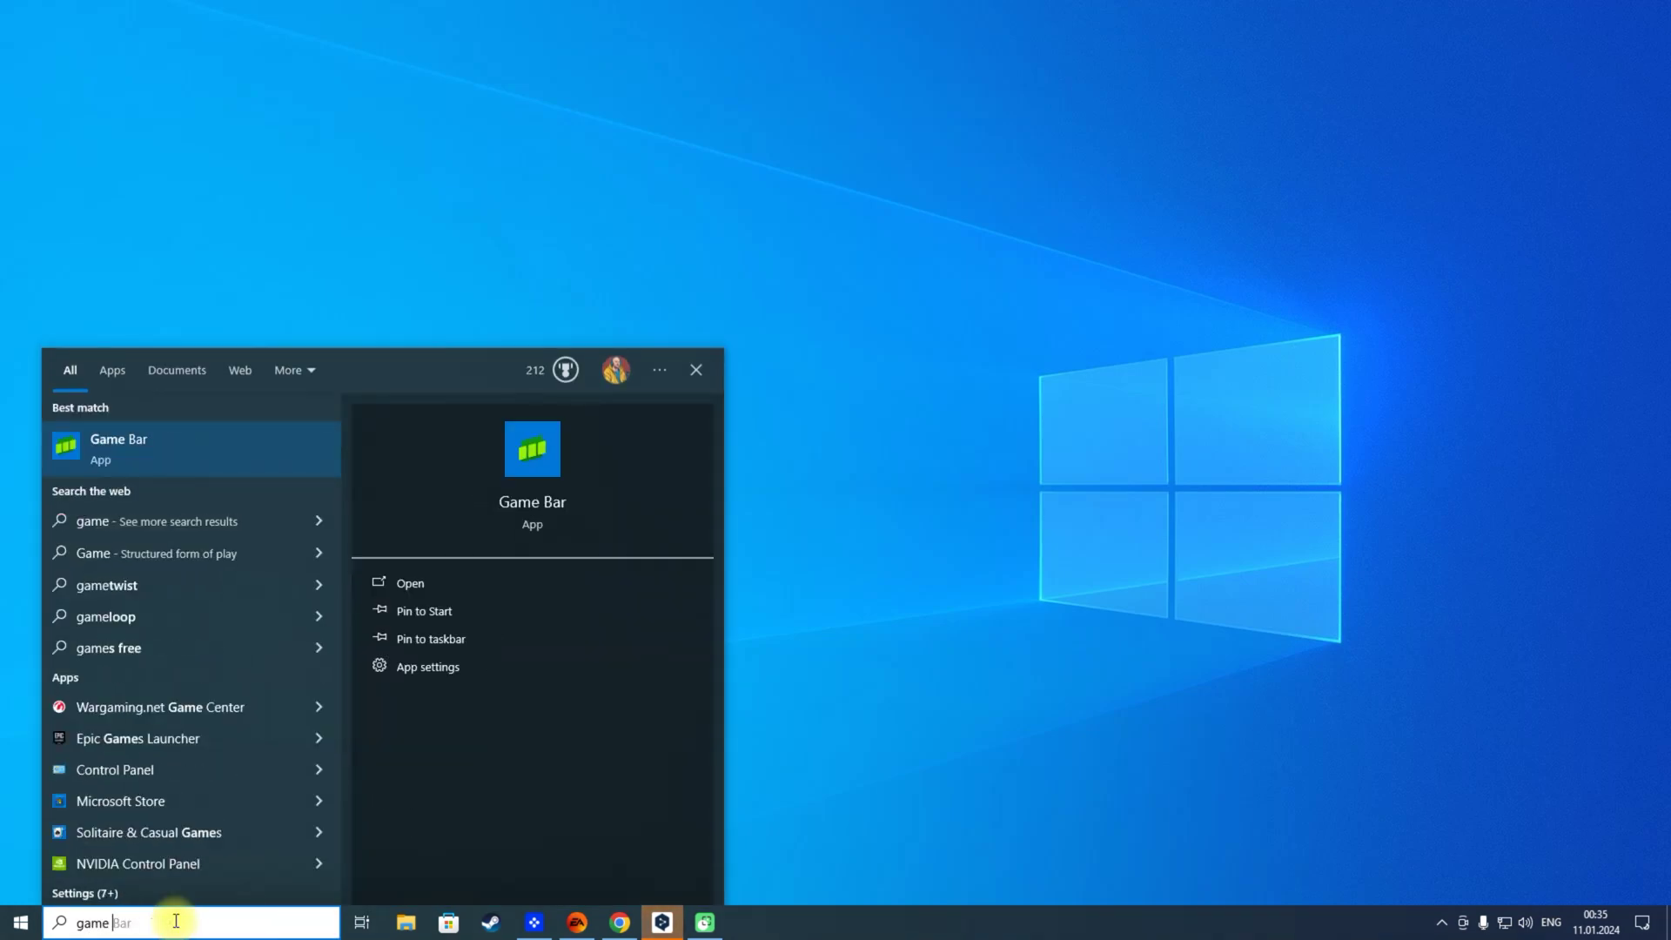
{"action": "type", "text": " mode"}
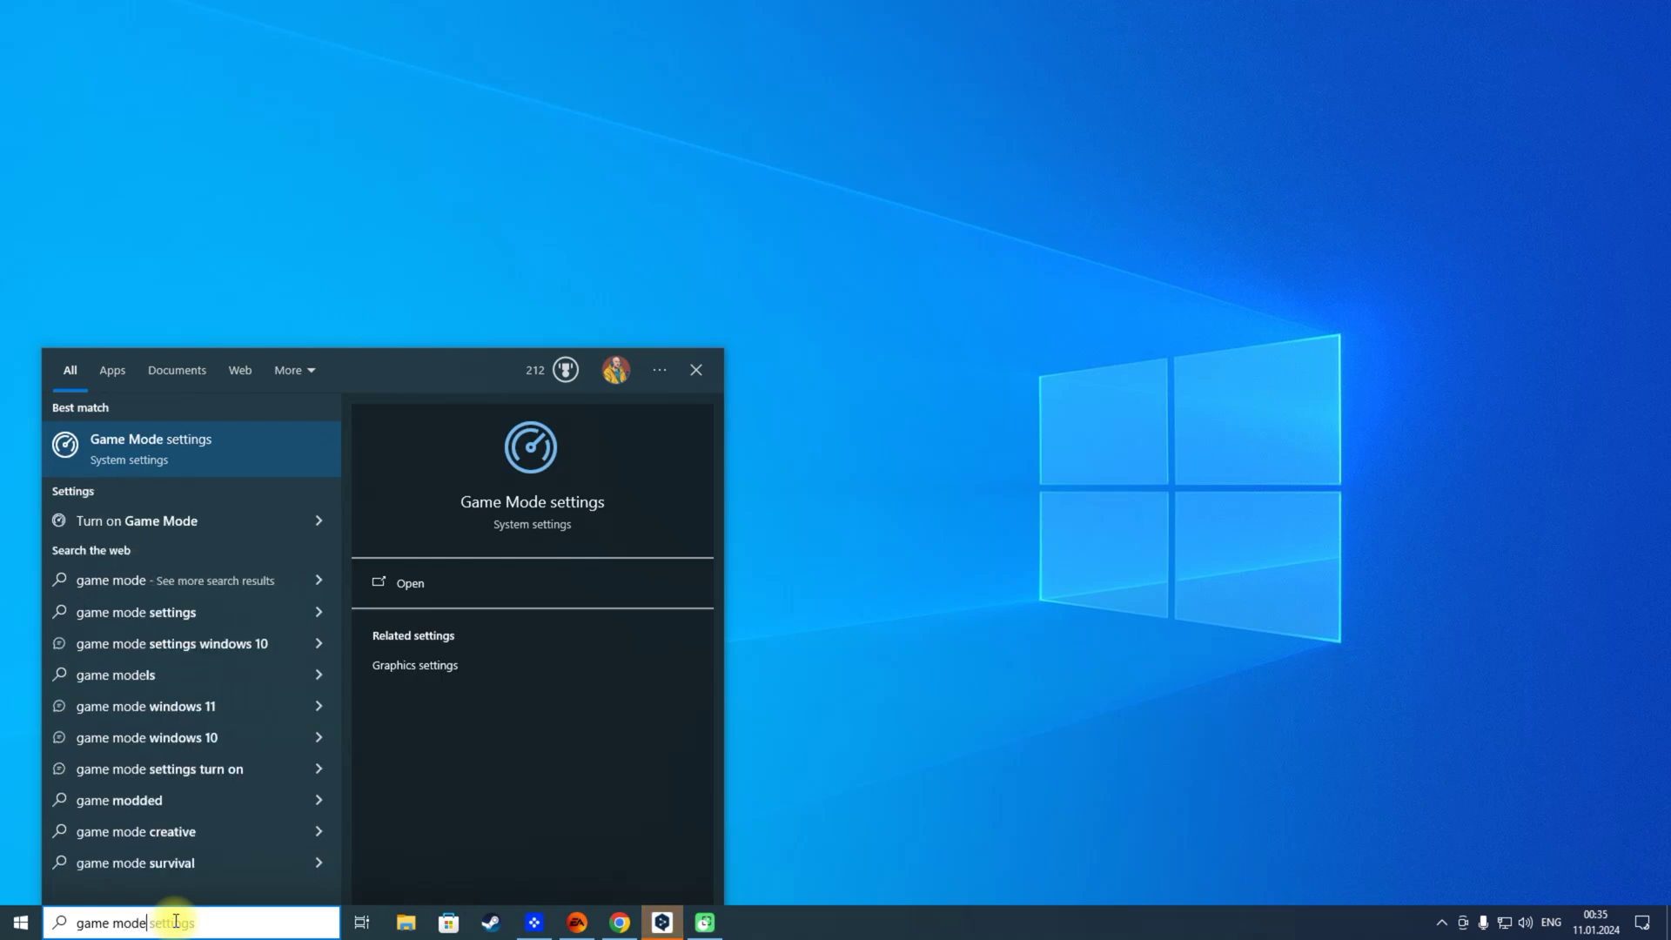
{"action": "left_click", "coordinate": [192, 443]}
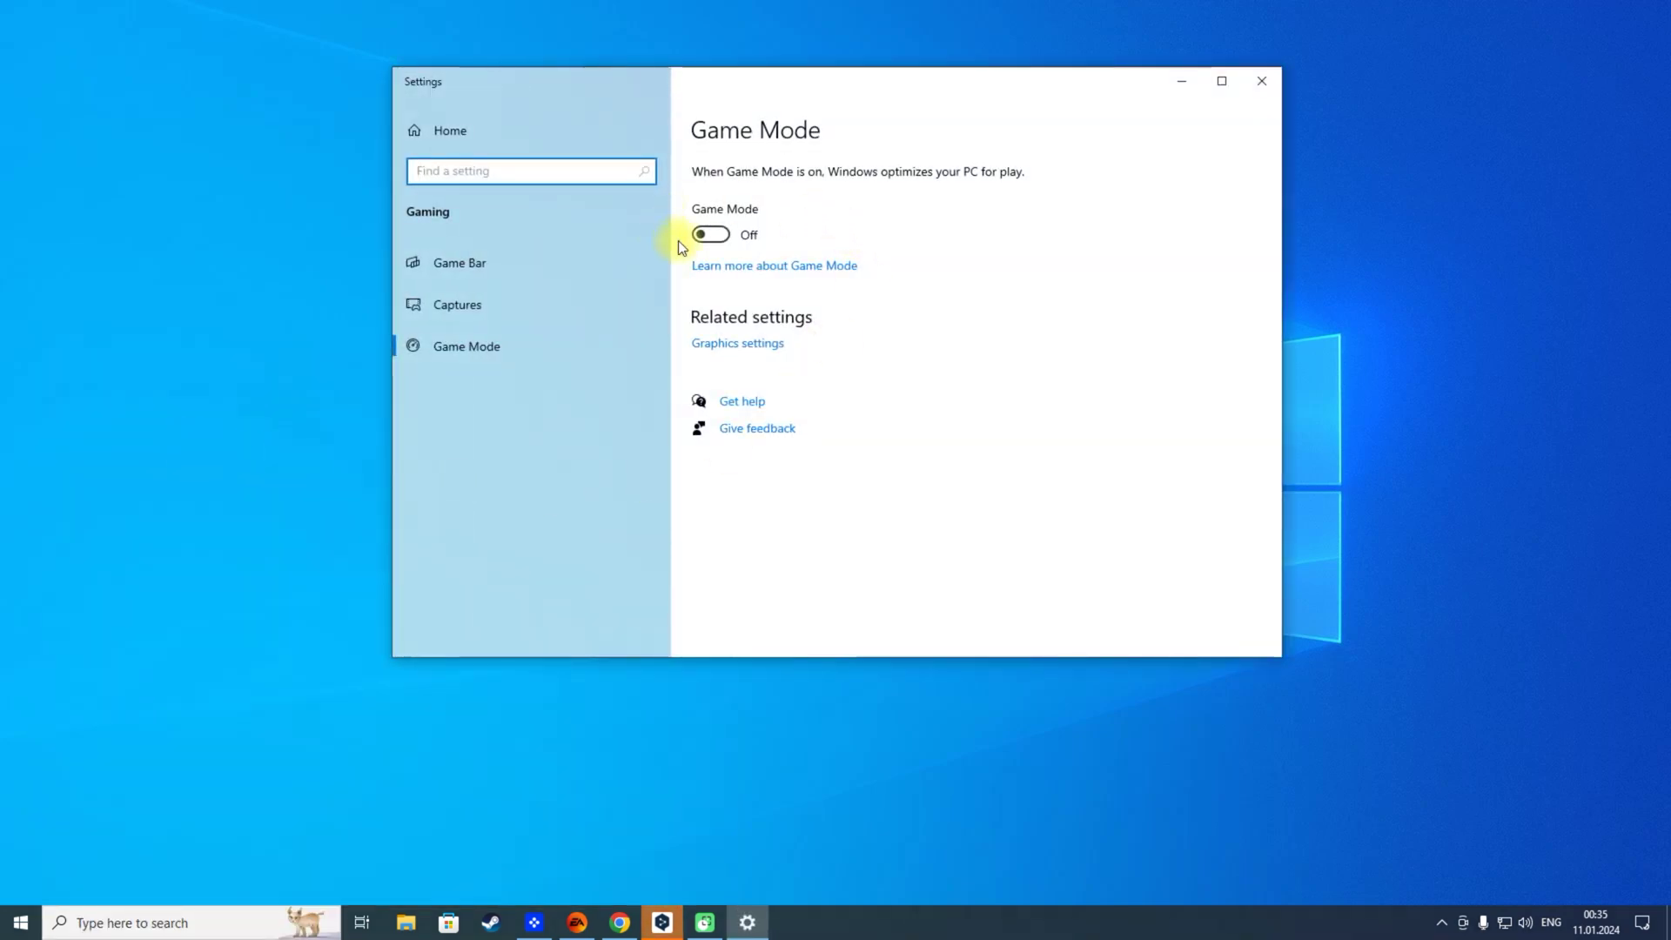
{"action": "left_click", "coordinate": [712, 234]}
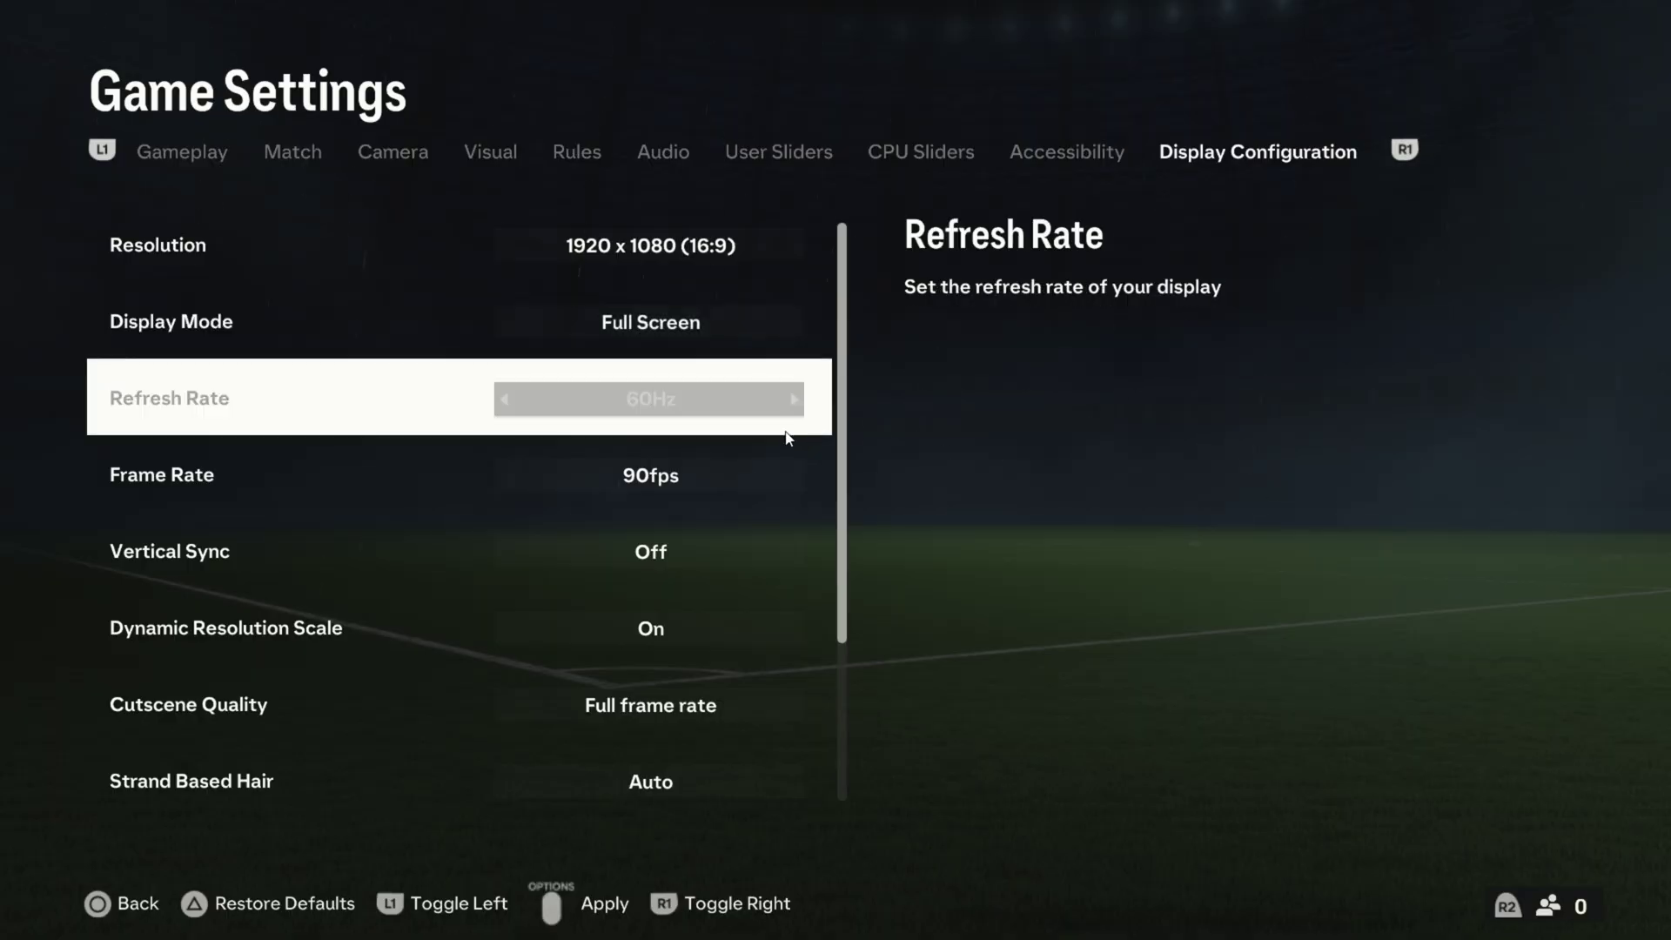
Switch to EA SPORTS FC 24 and set Frame Rate to No Limit on fps and Dynamic Resolution Scale to Off.
{"action": "left_click", "coordinate": [795, 477]}
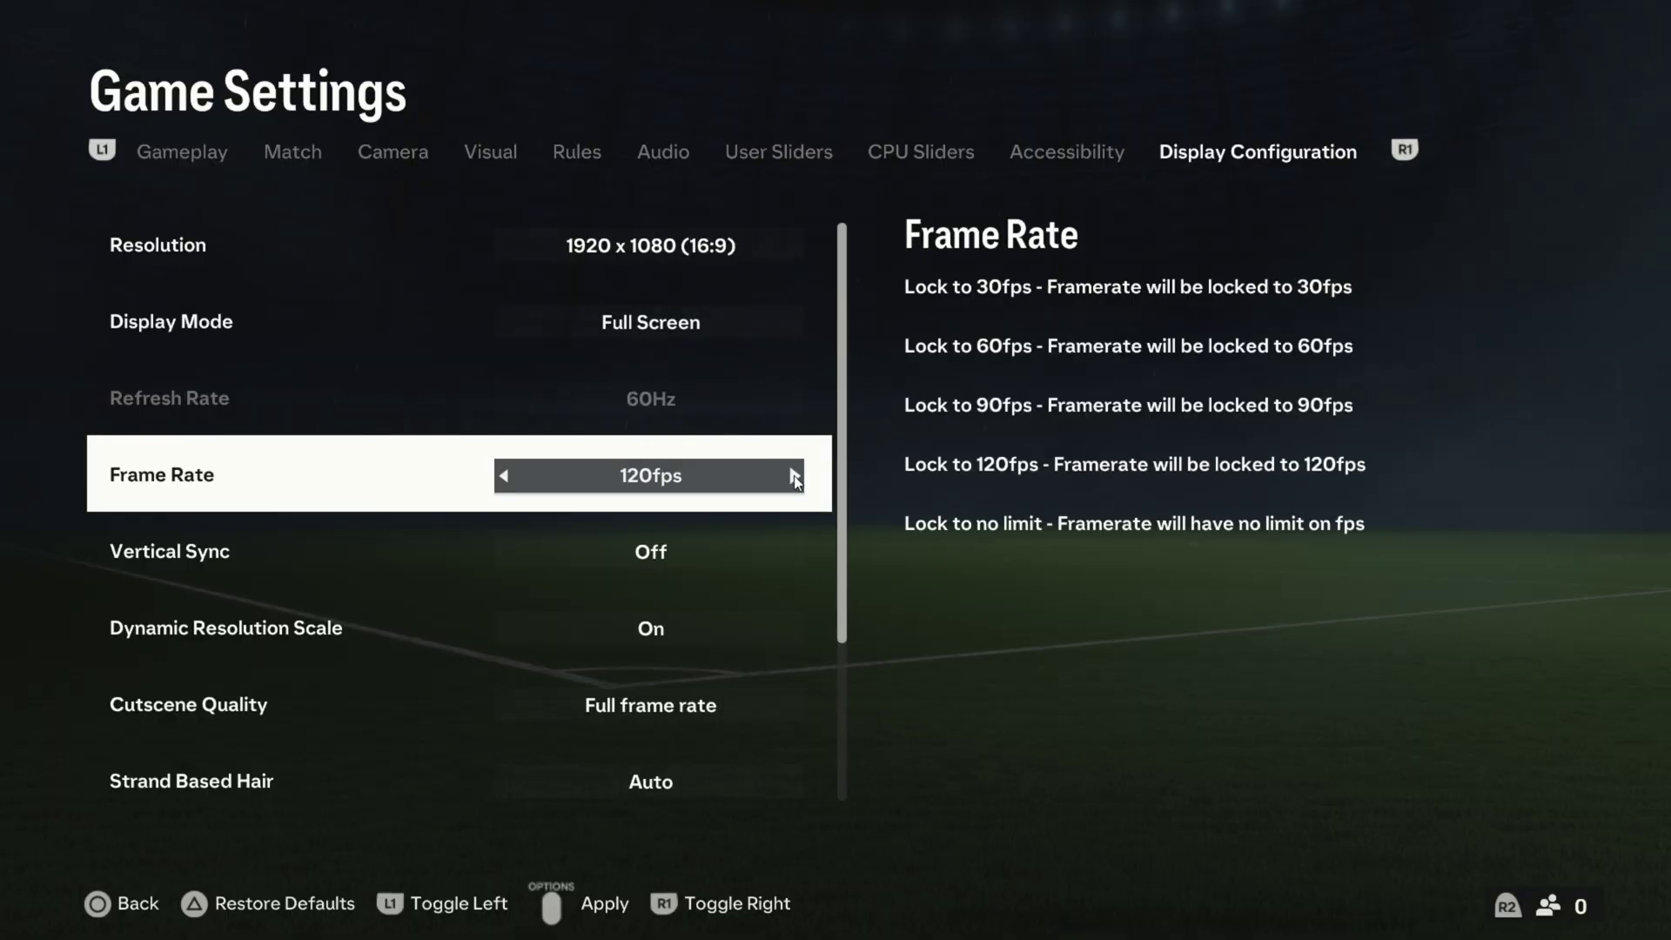
{"action": "left_click", "coordinate": [795, 477]}
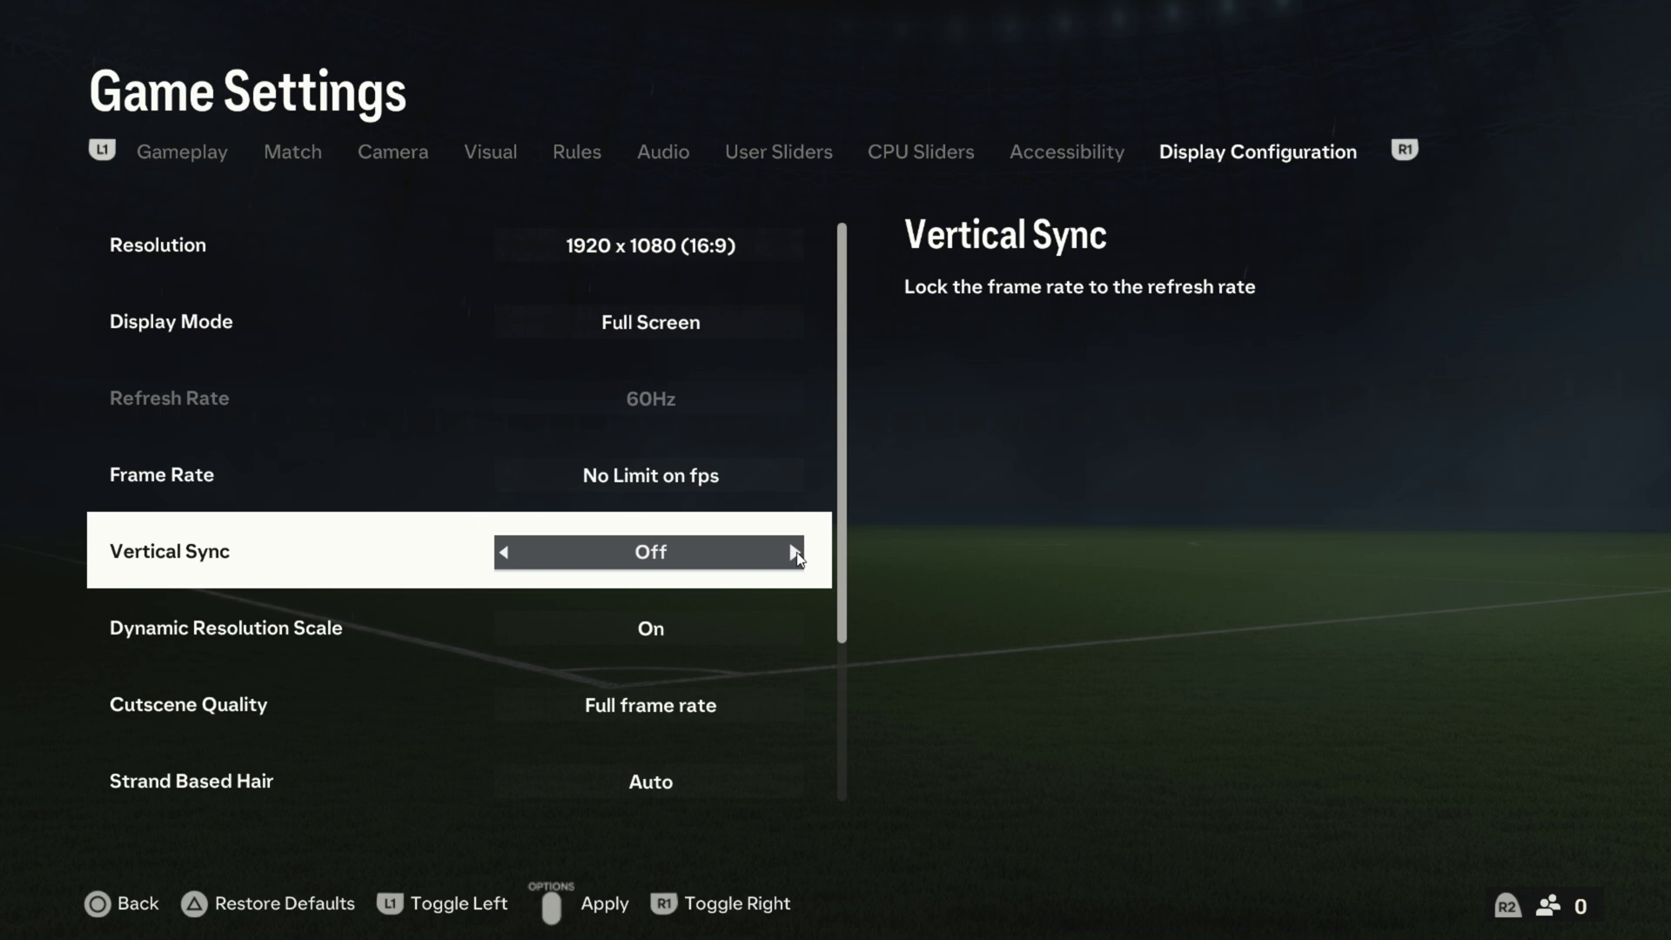
{"action": "scroll", "coordinate": [818, 549], "scroll_direction": "down", "scroll_amount": 1}
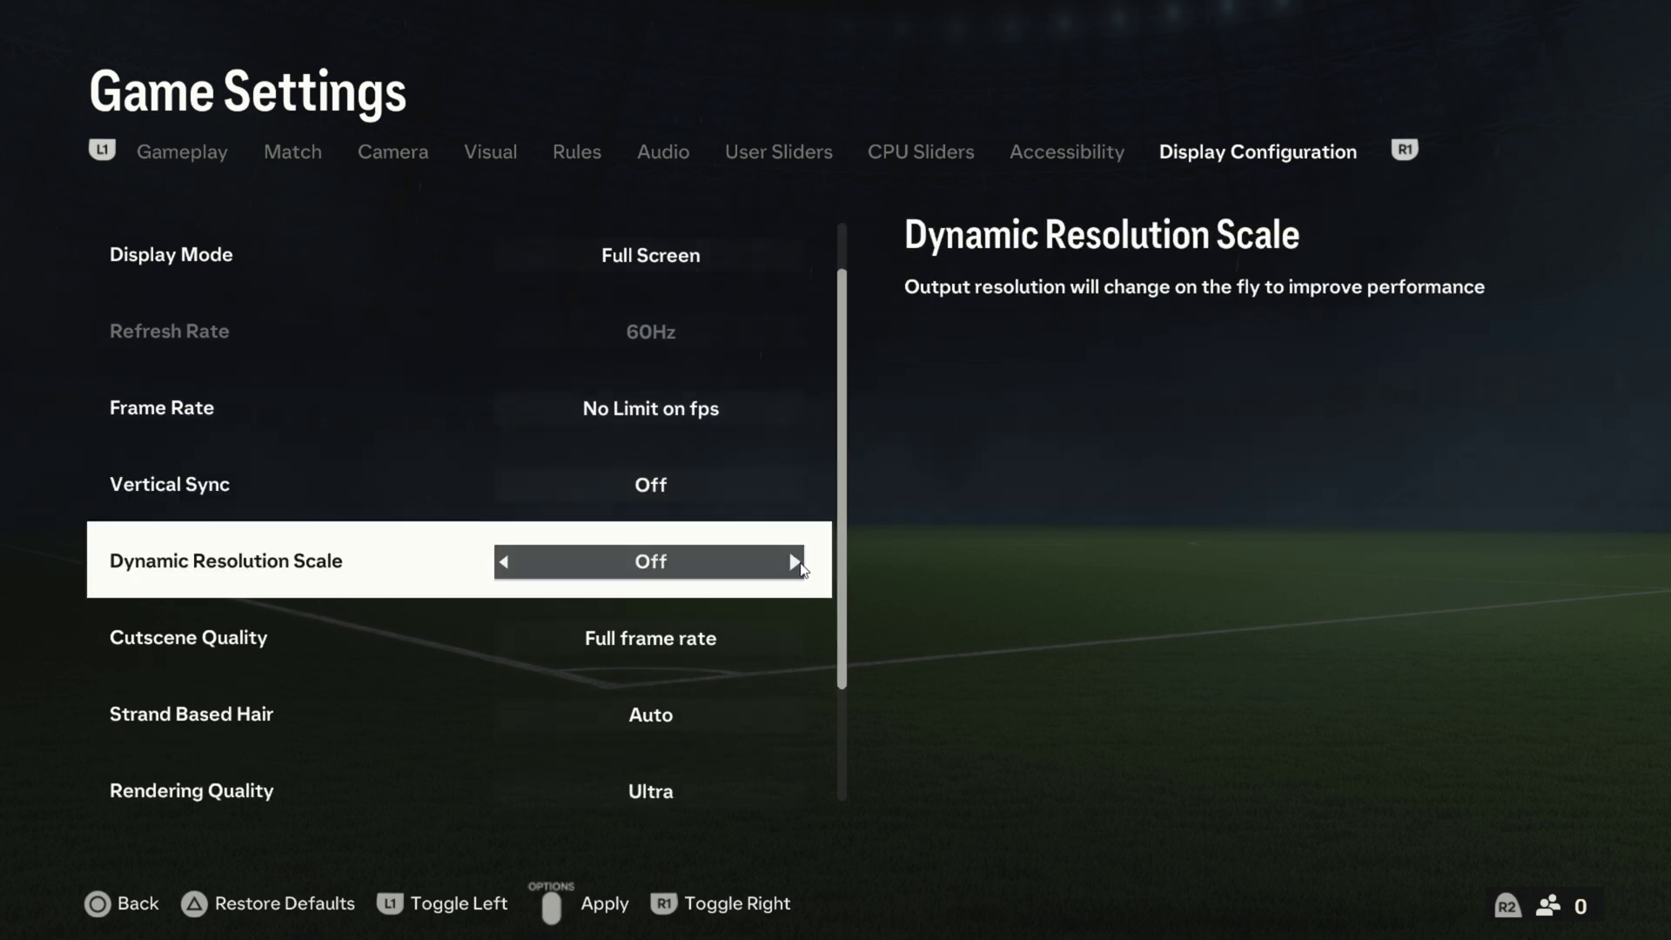
Set Cutscene Quality to Half frame rate, Strand Based Hair to Off, and Rendering Quality and Grass Quality to Auto.
{"action": "scroll", "coordinate": [841, 557], "scroll_direction": "down", "scroll_amount": 2}
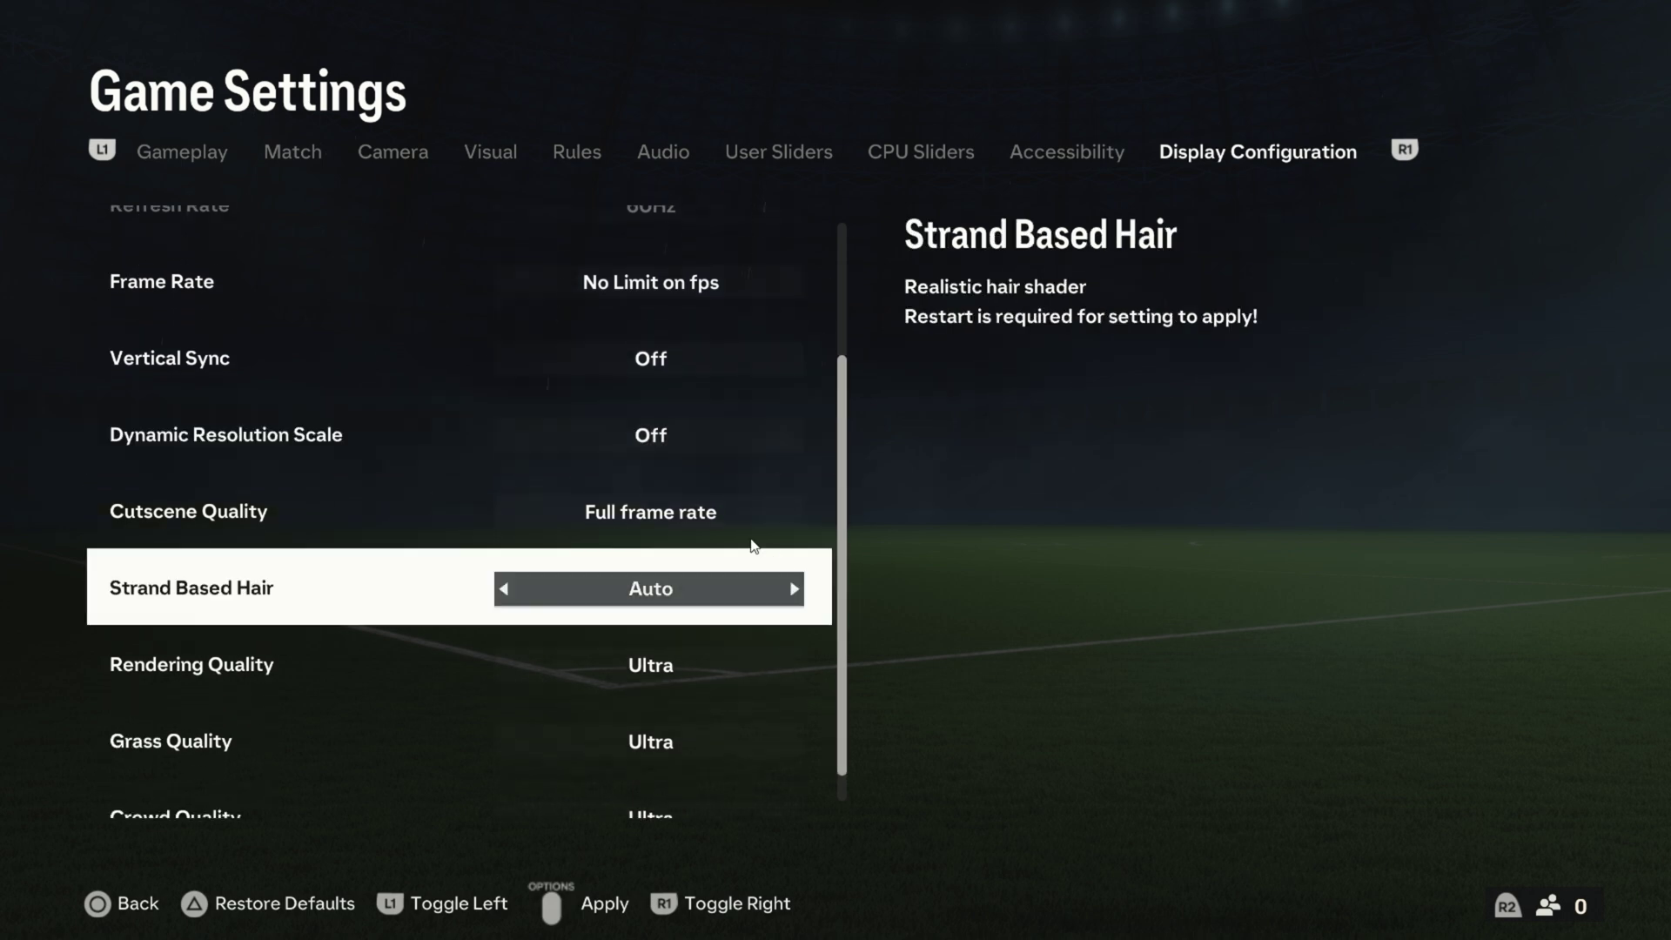
{"action": "left_click", "coordinate": [795, 512]}
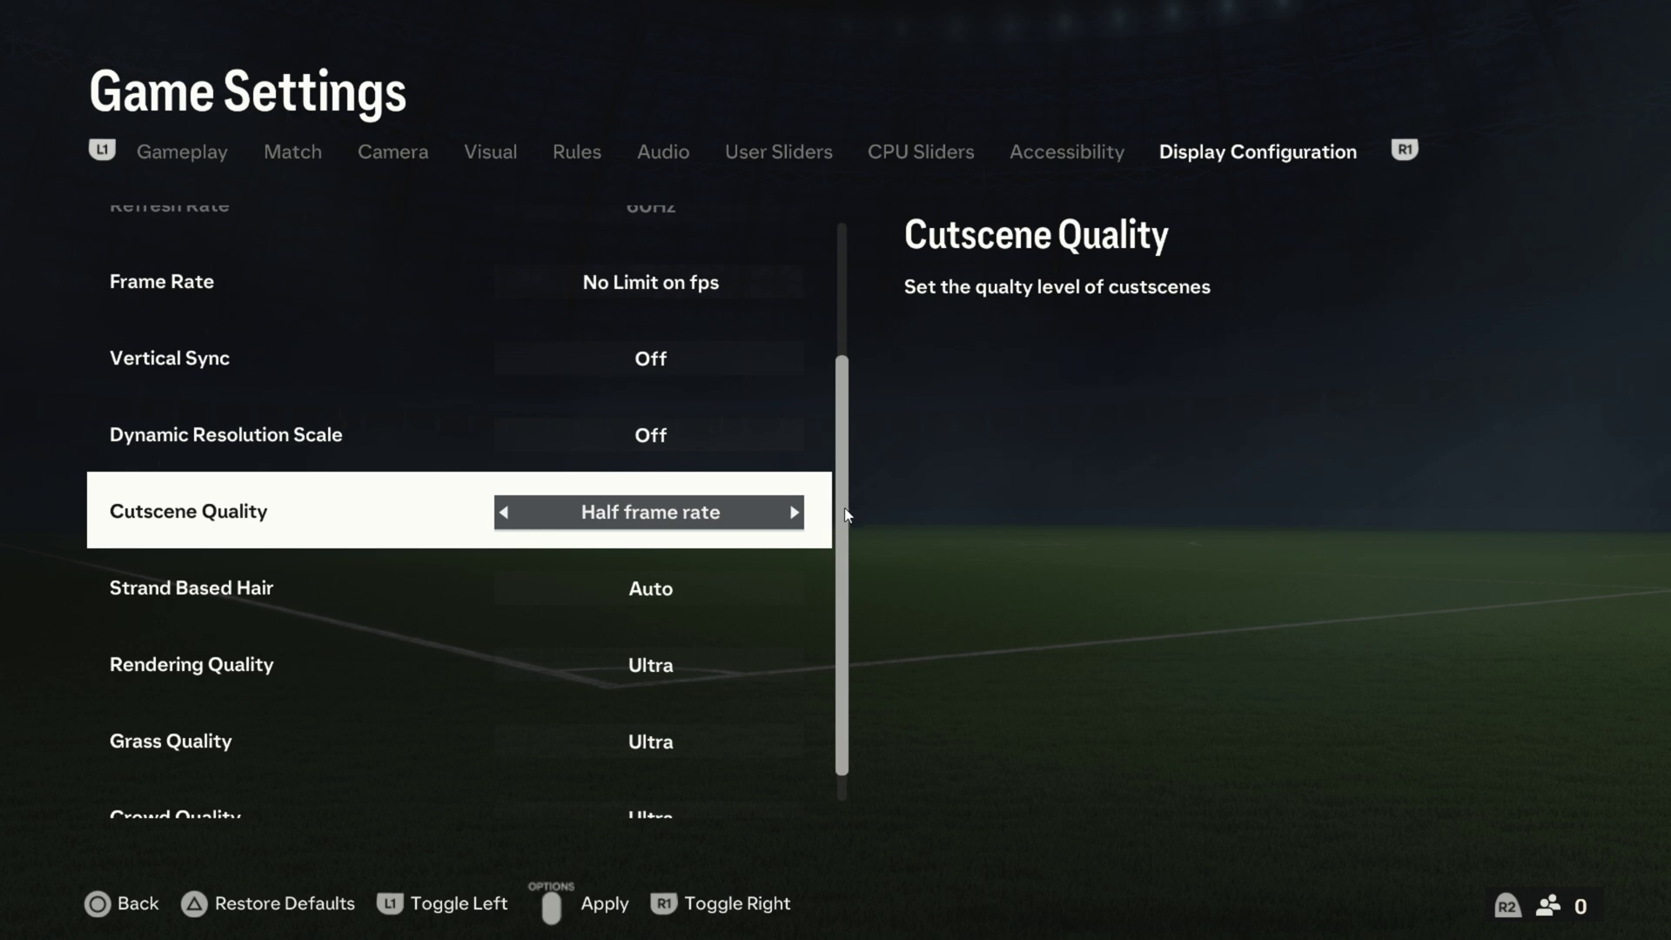
{"action": "scroll", "coordinate": [844, 544], "scroll_direction": "down", "scroll_amount": 1}
{"action": "left_click", "coordinate": [795, 552]}
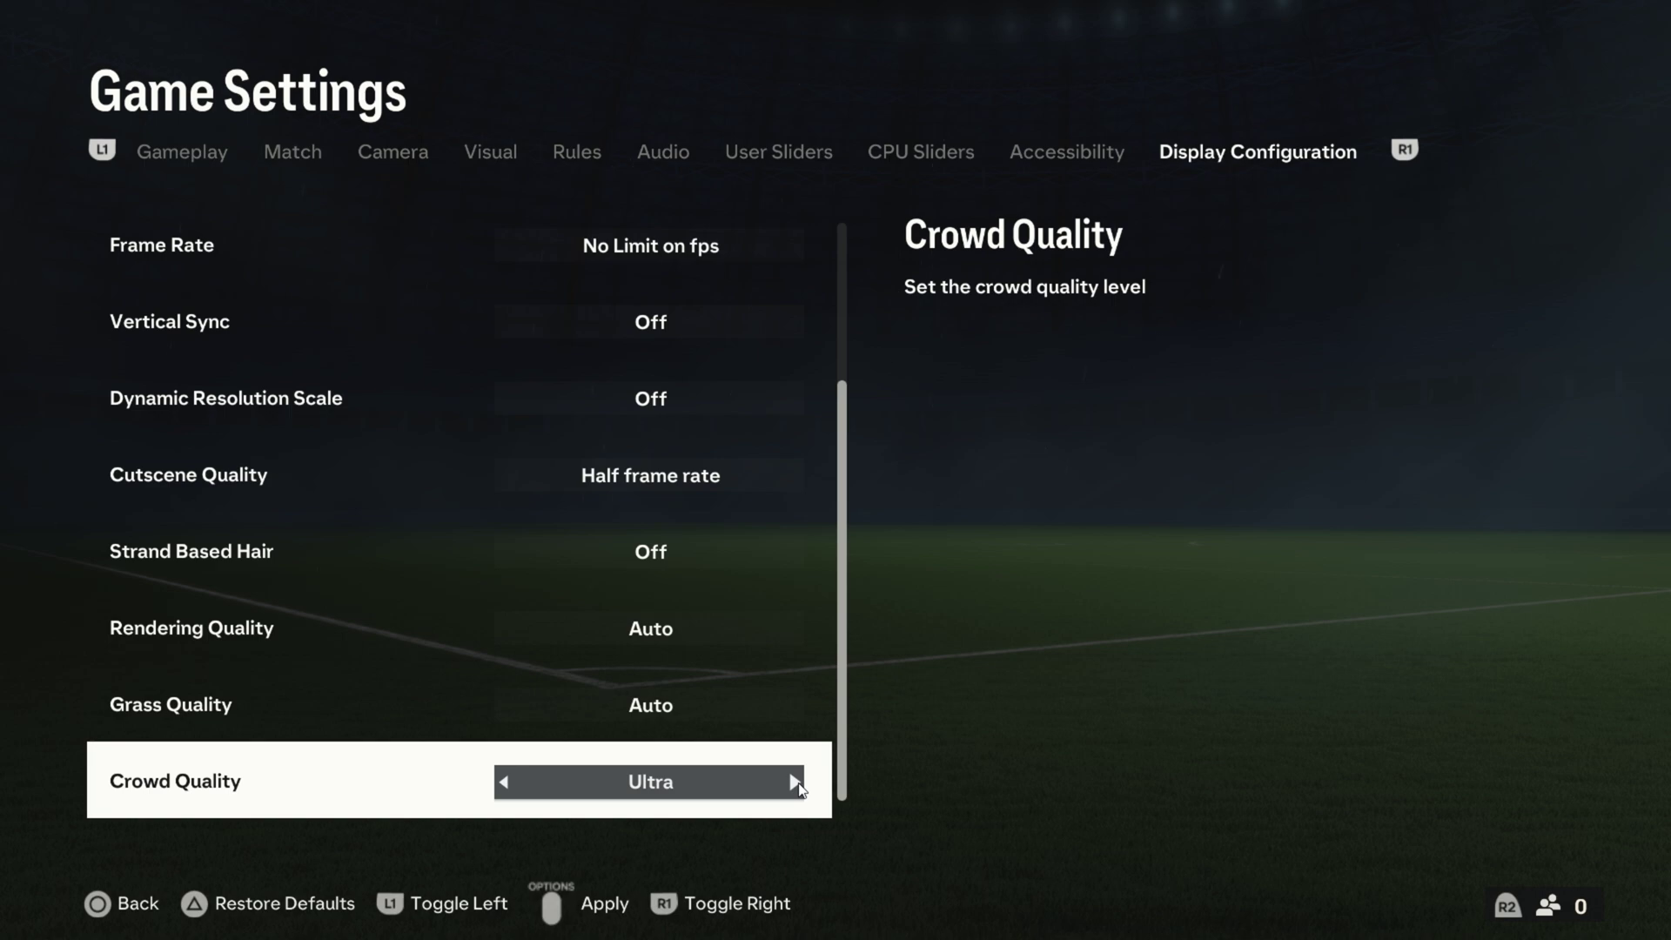
Leave the game settings, return to the main menu and highlight Player Career.
{"action": "key", "text": "Escape"}
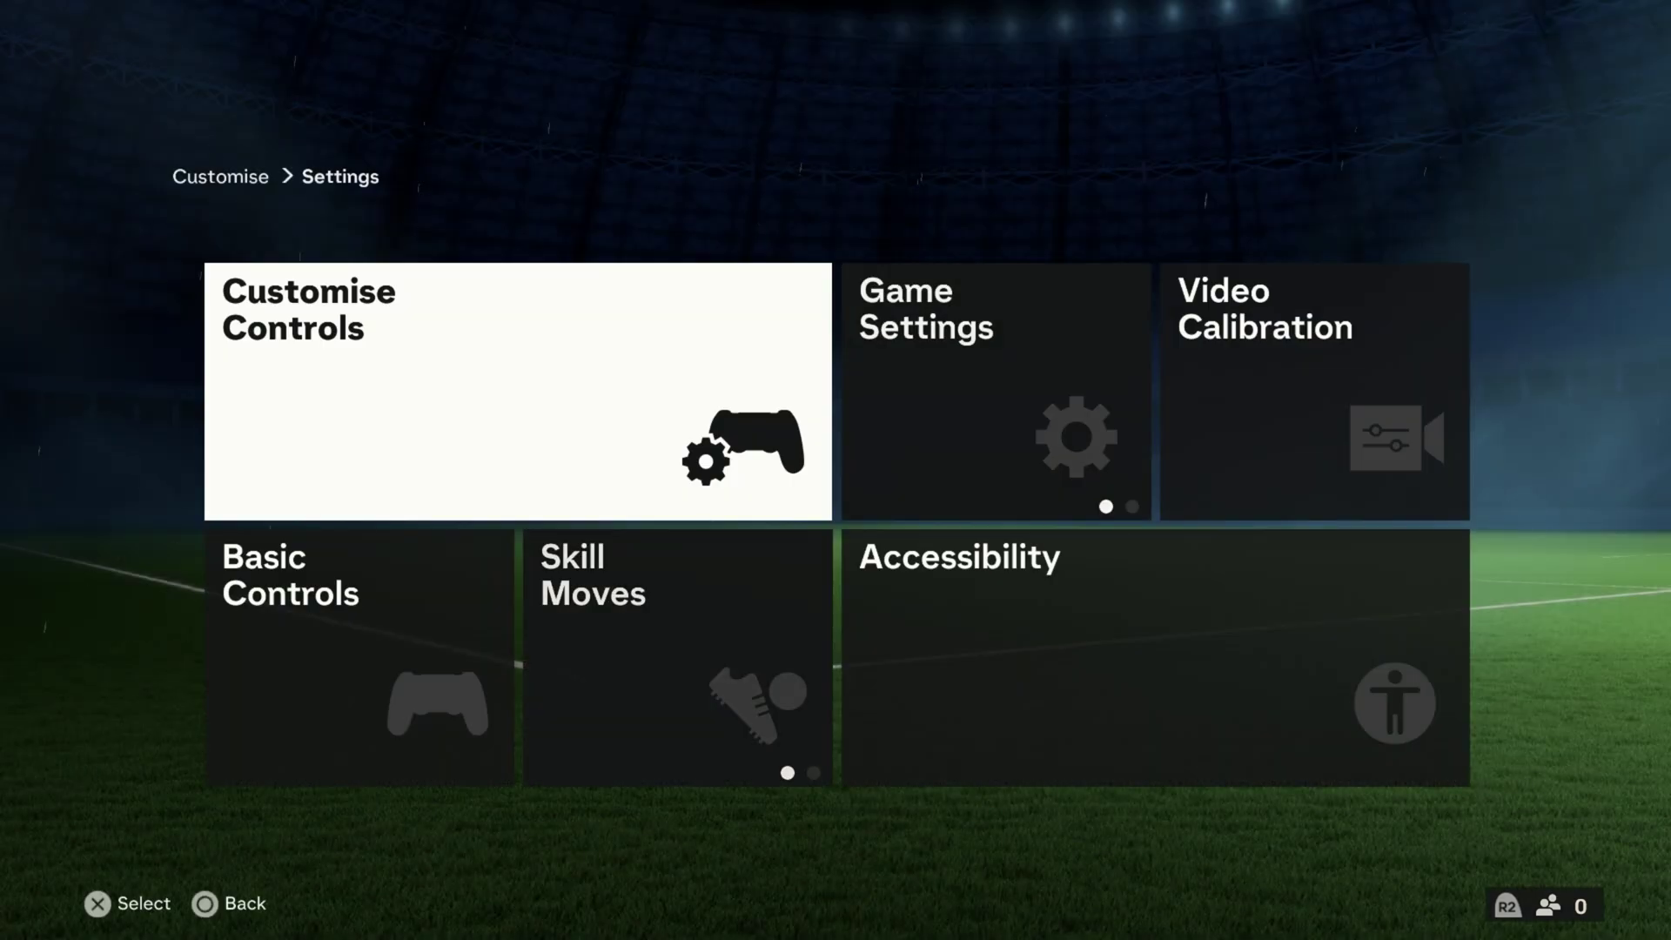
{"action": "key", "text": "Escape"}
{"action": "key", "text": "Escape"}
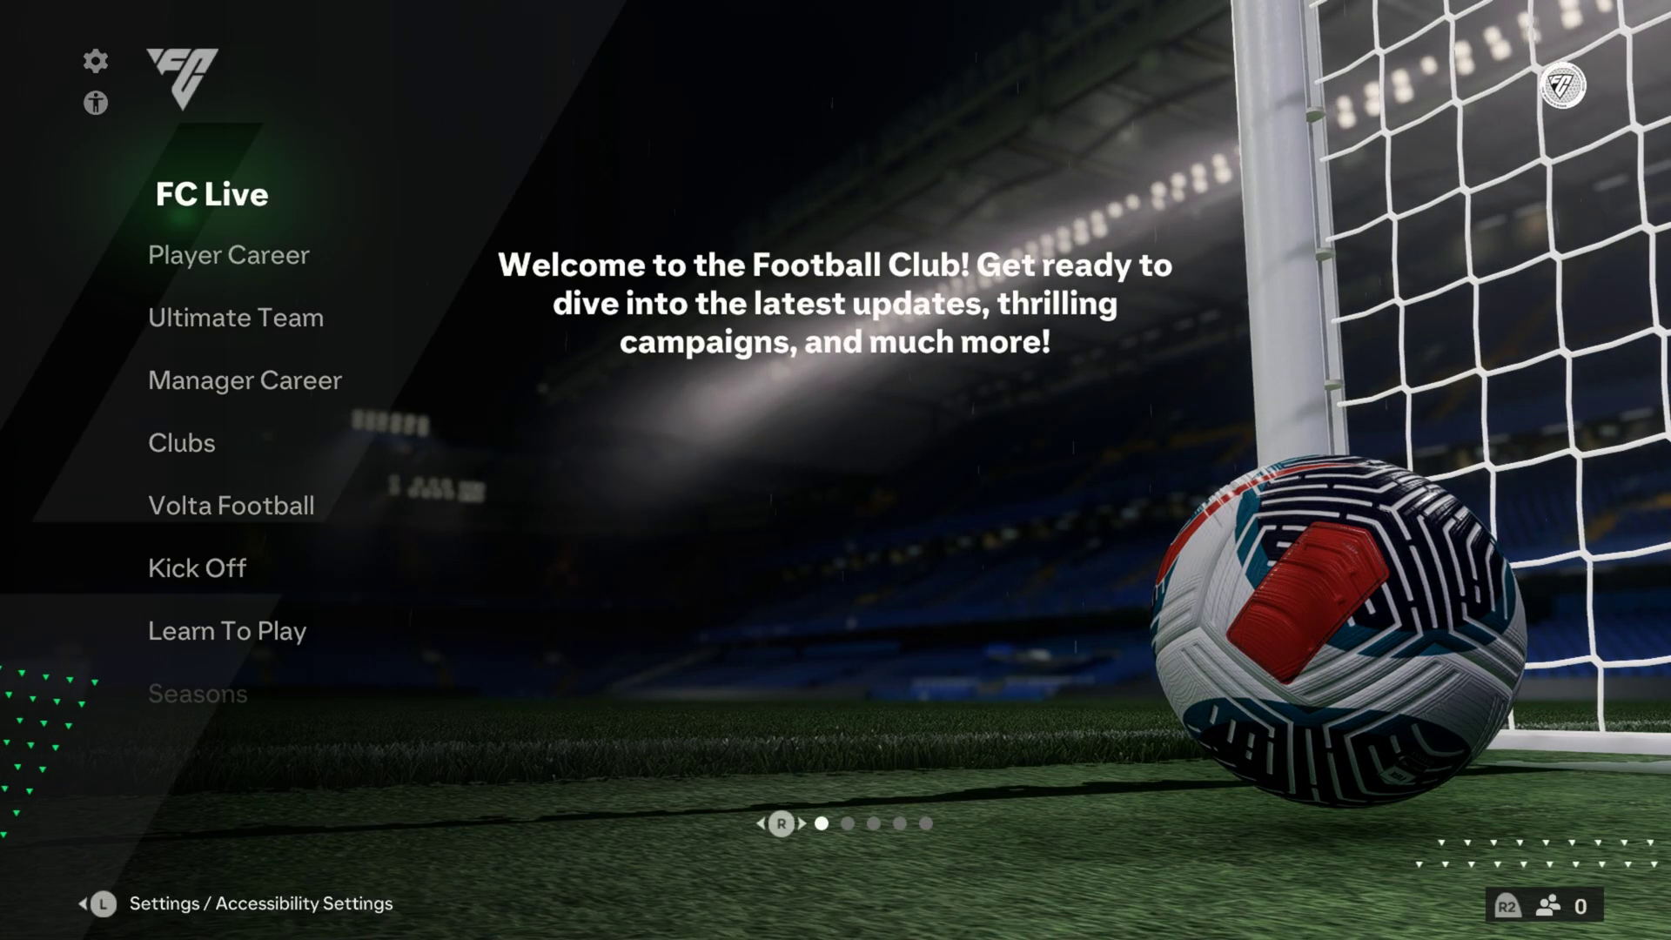
{"action": "key", "text": "Down"}
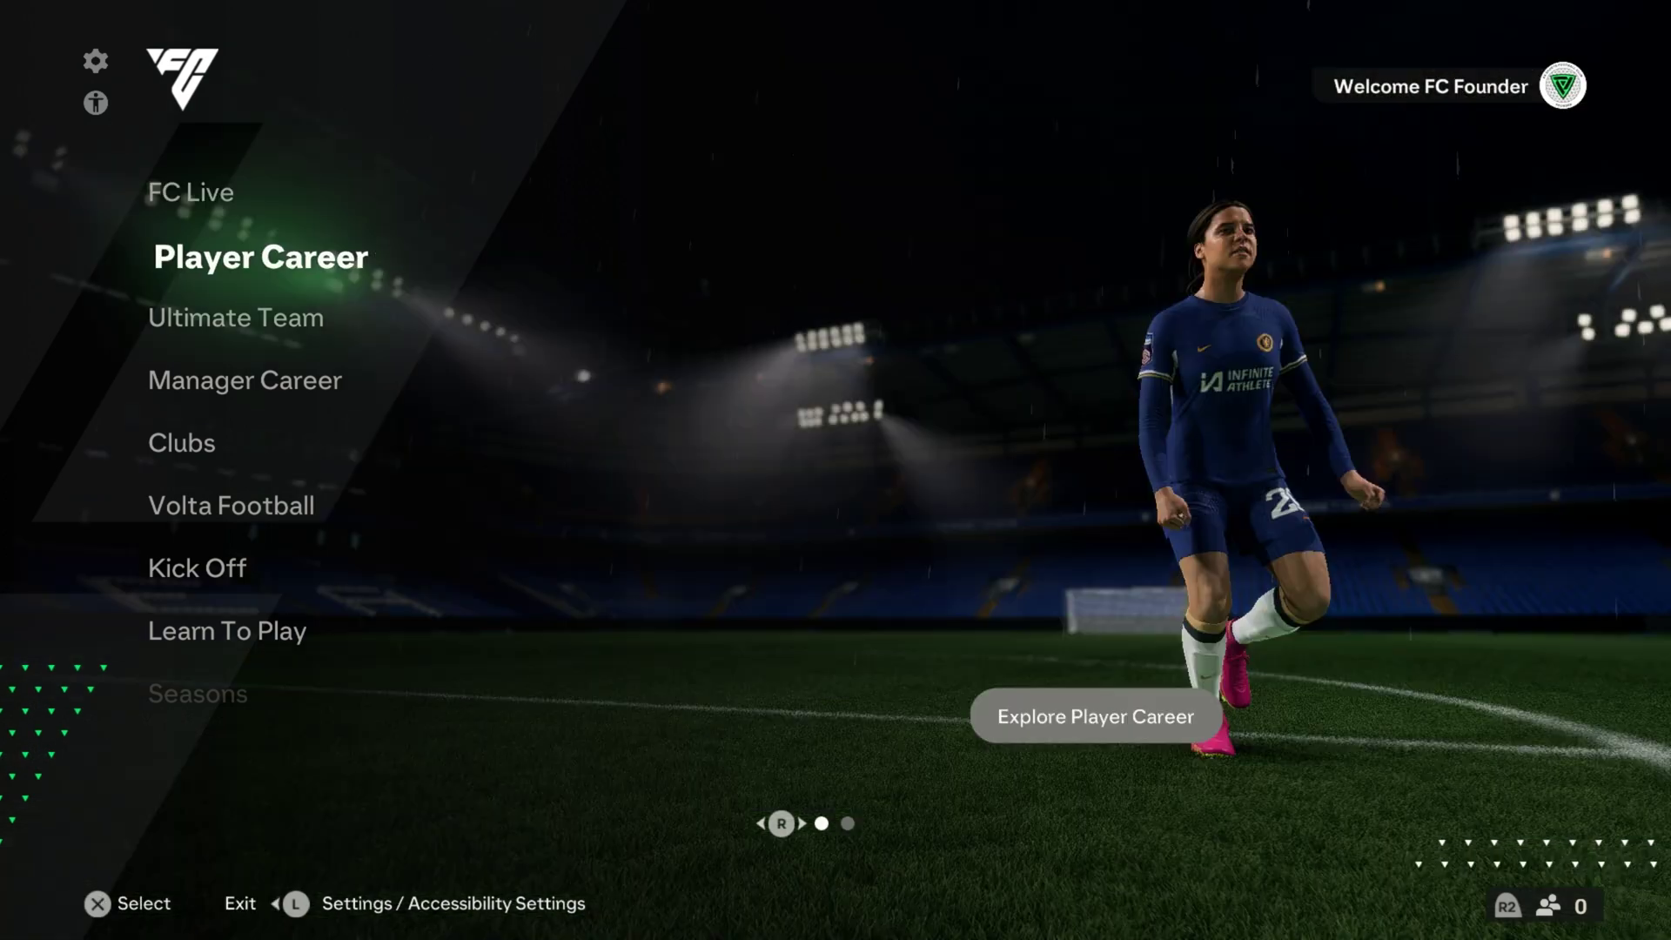